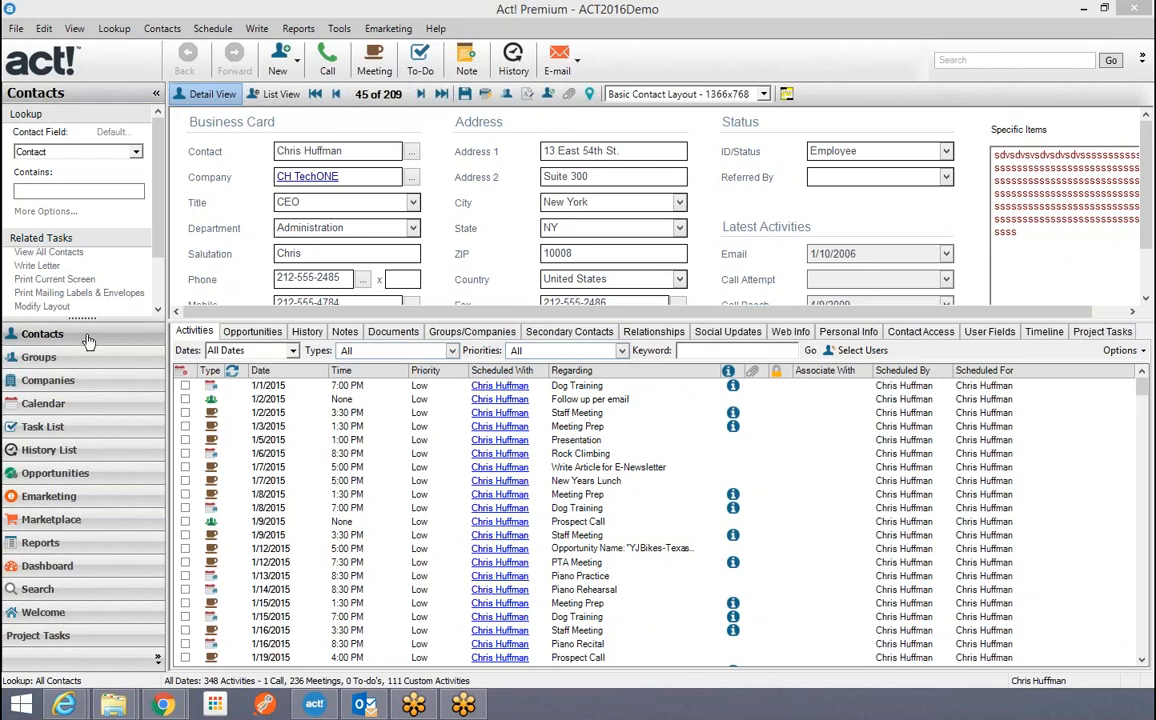
Browse the CH TechONE contacts 45–49 and stop on record 49, the sales vice president with no activities.
left_click(63, 339)
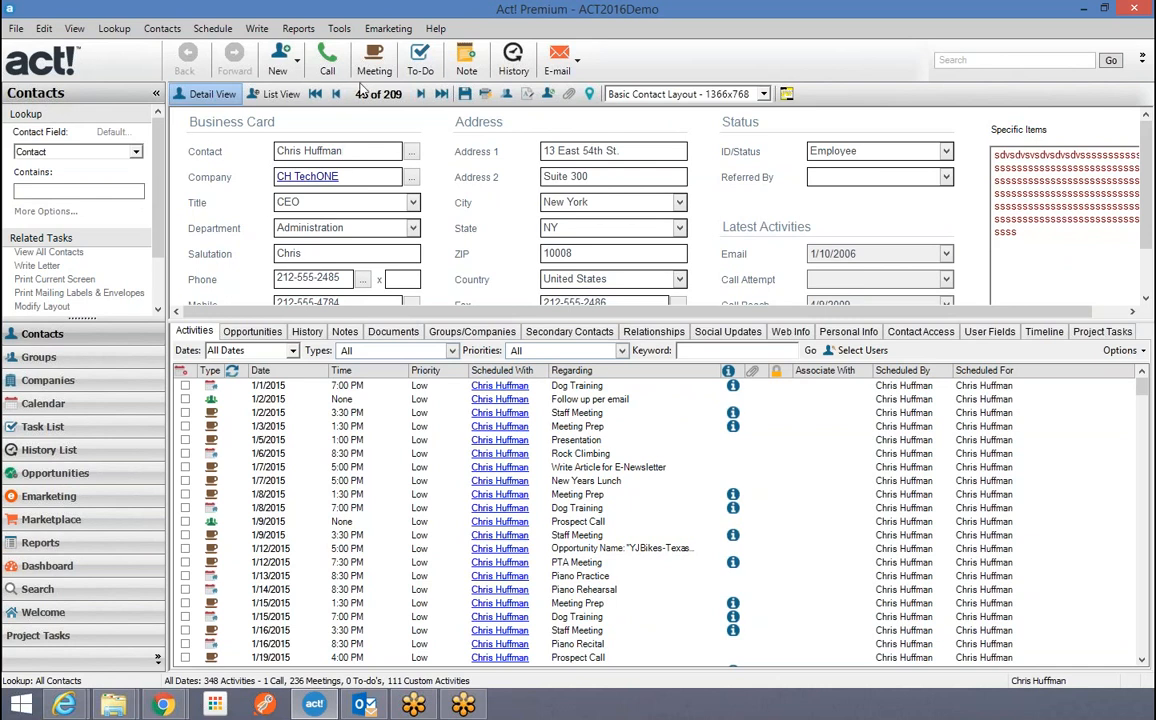
left_click(421, 94)
left_click(421, 94)
left_click(421, 94)
left_click(421, 94)
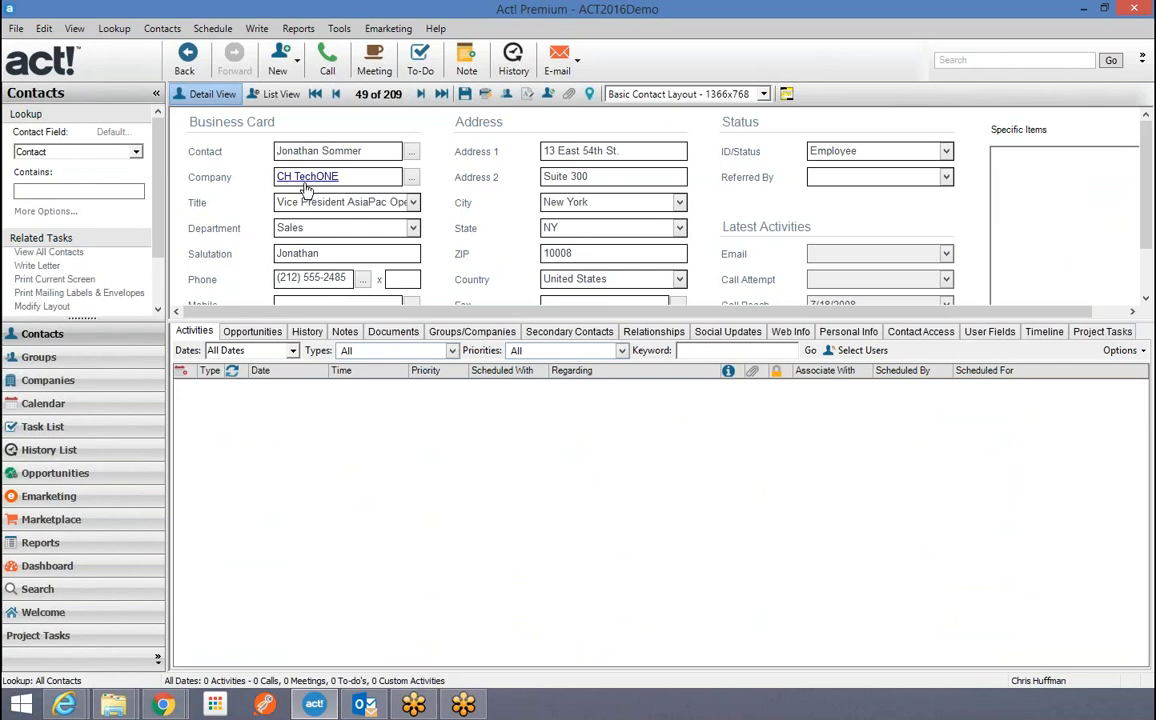
left_click(336, 94)
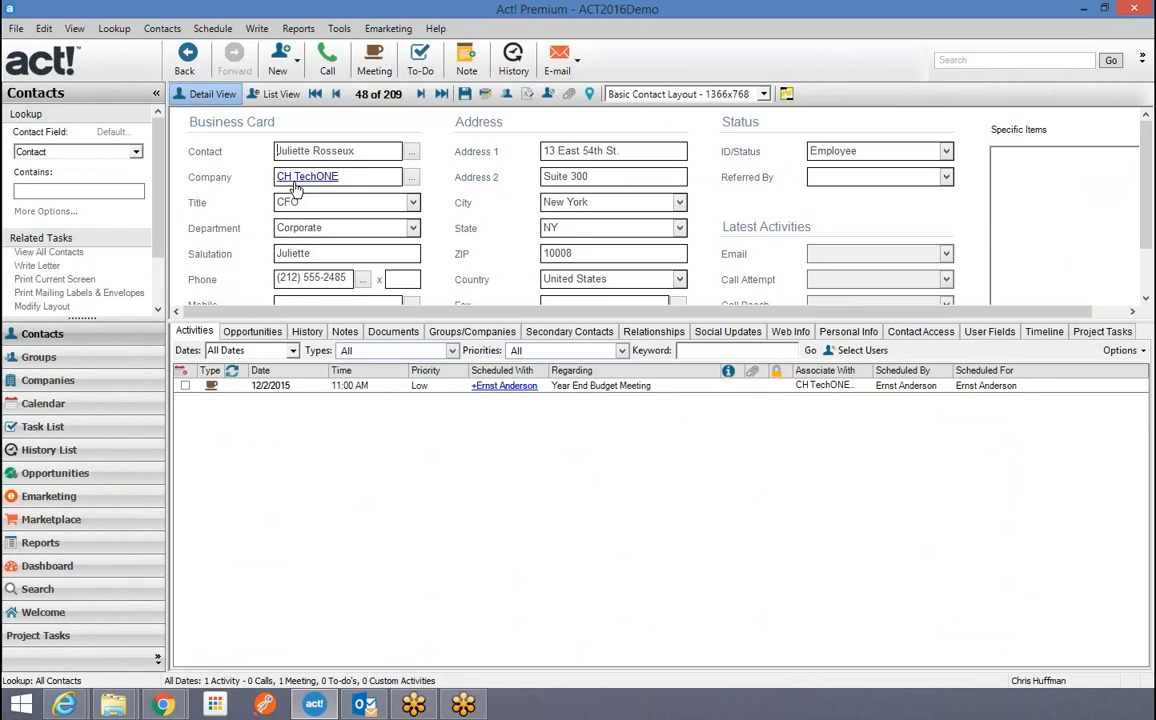
left_click(336, 94)
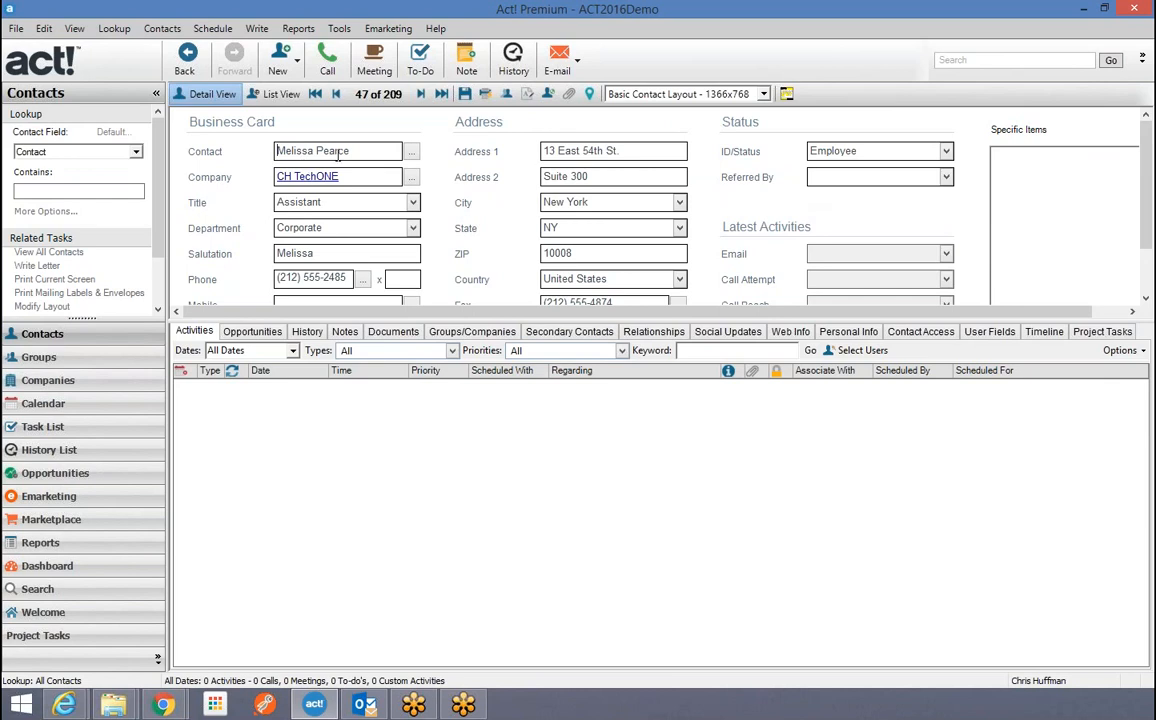
left_click(420, 93)
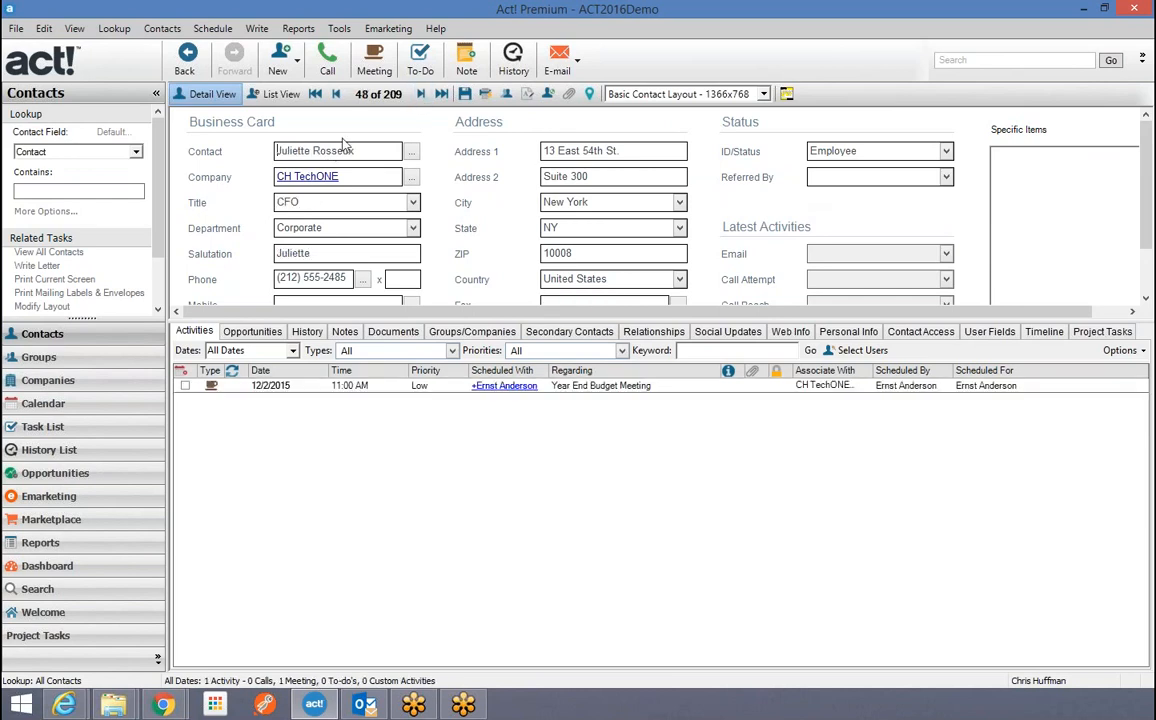
left_click(420, 93)
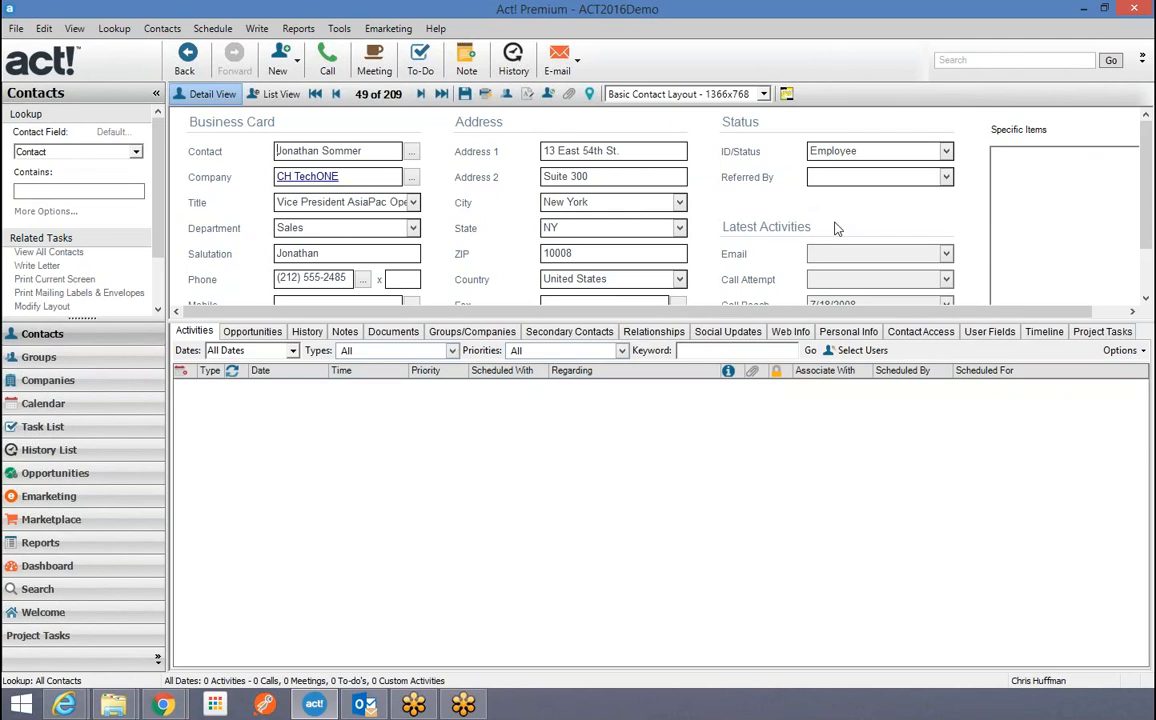
Open CH TechONE from the Company field and widen the detail panel to show its eight contacts and more fields.
left_click(309, 178)
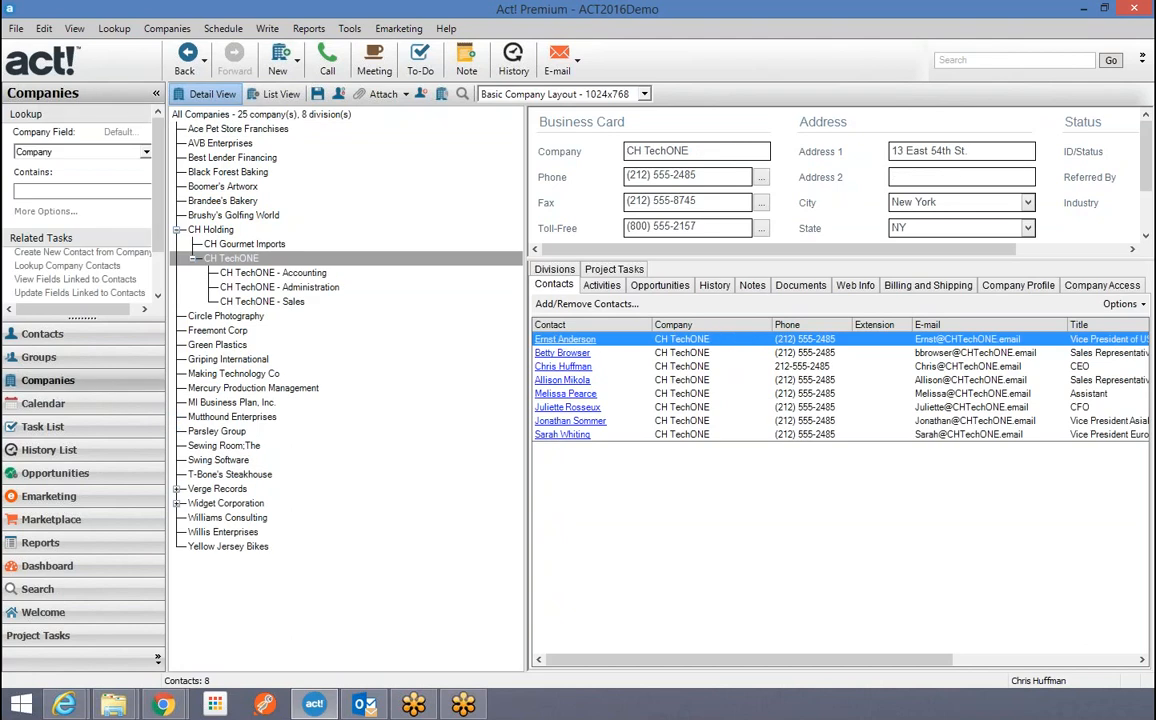
left_click_drag(526, 219, 380, 222)
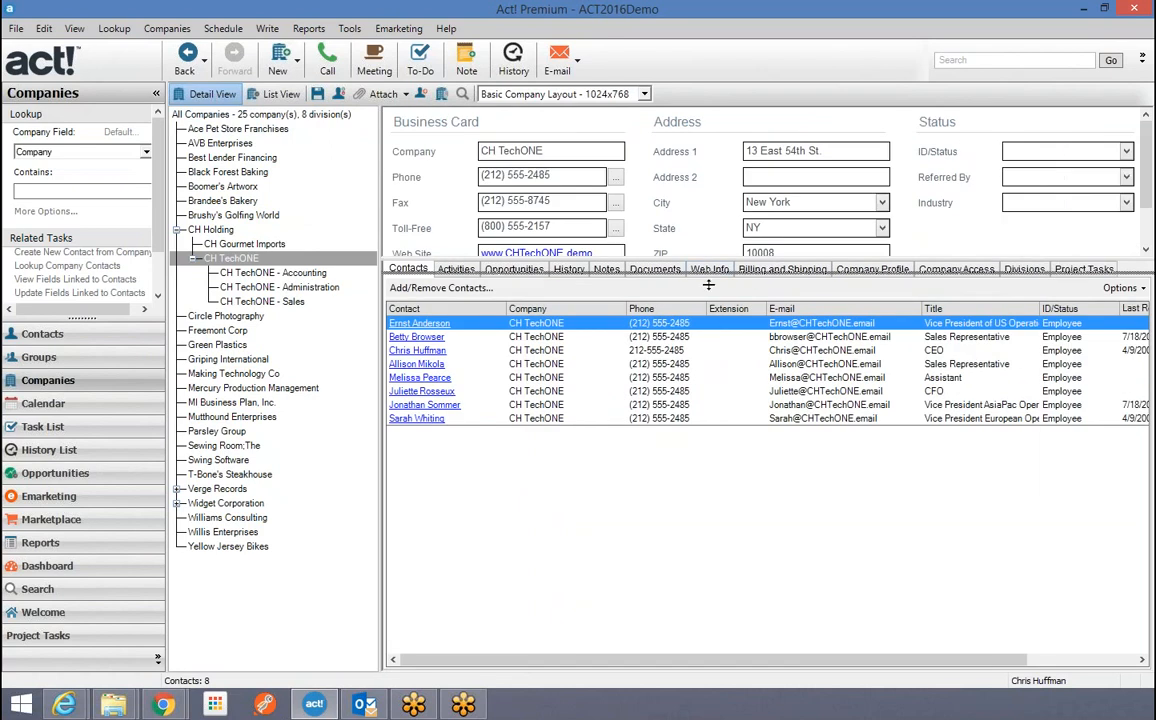
left_click_drag(640, 256, 642, 296)
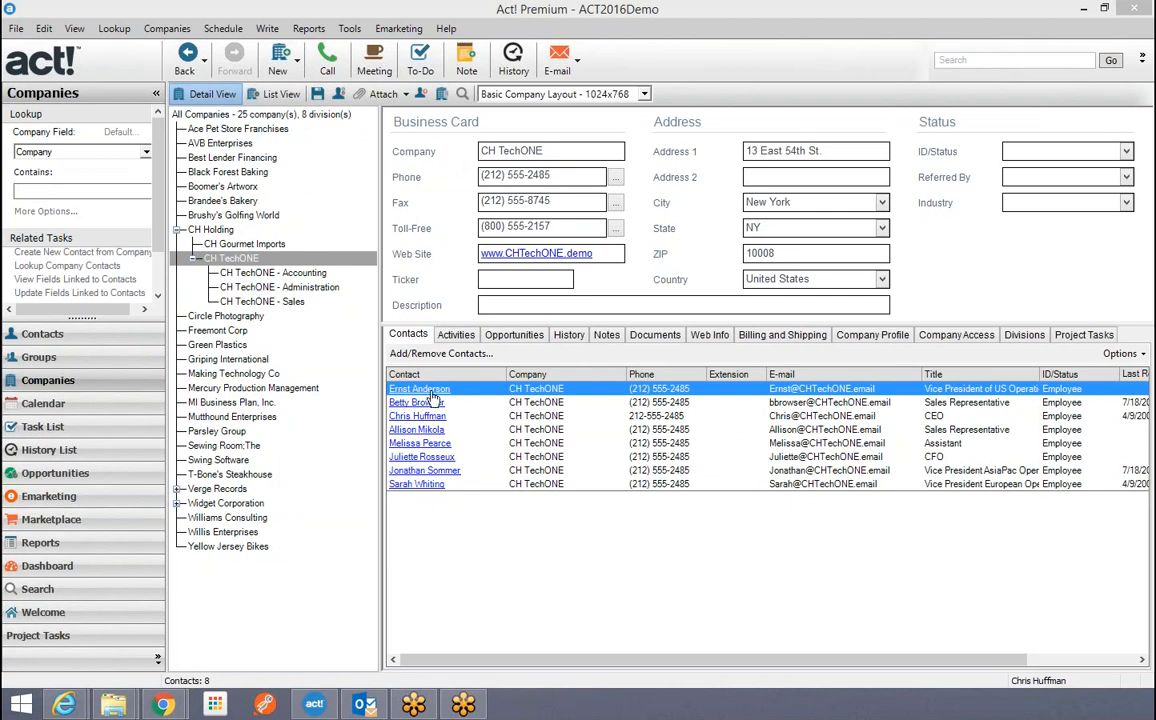
left_click(420, 457)
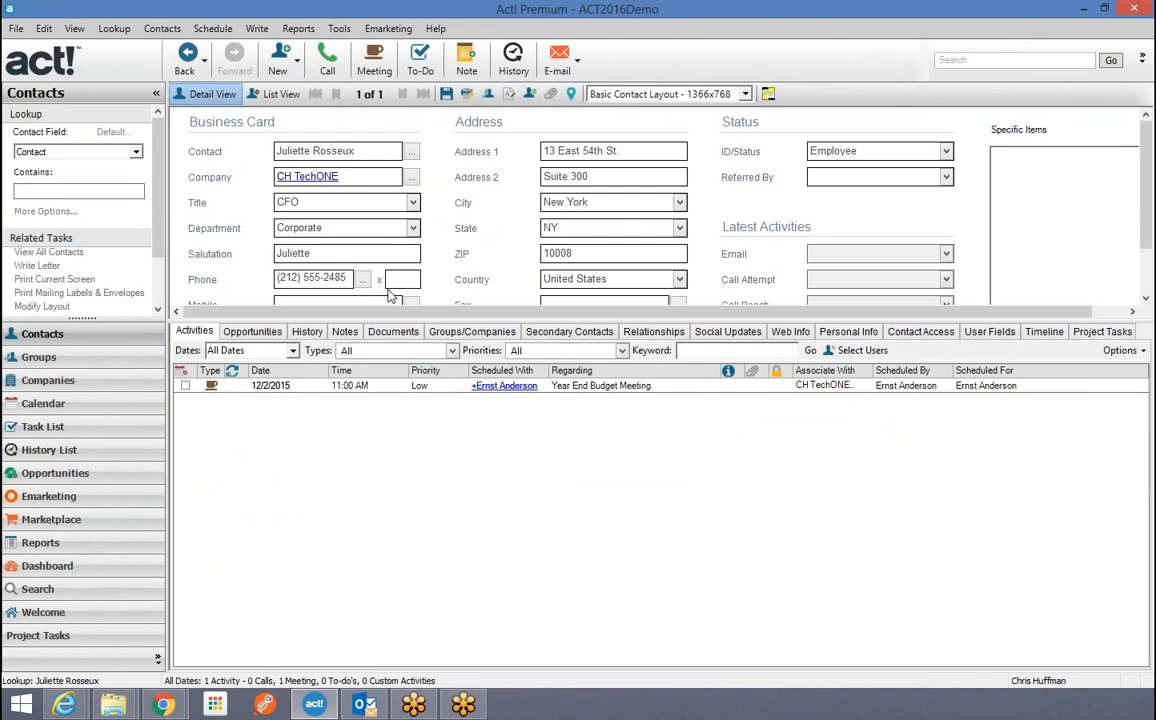
left_click(303, 177)
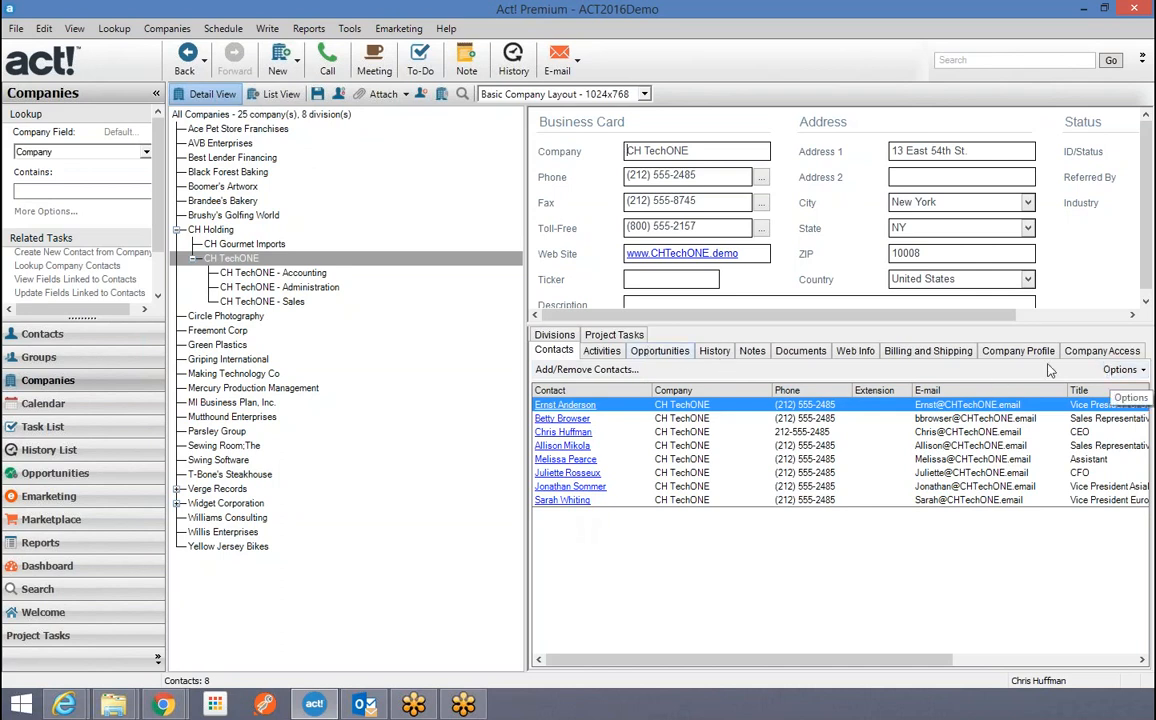
left_click(566, 471)
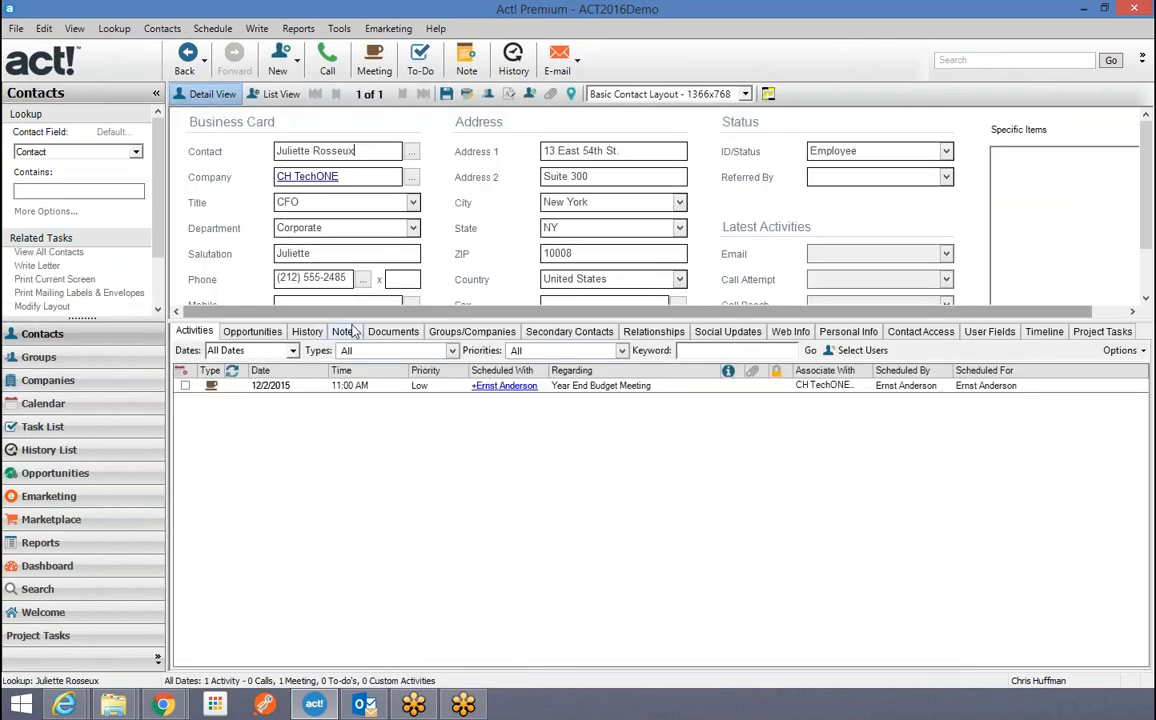
left_click(306, 332)
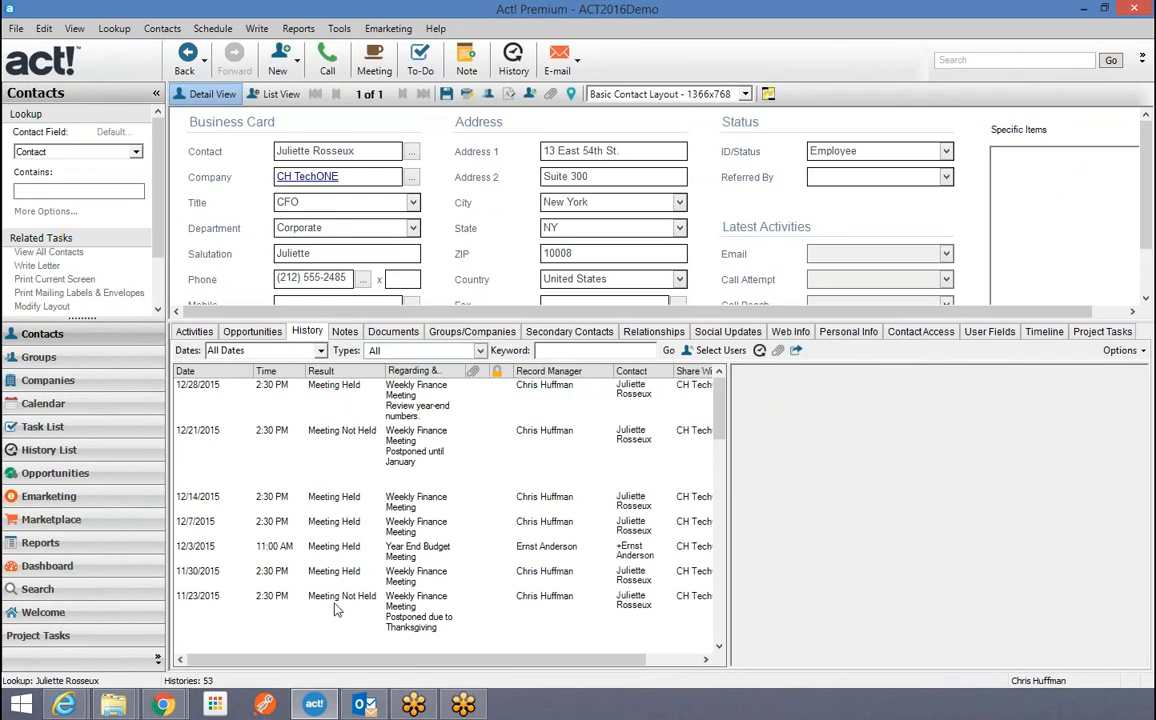
mouse_move(722, 422)
left_mouse_down()
mouse_move(735, 622)
mouse_move(728, 400)
left_mouse_up()
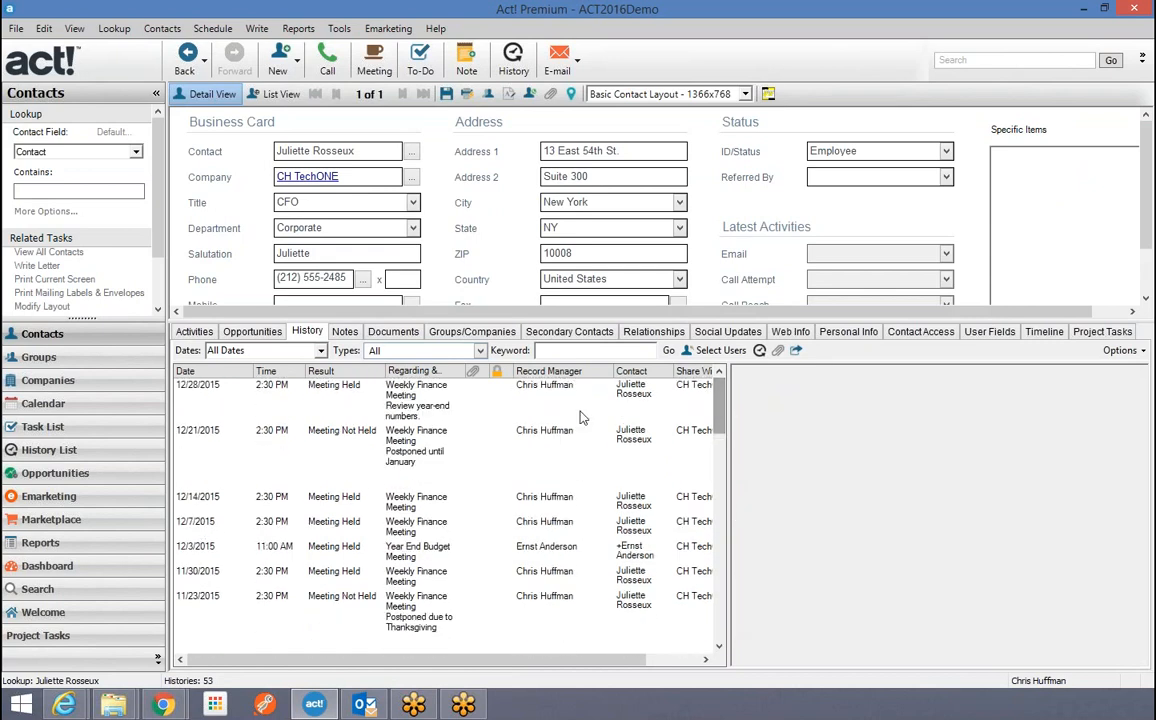
left_click(300, 178)
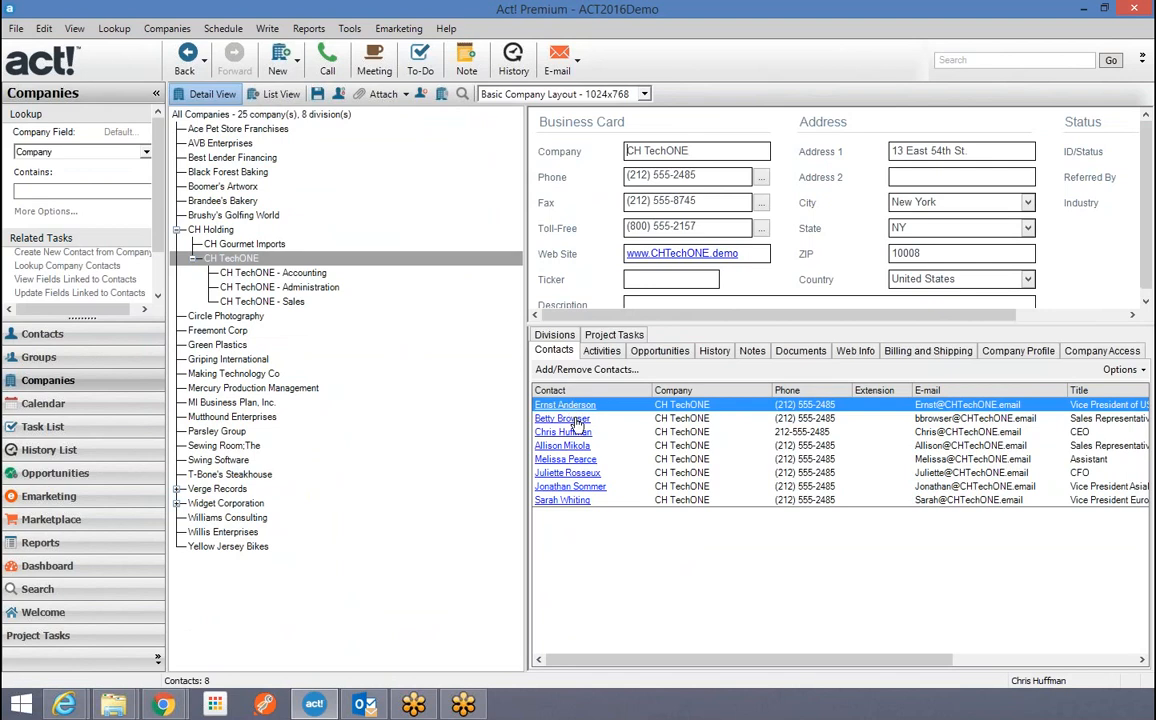
Show CH TechONE's History tab and widen the detail and history panes.
left_click(722, 353)
left_click_drag(525, 257, 318, 257)
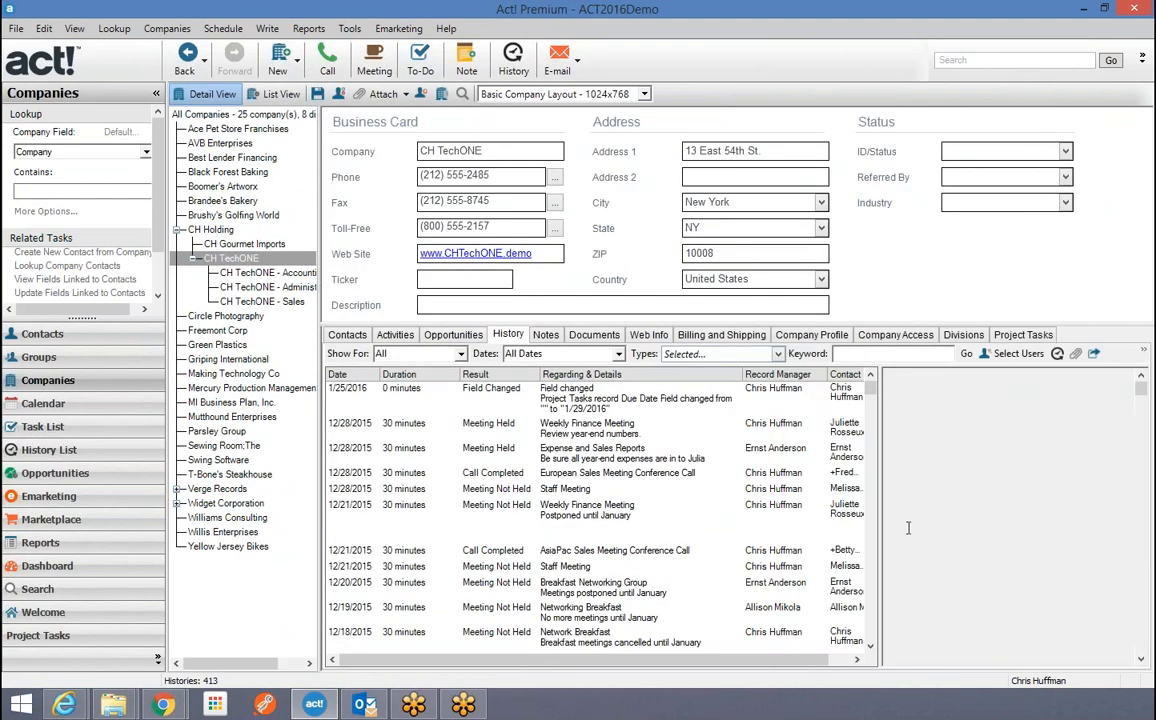
left_click_drag(880, 532, 976, 512)
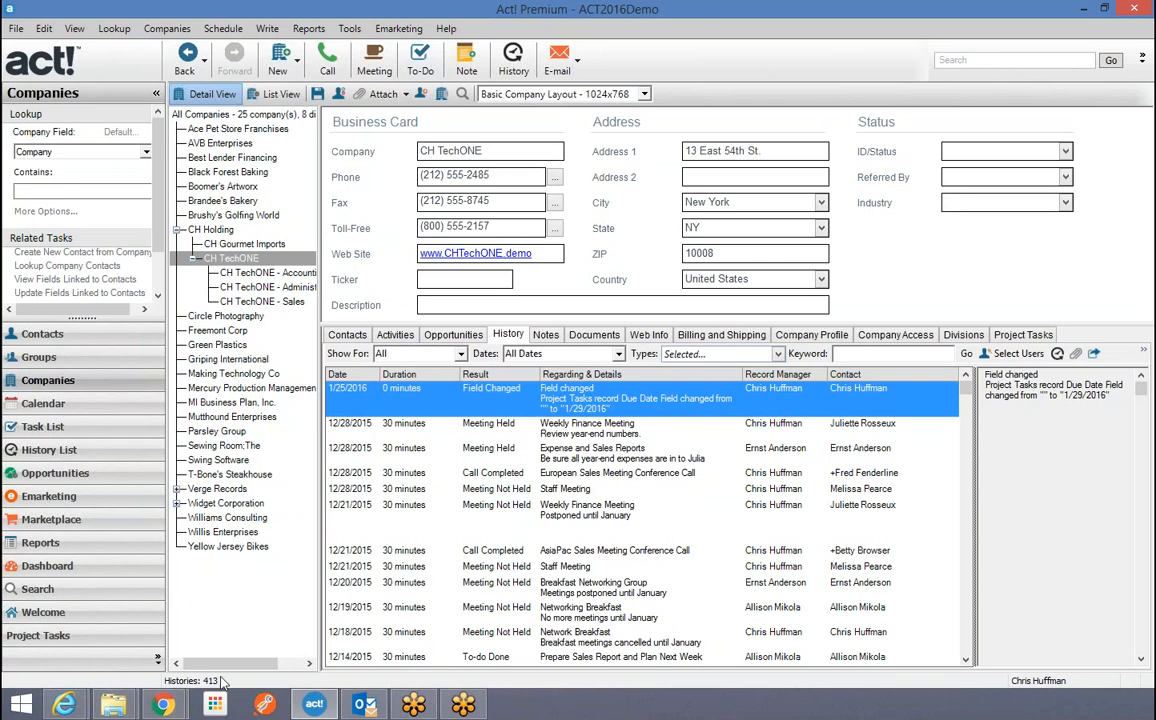
Browse the Contacts, Opportunities, Activities and Documents tabs, then return to History.
left_click(346, 335)
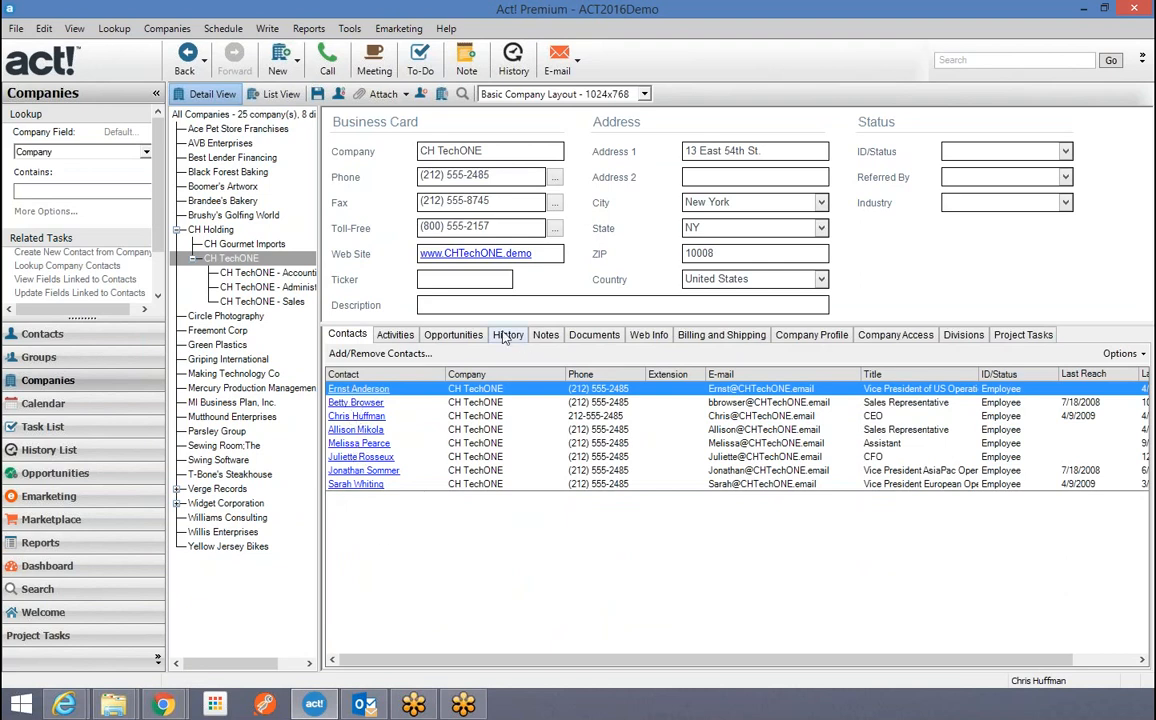
left_click(456, 334)
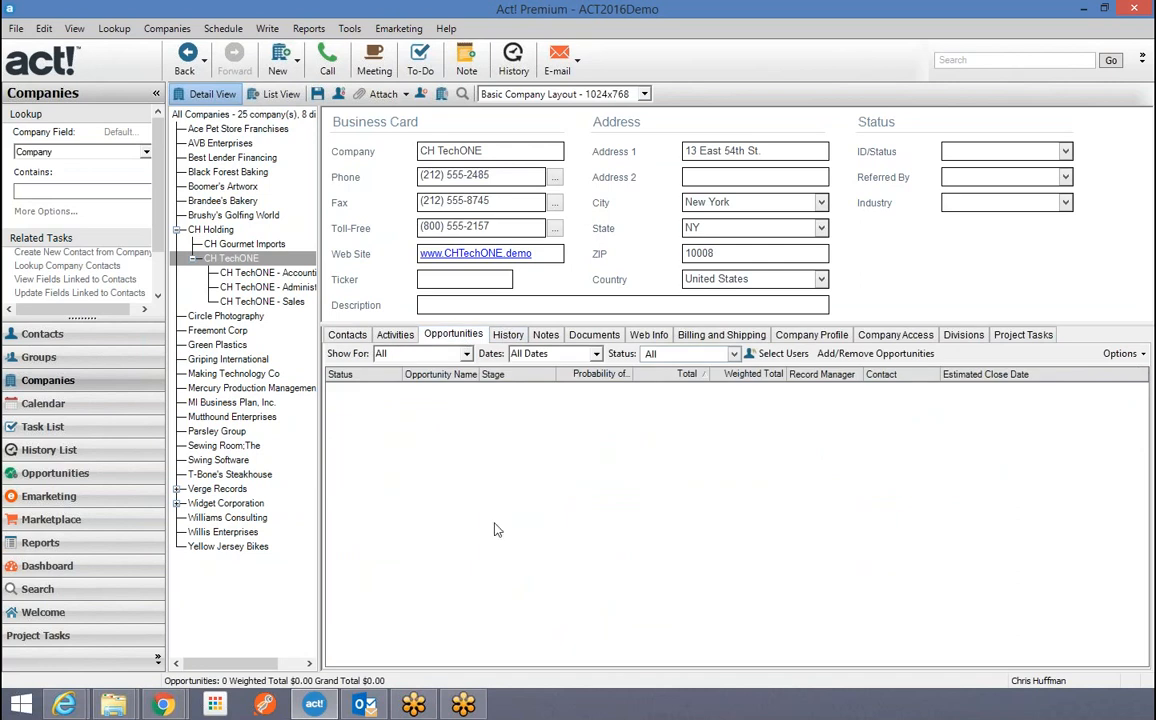
left_click(396, 335)
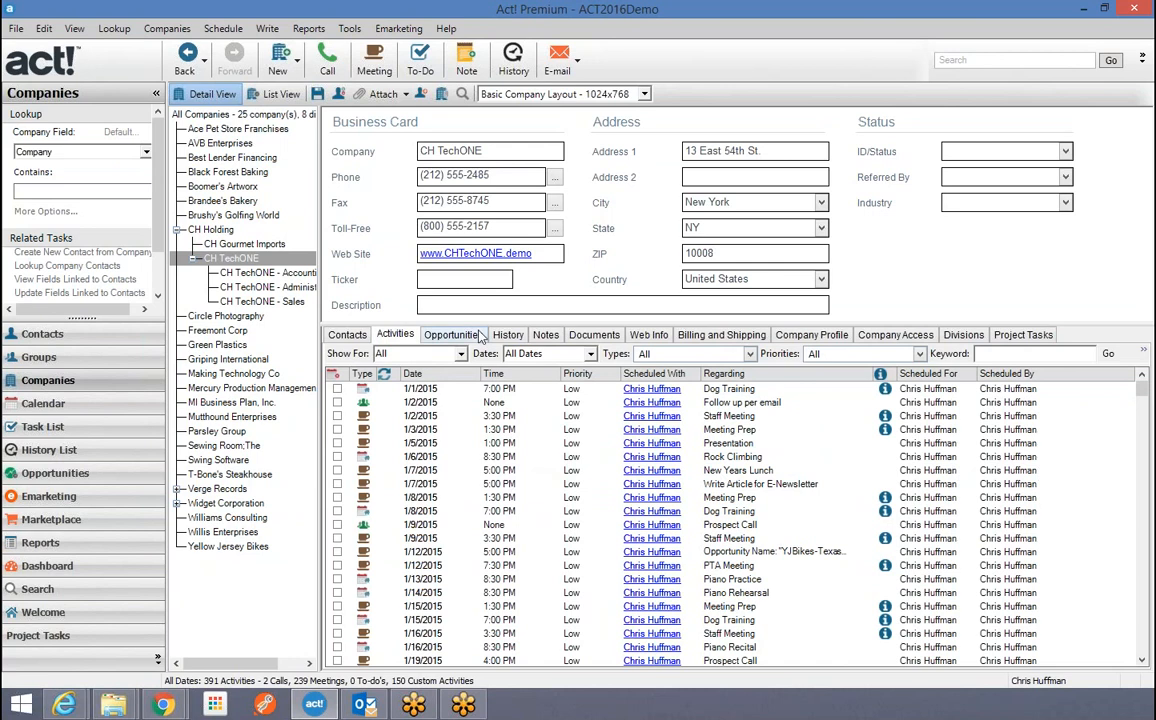
left_click(598, 337)
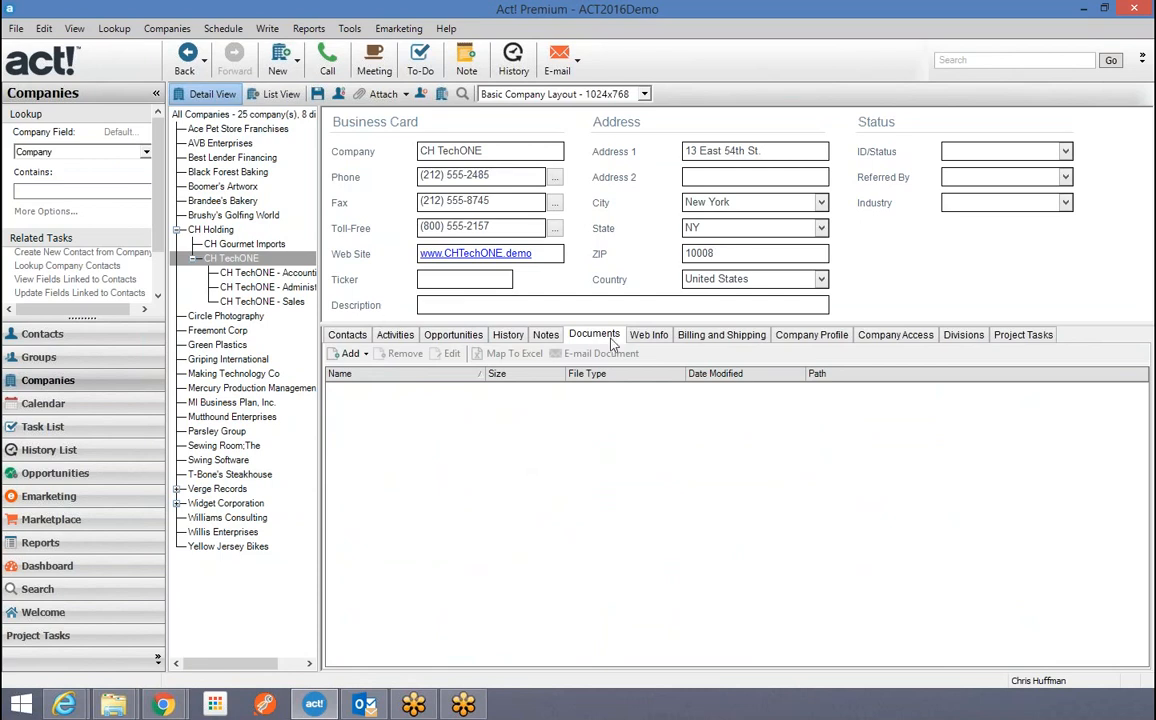
left_click(340, 337)
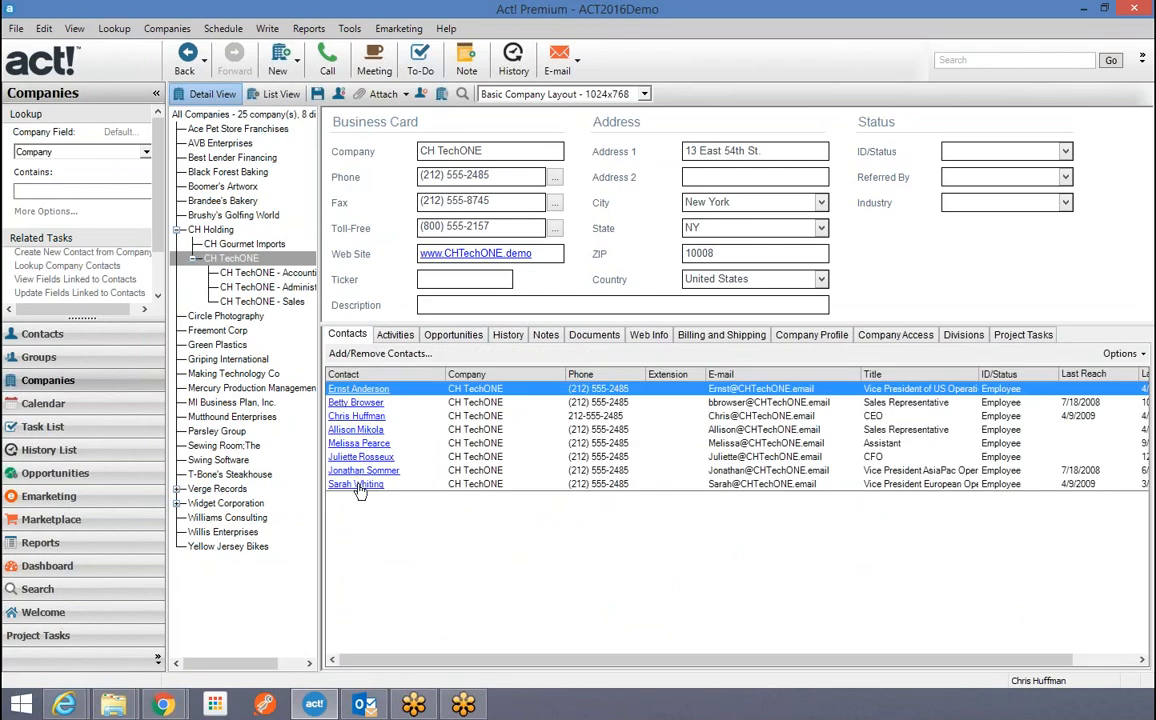
left_click(596, 336)
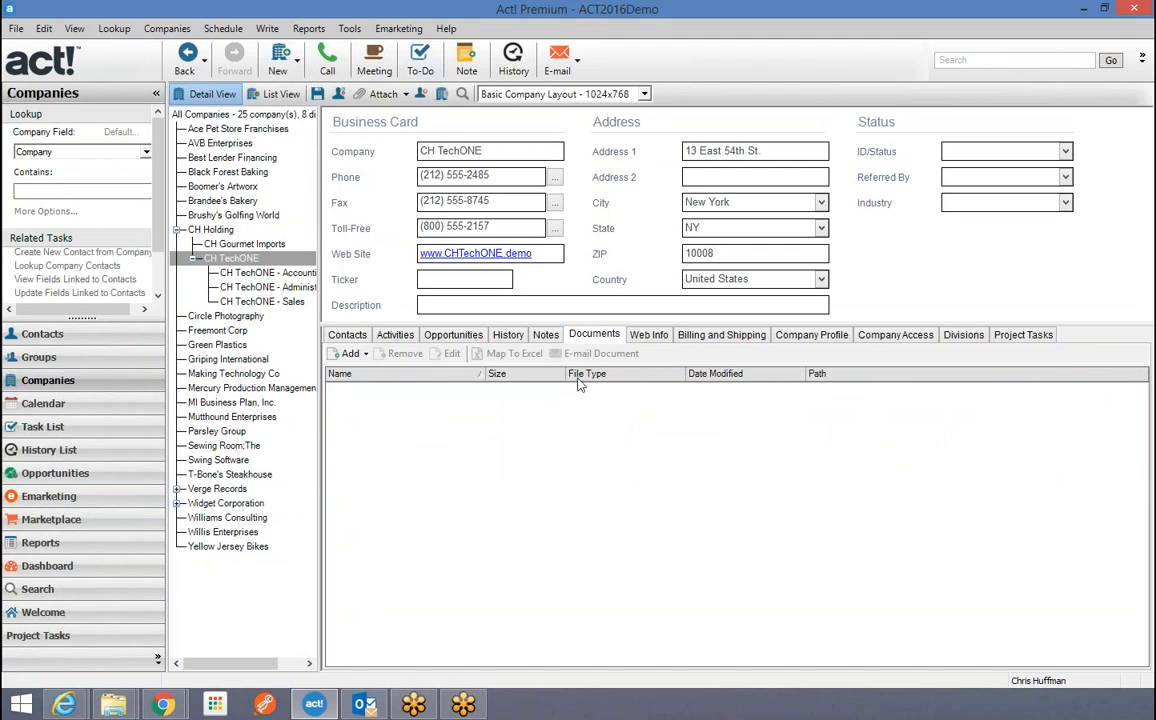
left_click(508, 336)
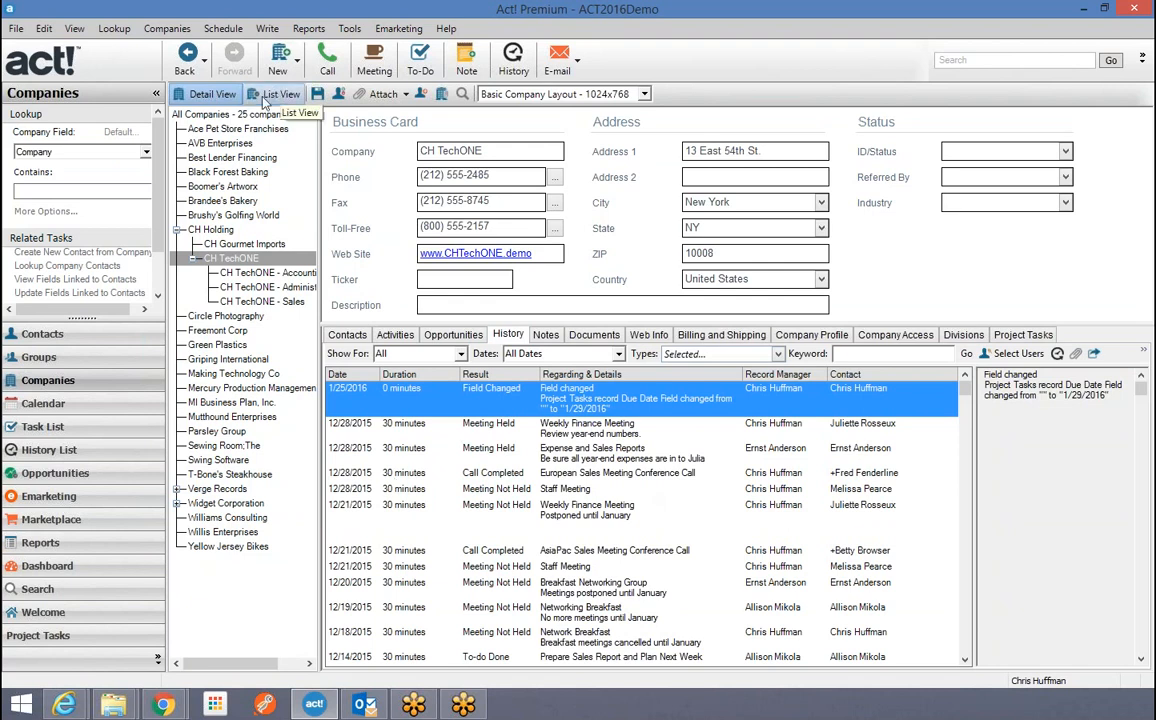
Look up all 209 contacts and list them with record 15, the American Dreams contact, selected.
left_click(36, 335)
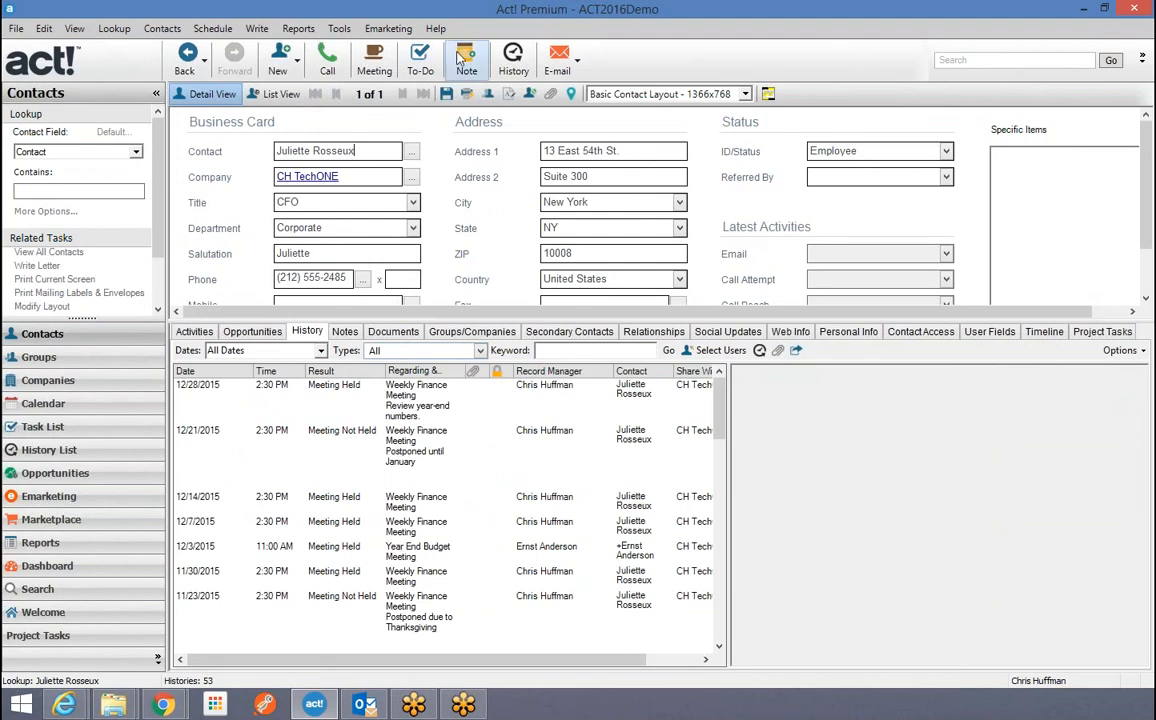
left_click(114, 28)
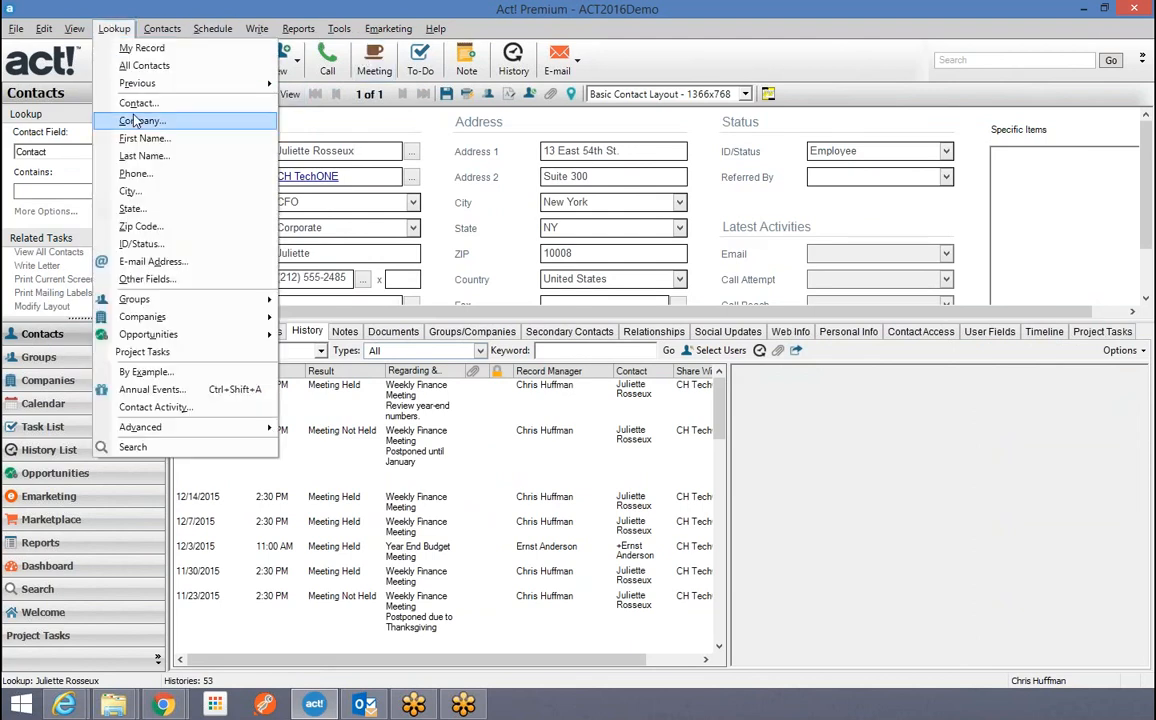
left_click(150, 65)
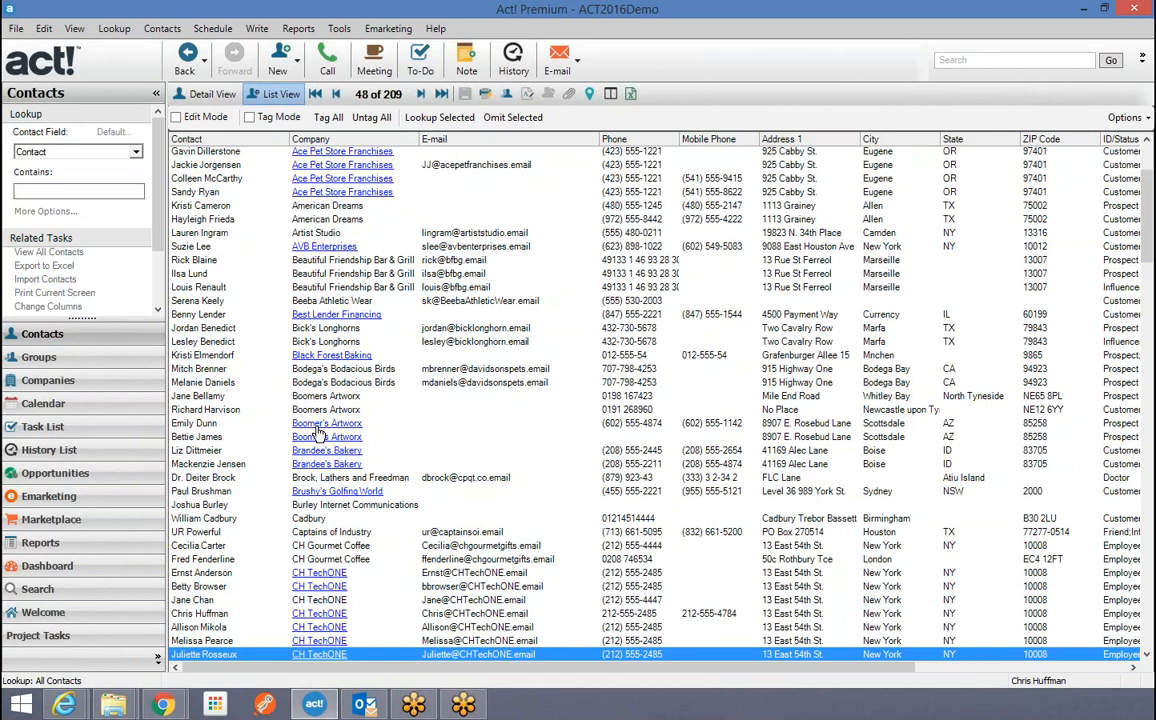
left_click(204, 206)
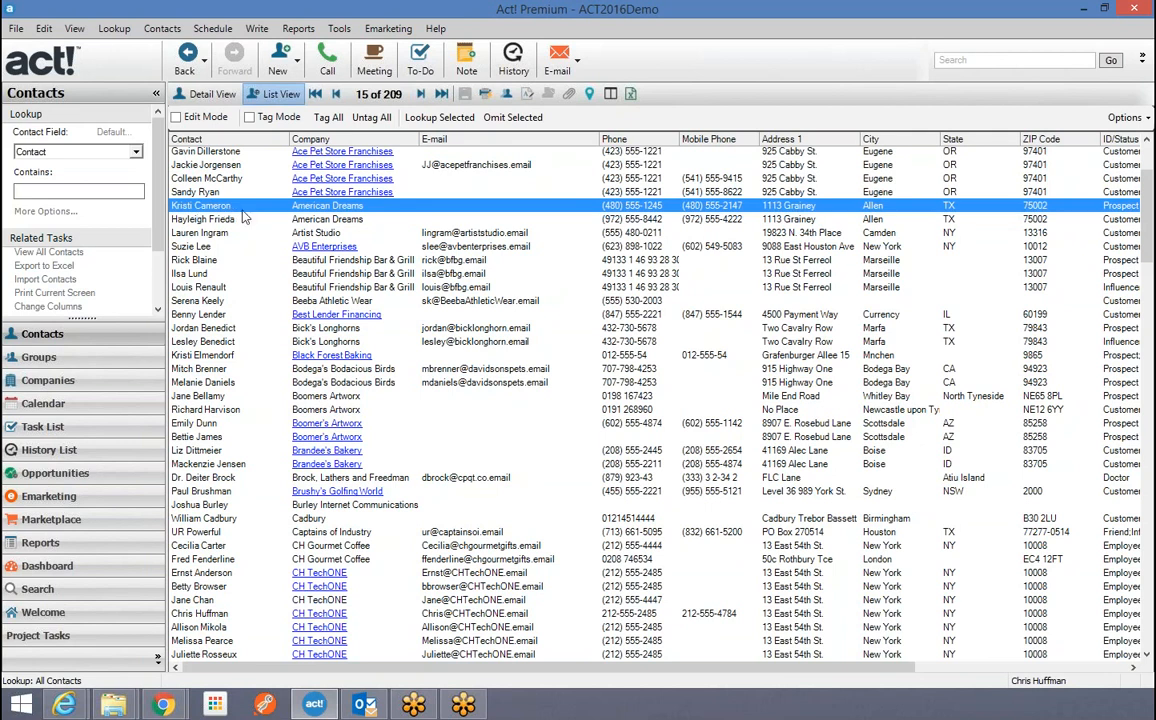
left_click(205, 93)
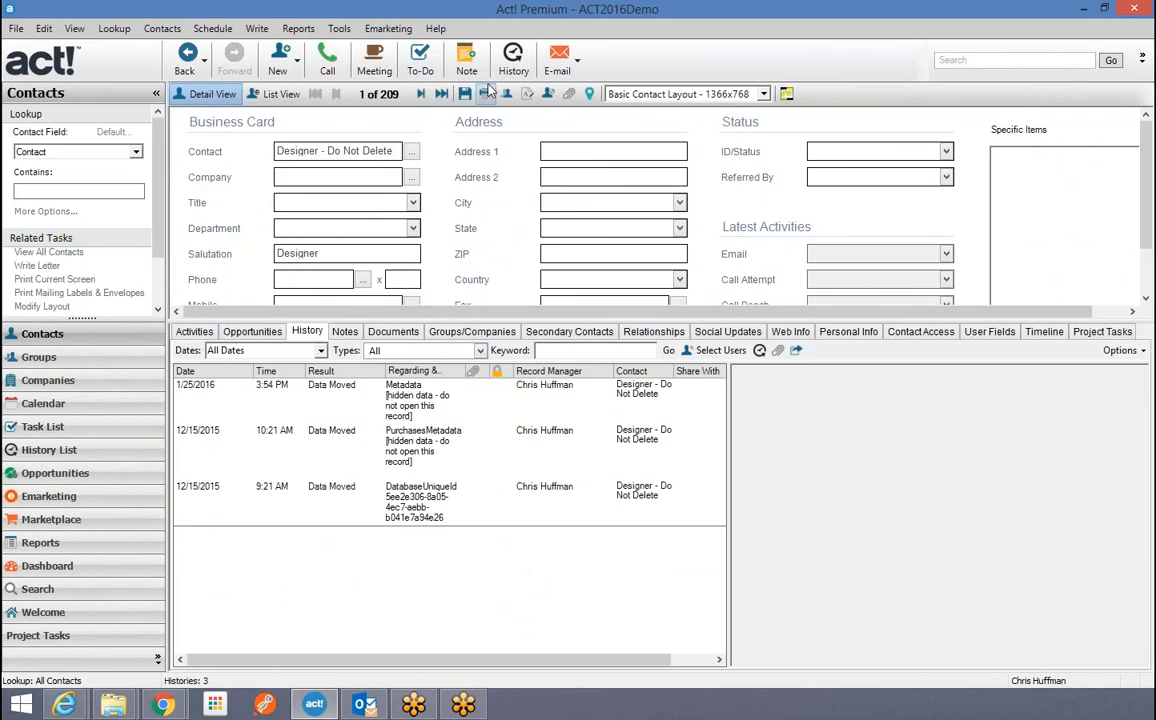
left_click(281, 94)
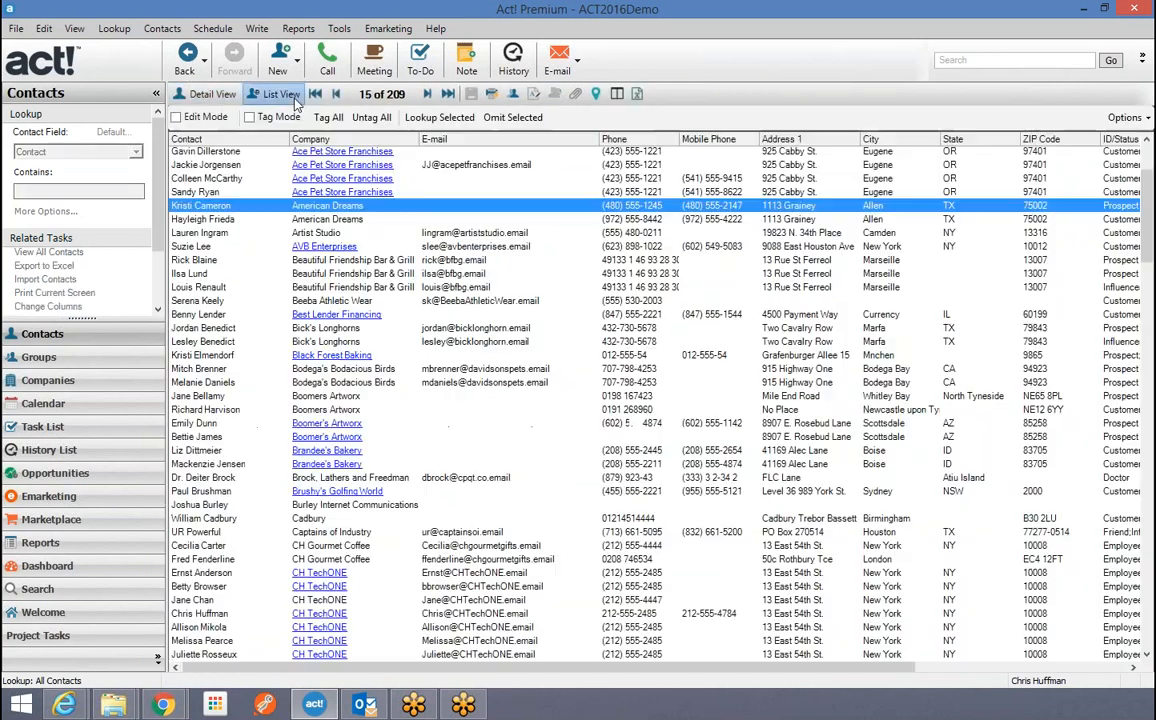
Open contact 15 and use Create Company from Contact to make the American Dreams company.
double_click(222, 202)
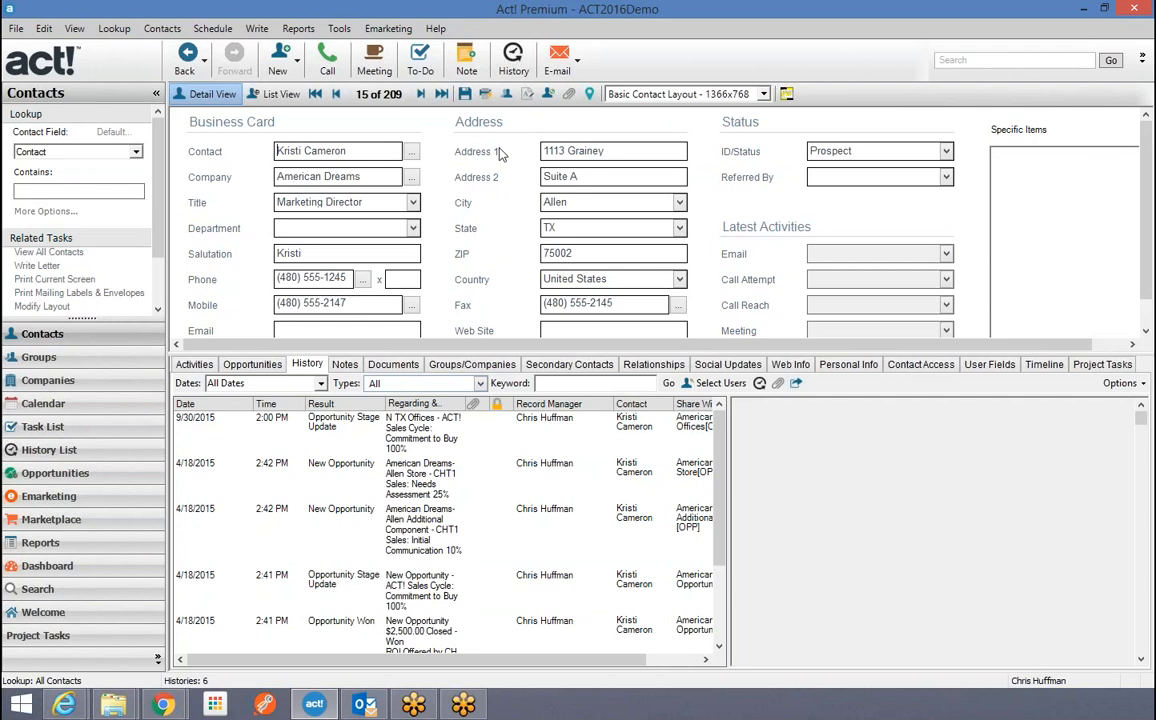
left_click(162, 30)
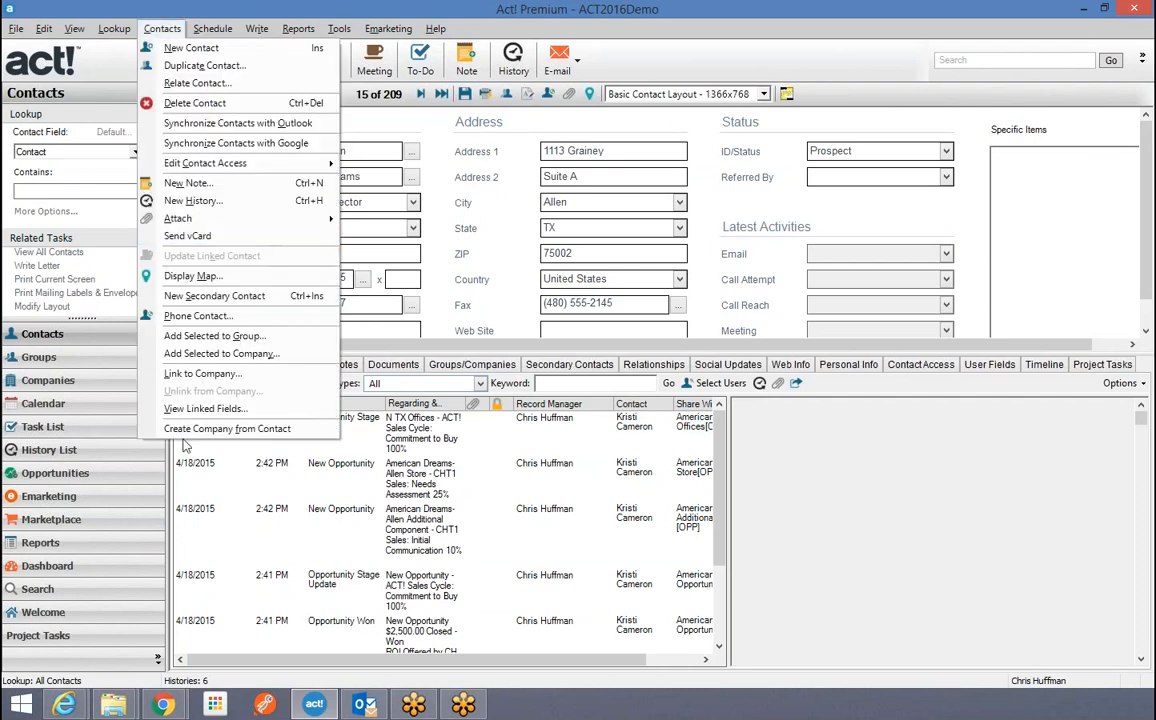
left_click(284, 430)
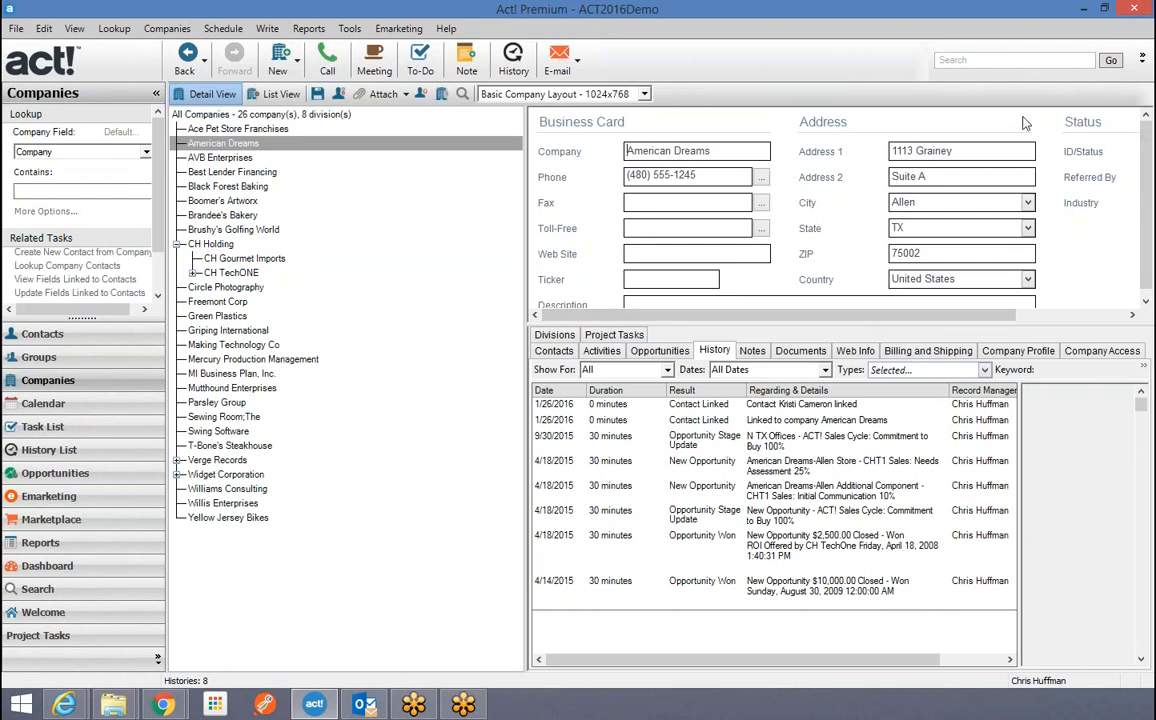
Check American Dreams' Contacts tab for the linked marketing director, then go back to her record.
left_click(553, 350)
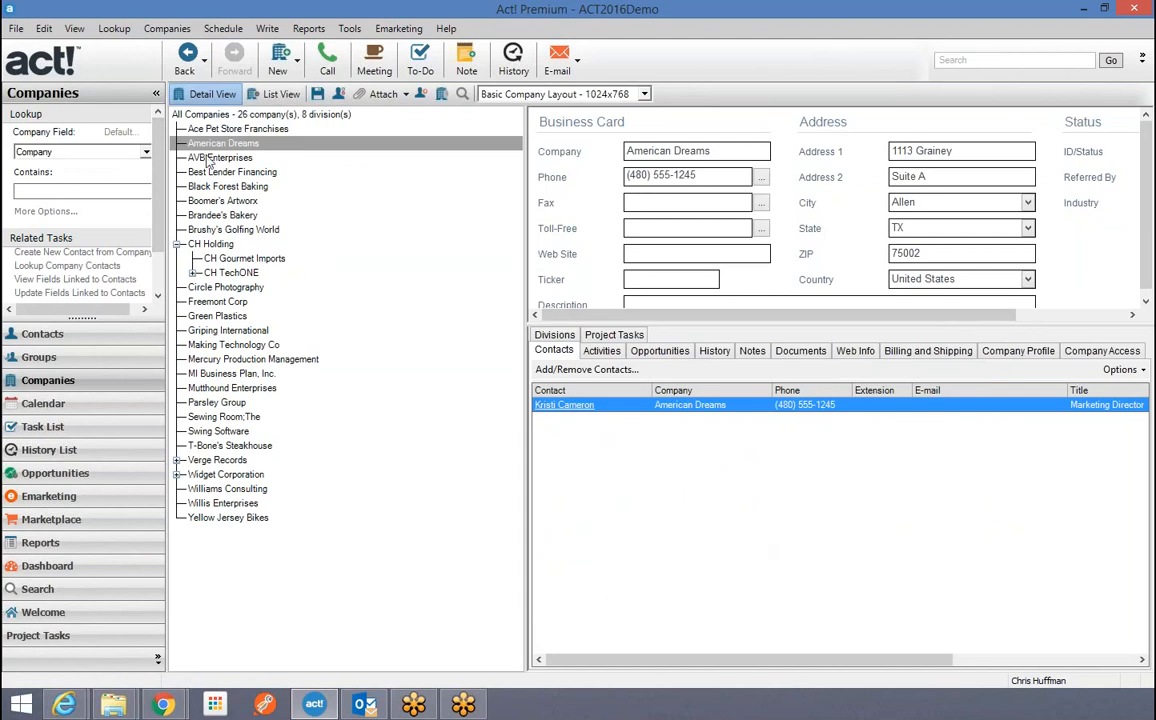
left_click(46, 335)
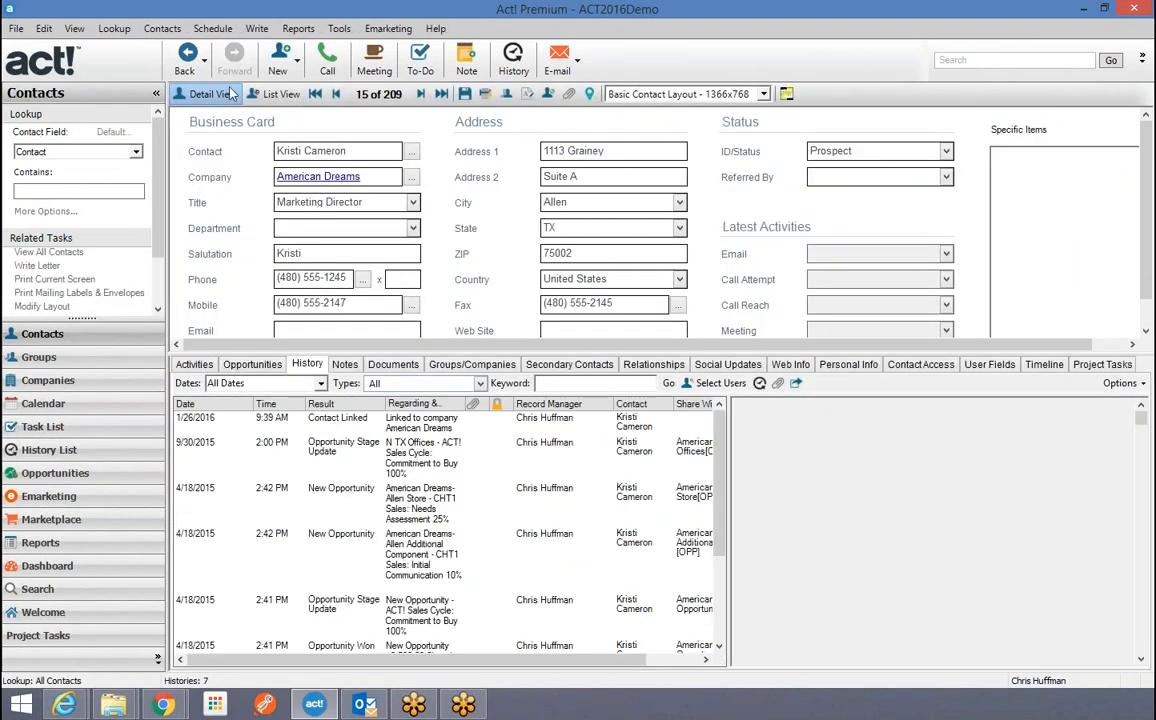
From the contact list, open record 16, the second American Dreams contact.
left_click(162, 28)
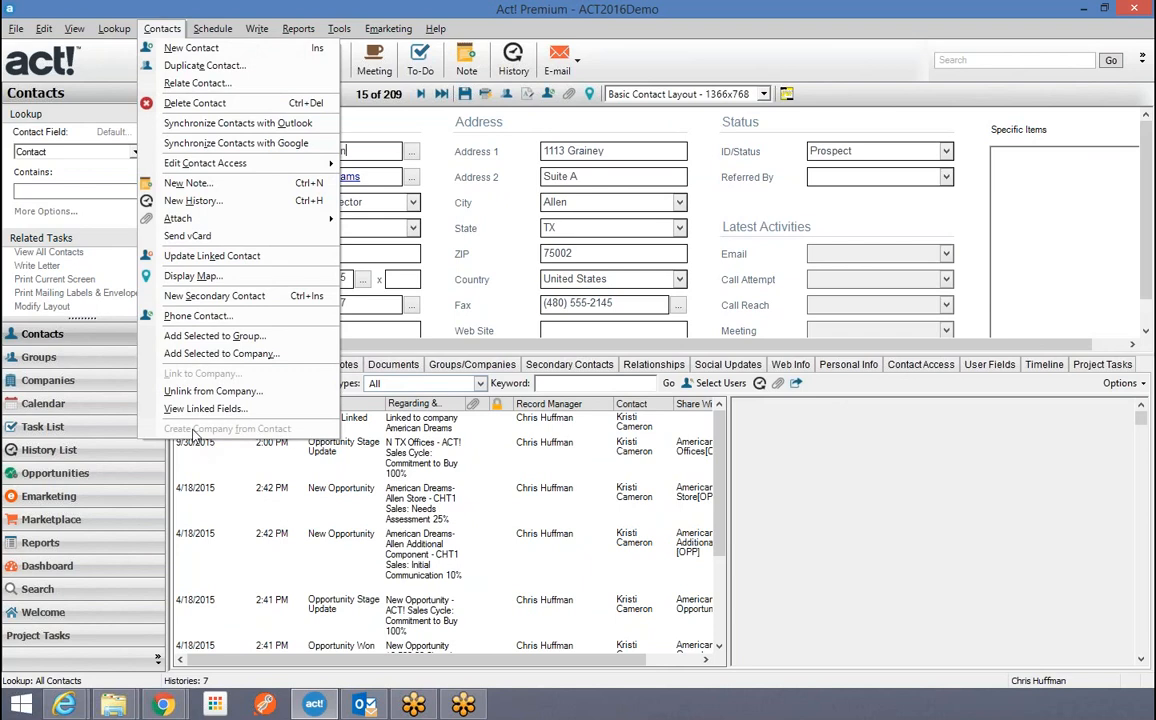
left_click(445, 131)
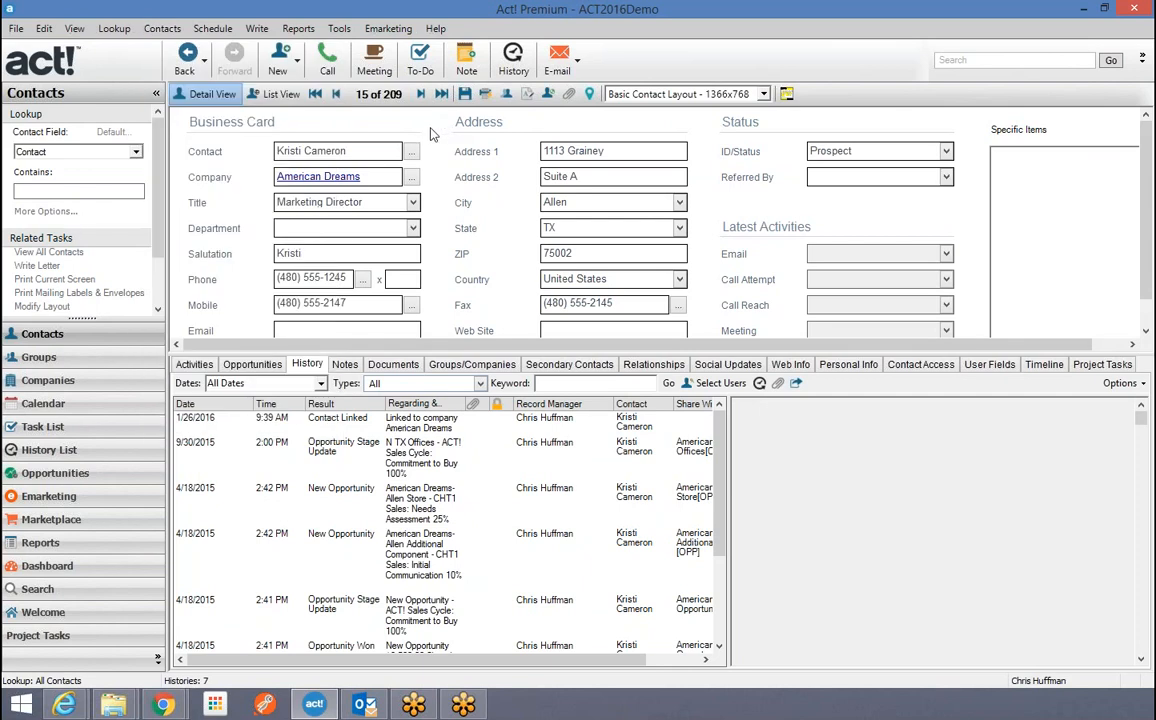
left_click(280, 94)
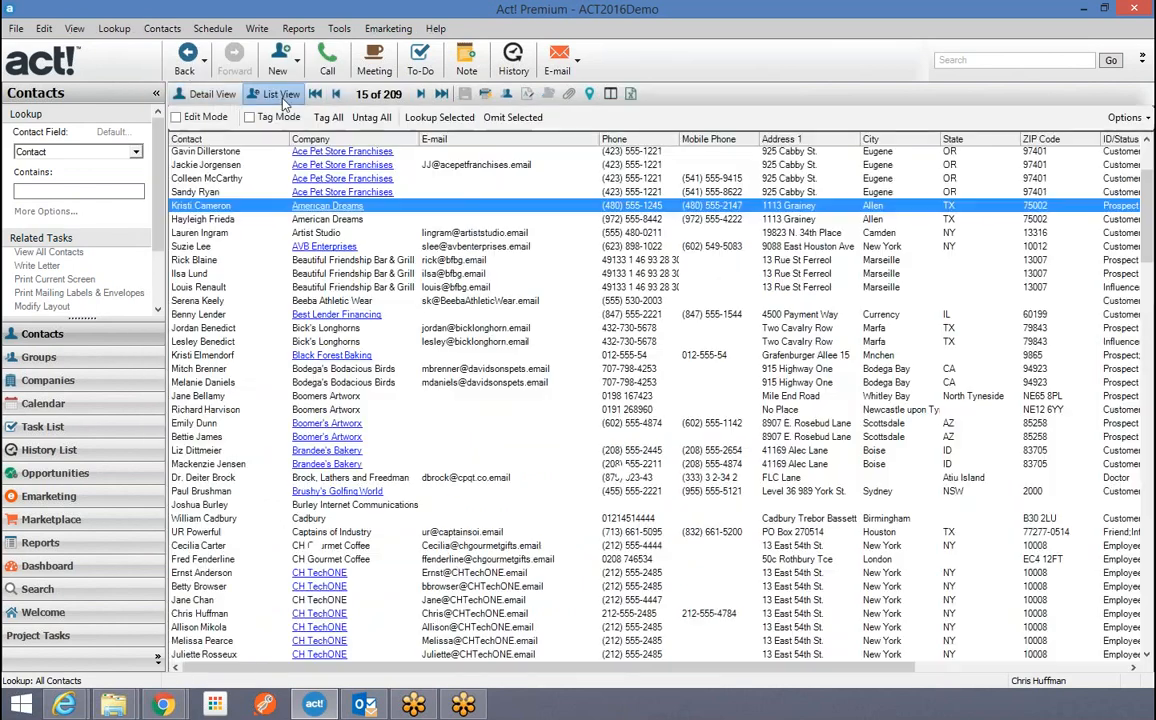
left_click(197, 221)
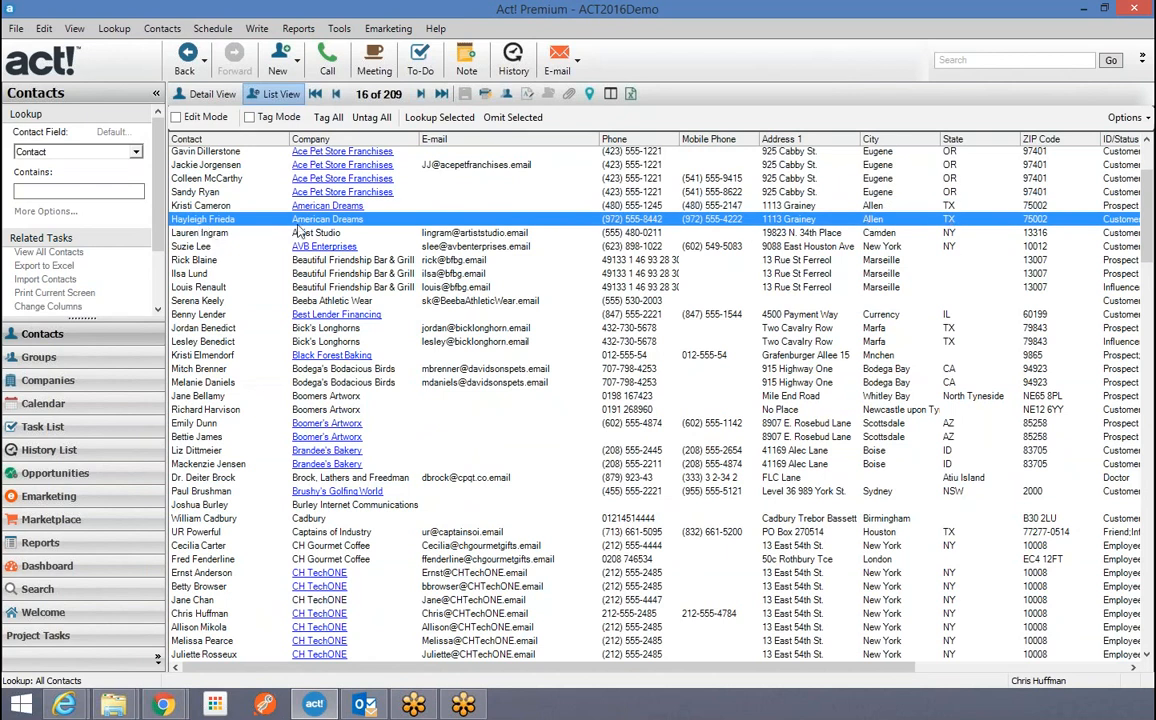
double_click(217, 222)
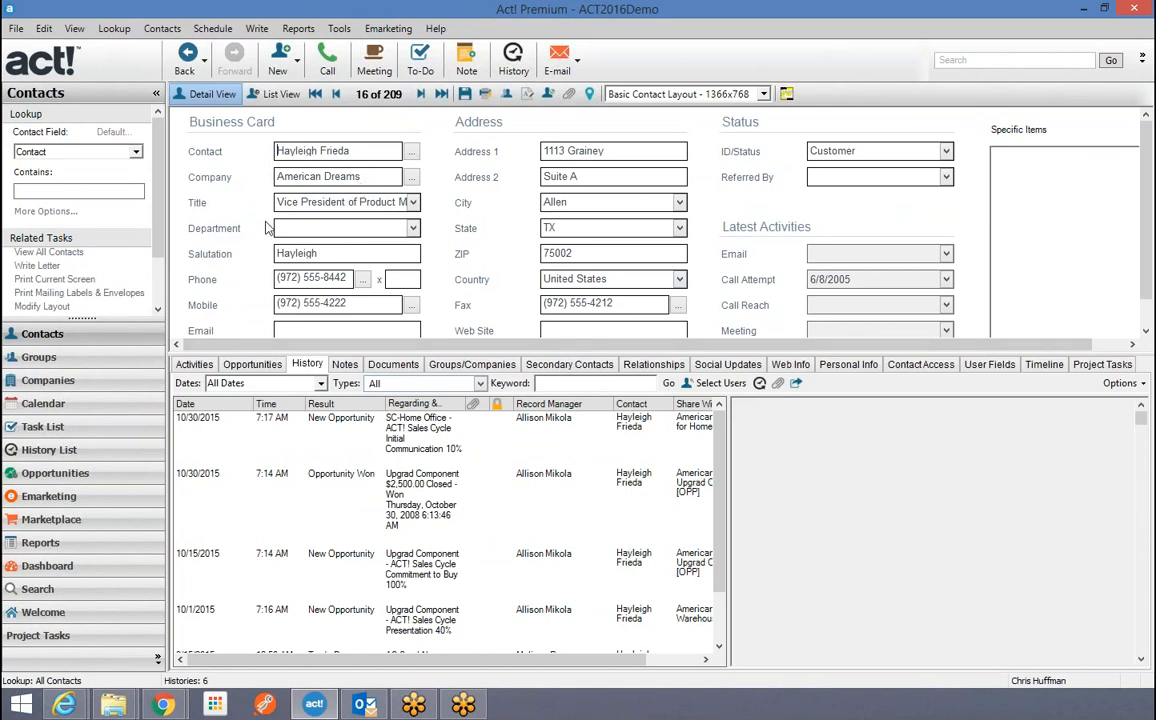
Link contact 16 to American Dreams via Link to Company and dismiss both T3.Billing errors.
left_click(163, 30)
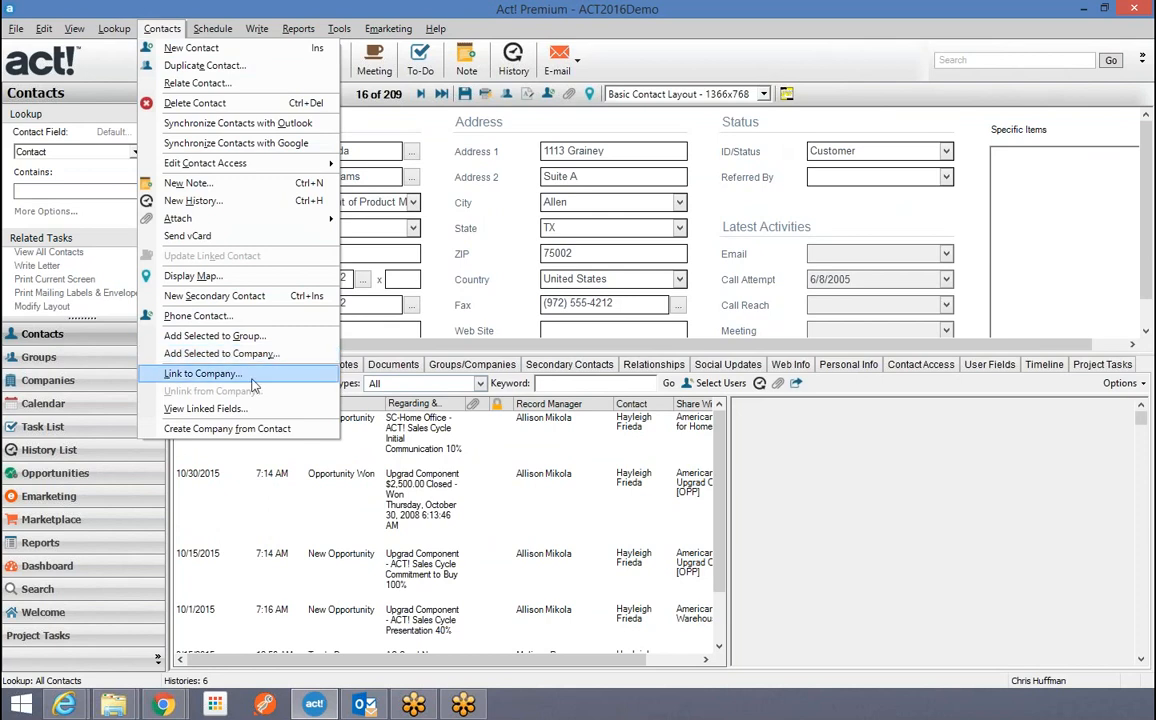
left_click(200, 373)
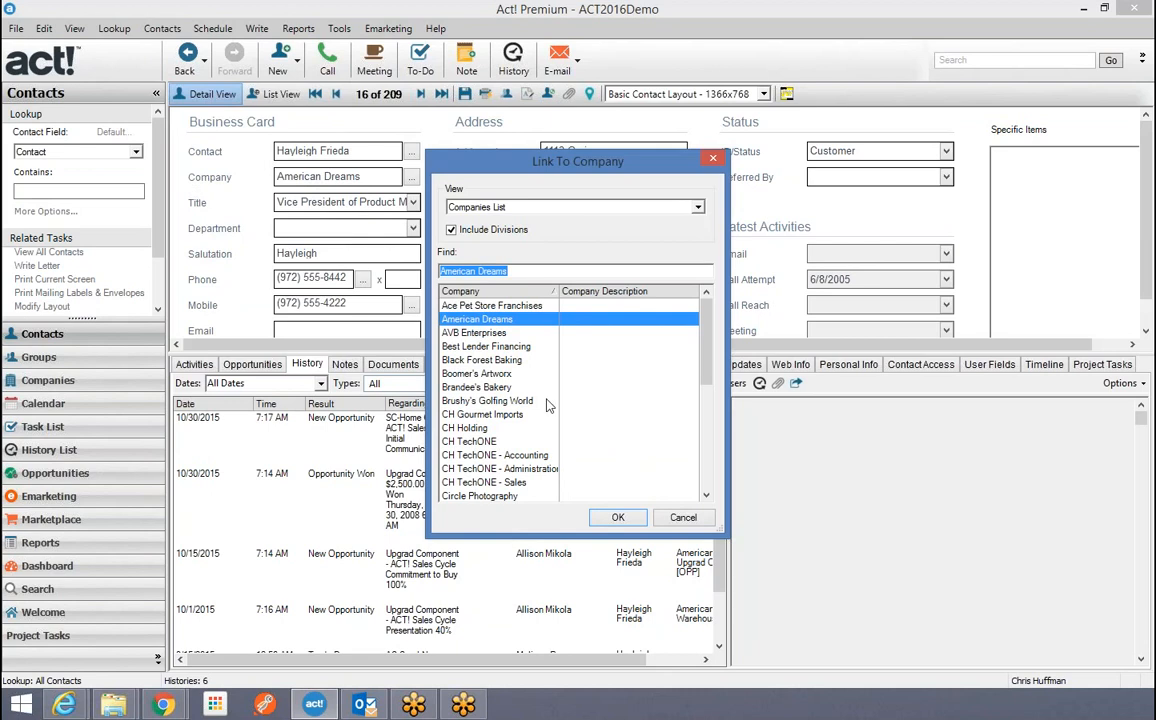
left_click(619, 518)
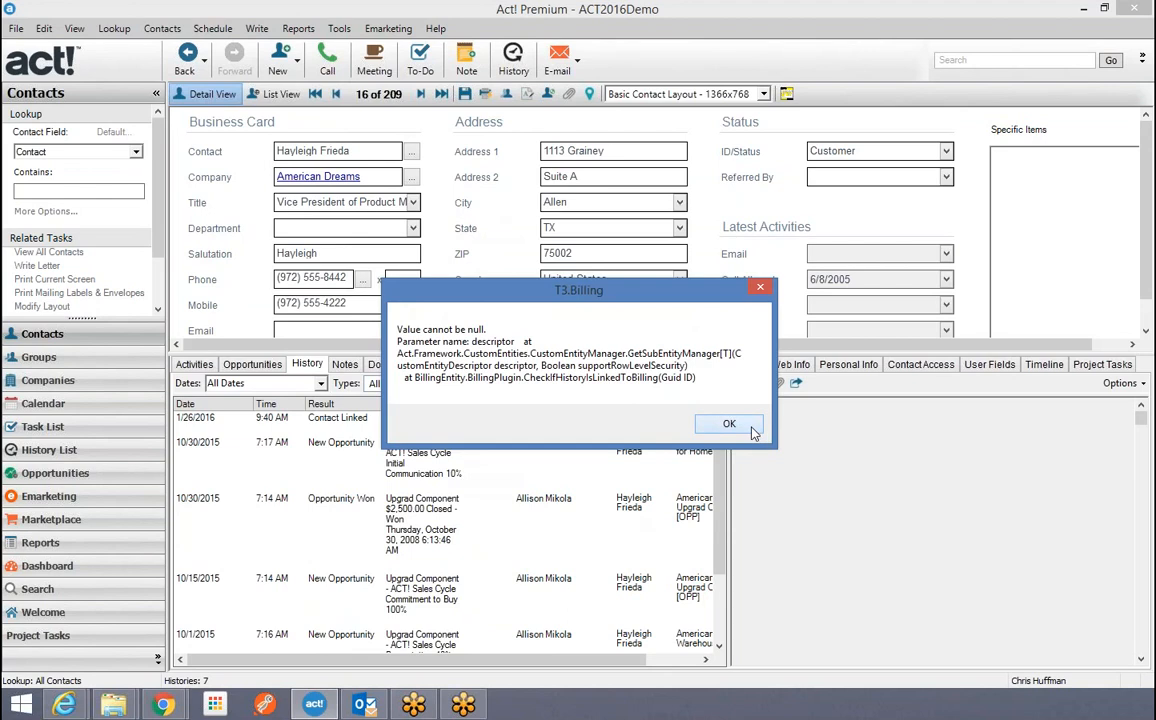
left_click(729, 424)
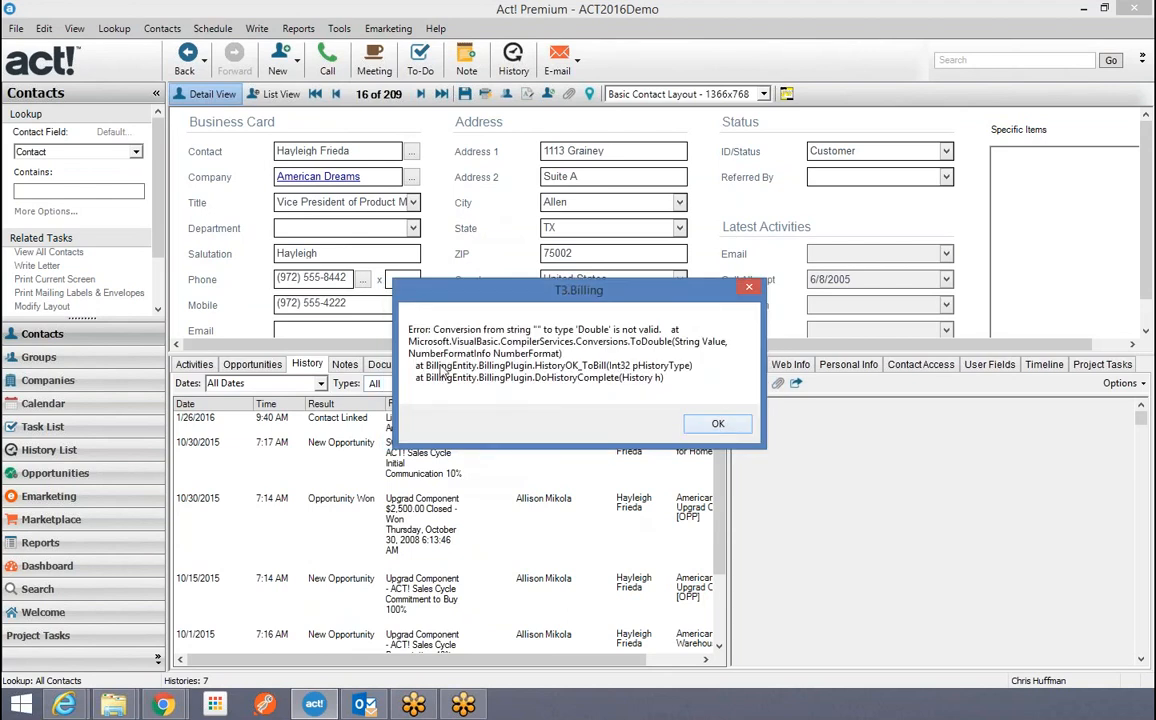
left_click(715, 426)
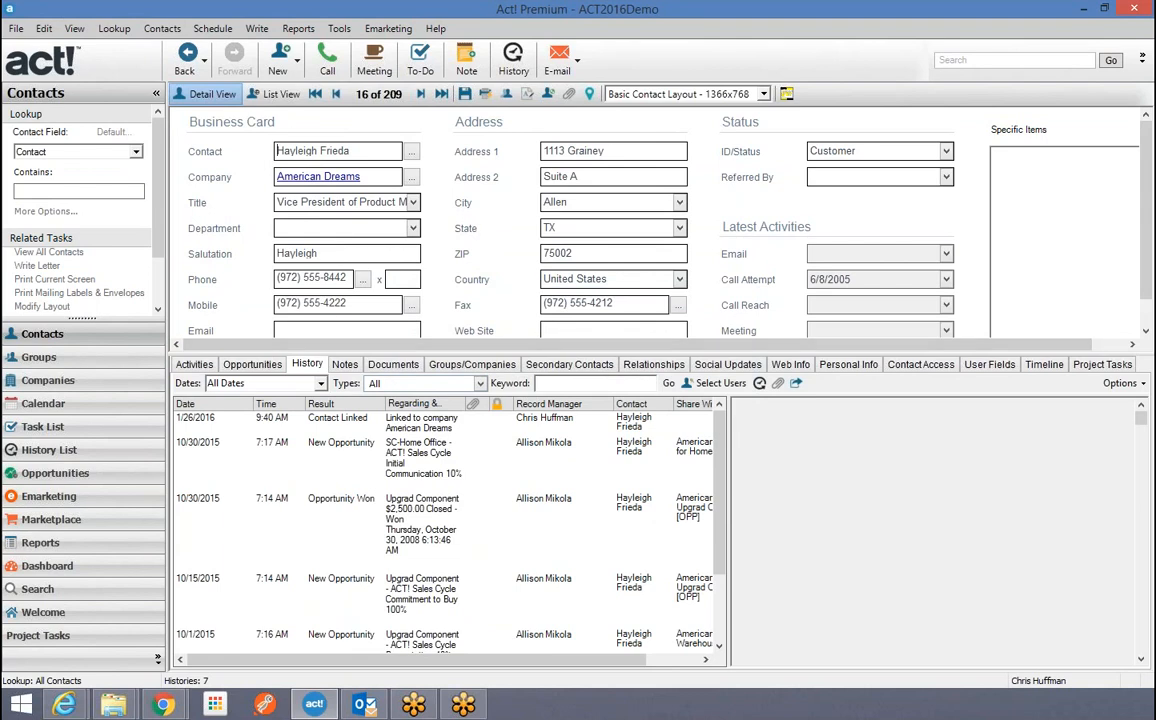
Confirm American Dreams lists both contacts, then advance to record 17, the Artist Studio lawyer.
left_click(299, 178)
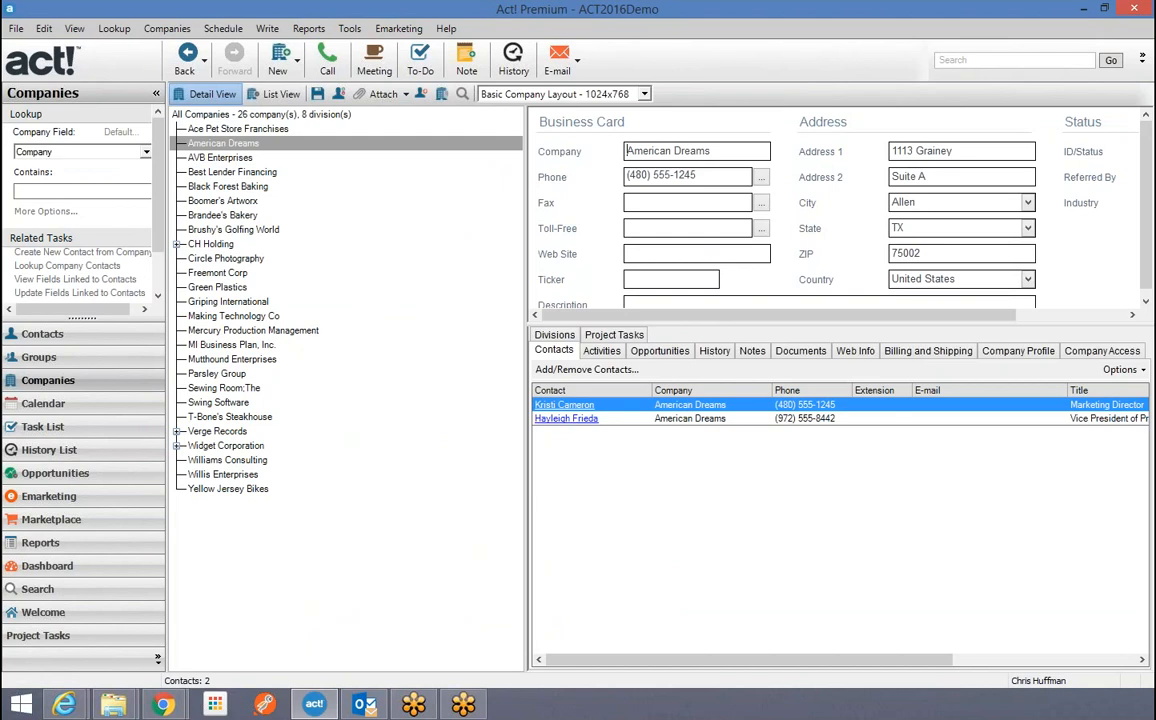
left_click(42, 335)
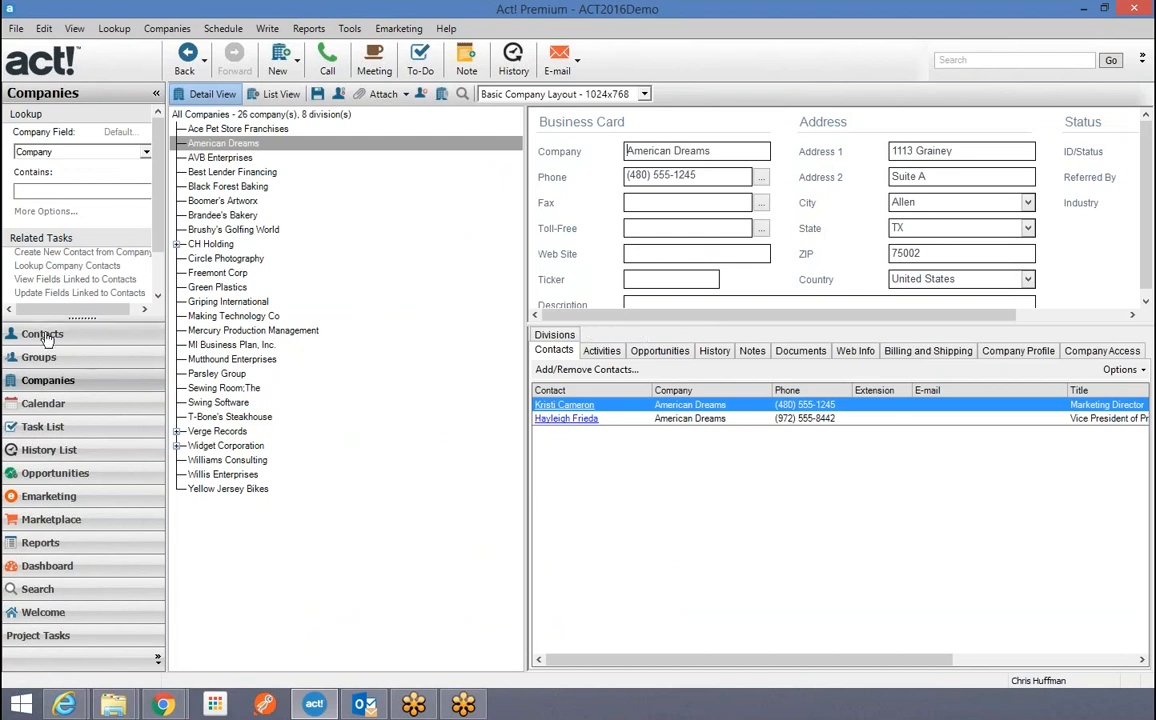
left_click(419, 93)
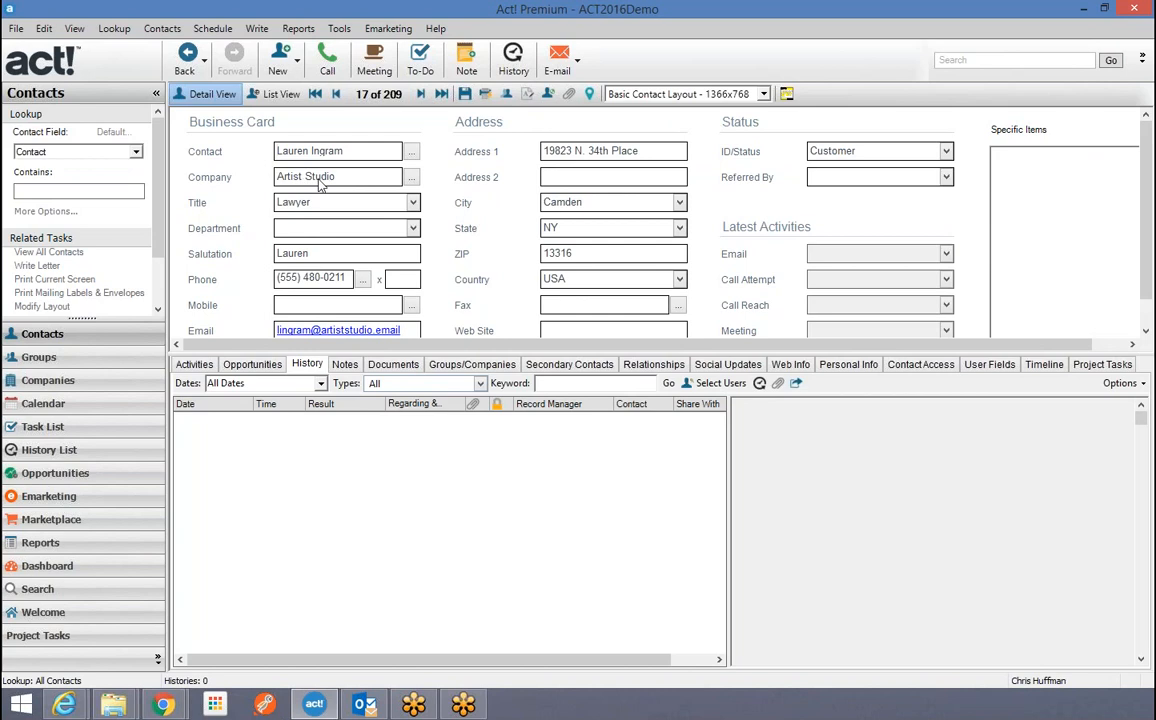
Create the Artist Studio company from contact 17, view it, then switch back to American Dreams.
left_click(162, 28)
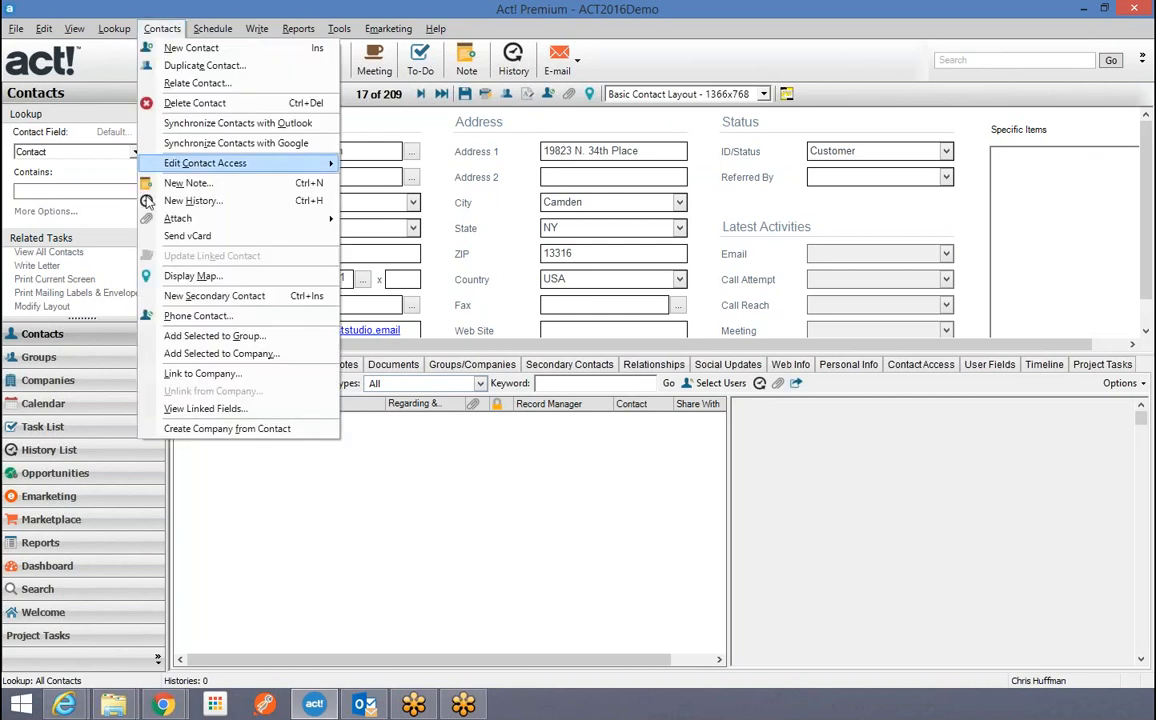
left_click(187, 434)
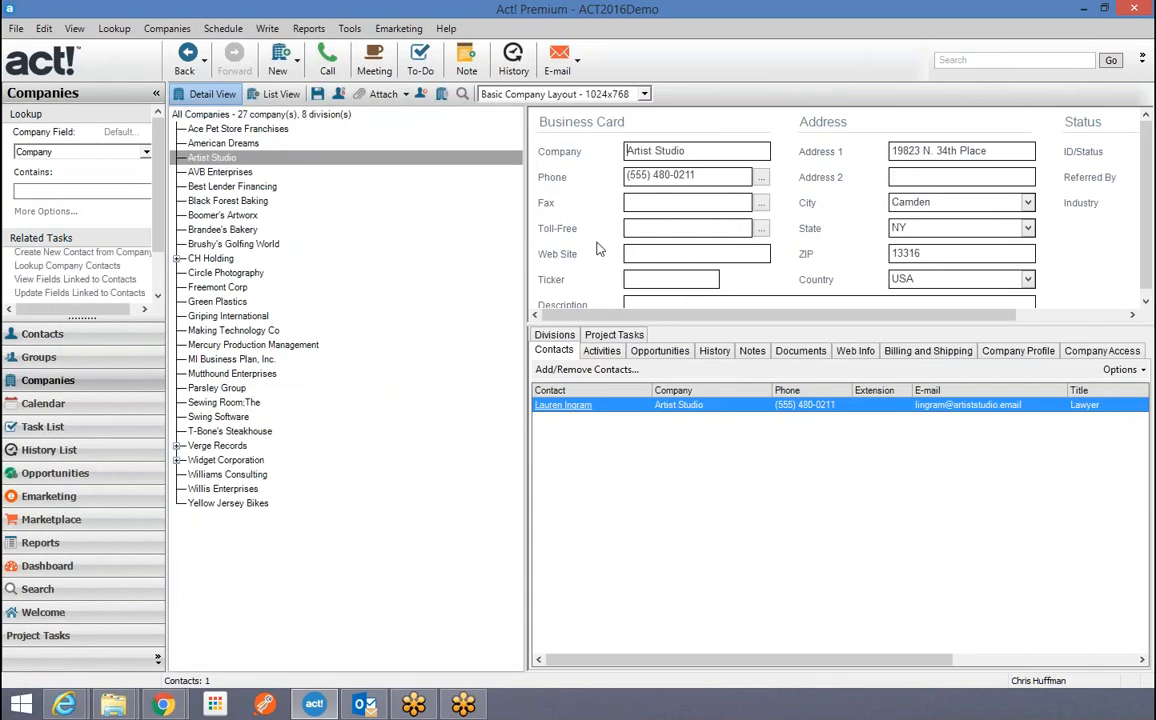
left_click(222, 162)
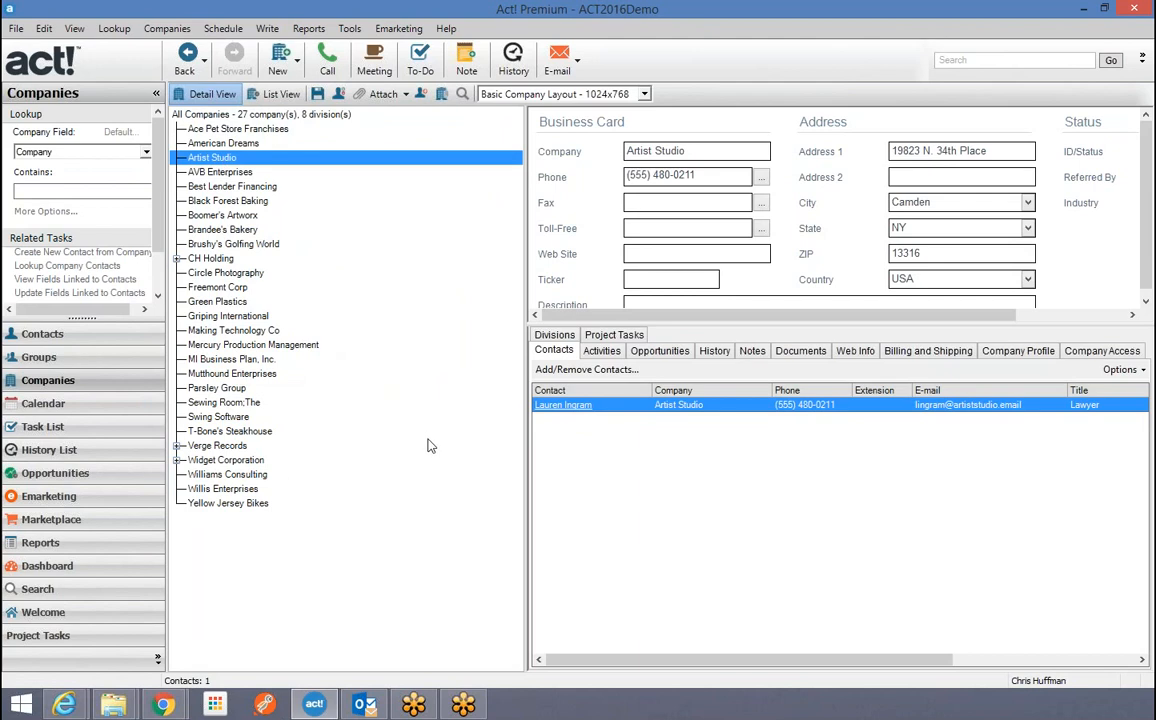
left_click(228, 144)
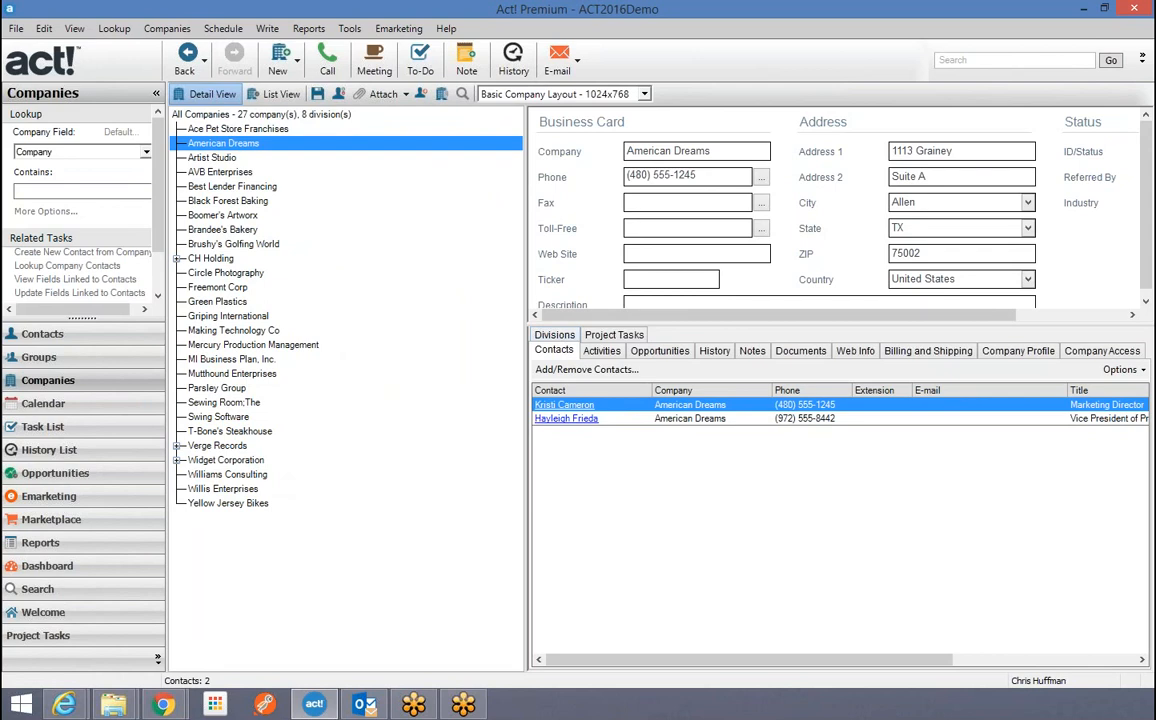
Change American Dreams' city to Buffalo, update its linked contacts, and open the marketing director's record.
left_click_drag(457, 290, 380, 308)
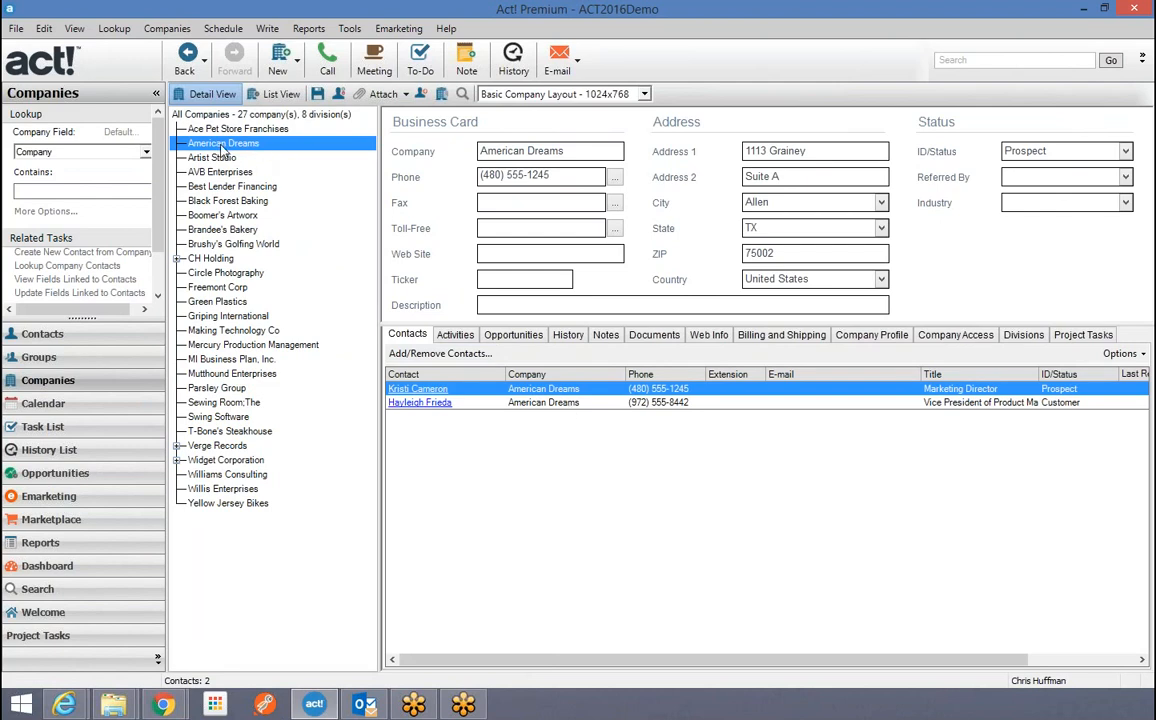
left_click(804, 226)
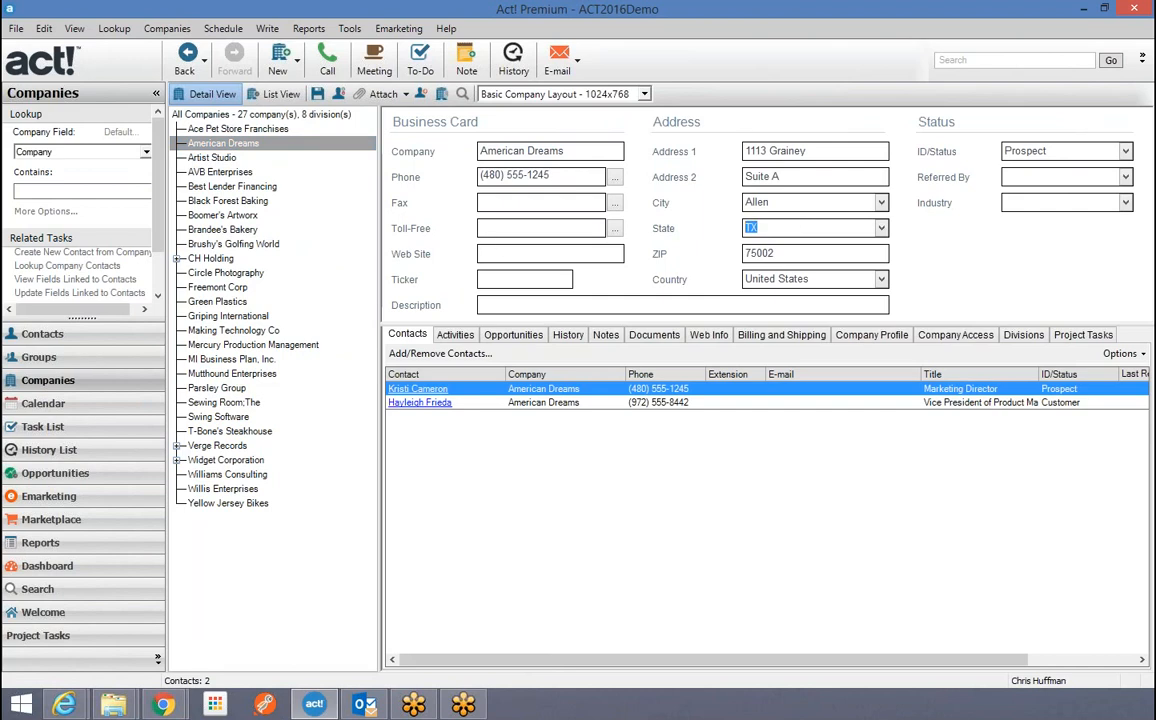
key("shift+Tab")
type("Buffalo")
left_click(318, 96)
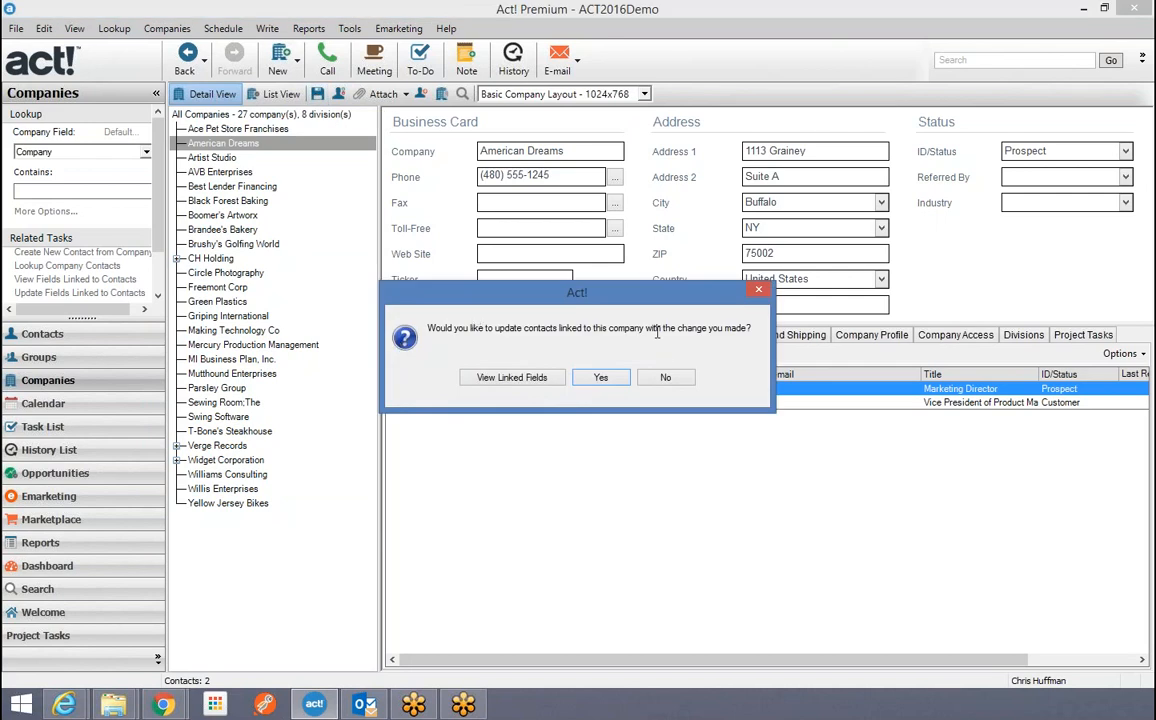
left_click(602, 380)
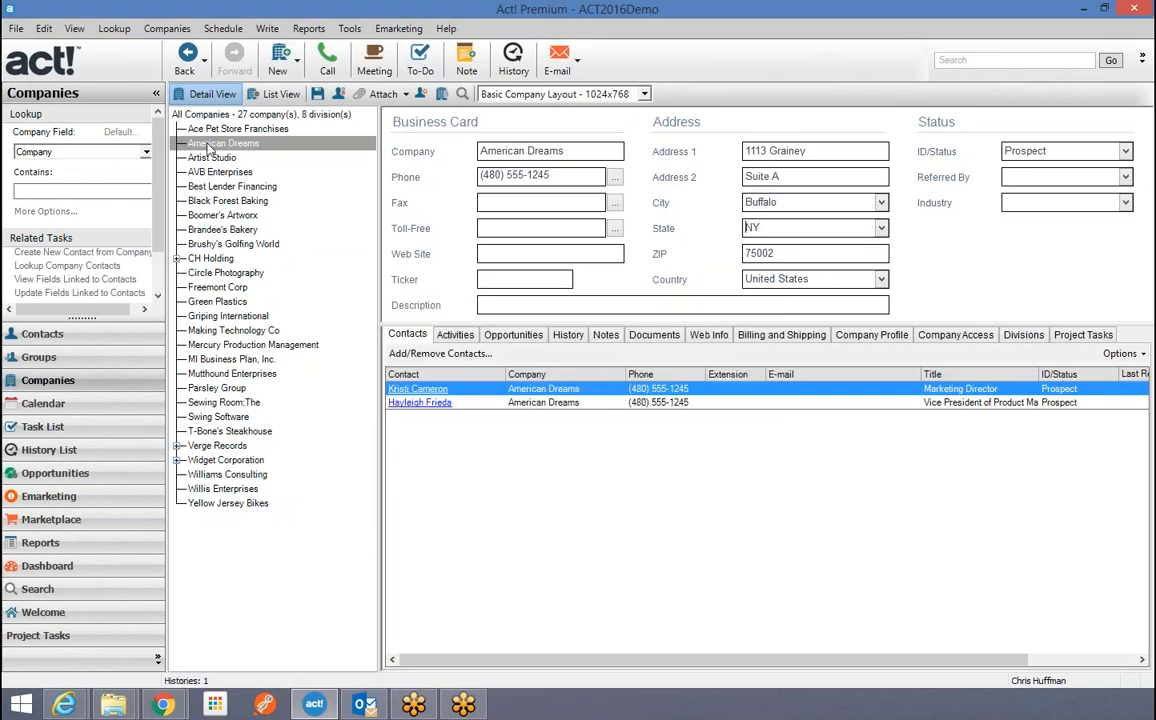
left_click(398, 390)
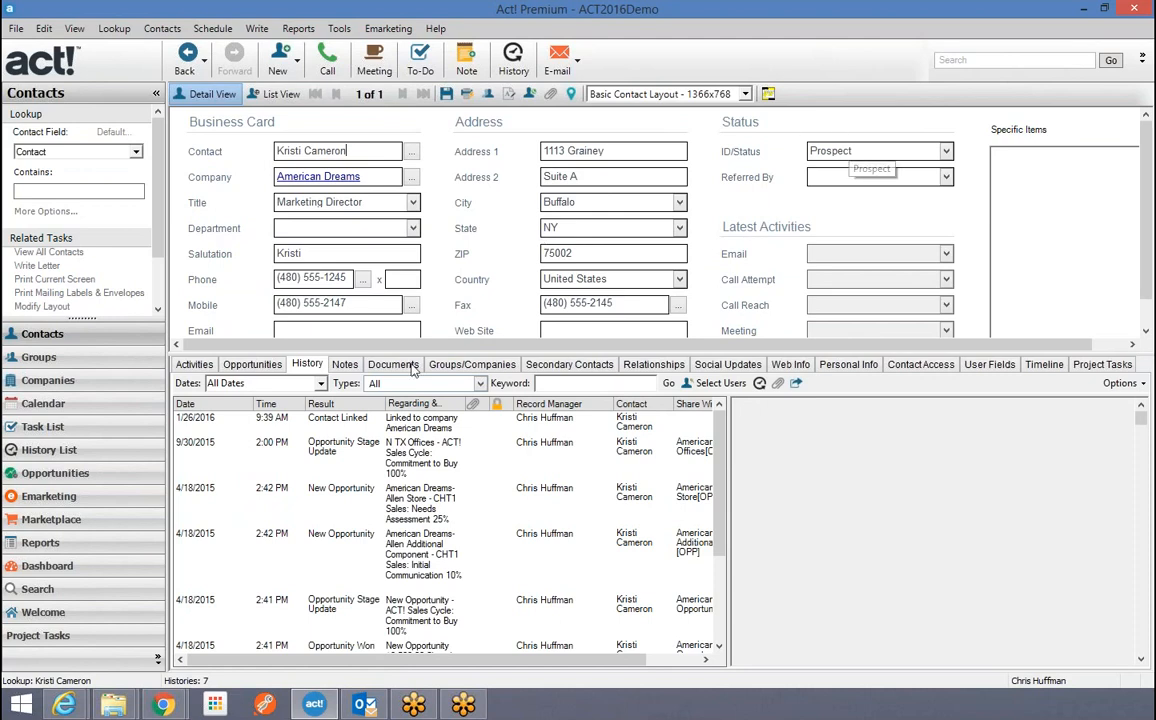
Set American Dreams' ID/Status to Customer, save, and apply it to the linked contacts.
left_click(279, 177)
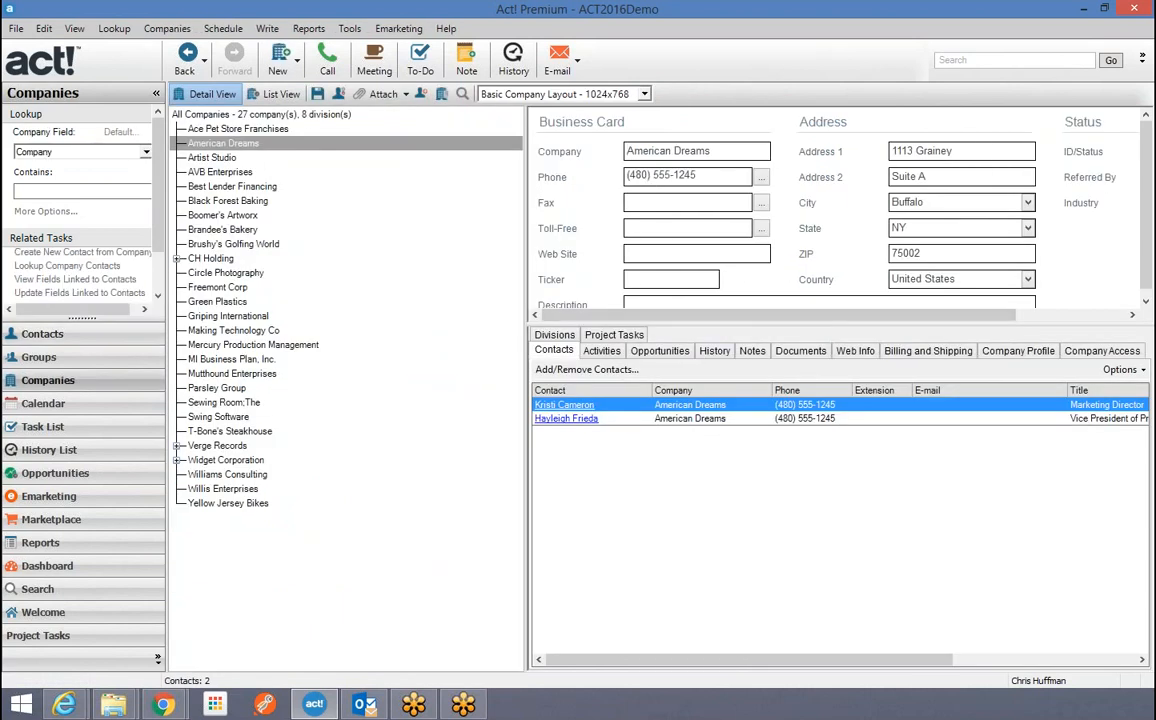
left_click_drag(735, 315, 847, 315)
left_click(1105, 151)
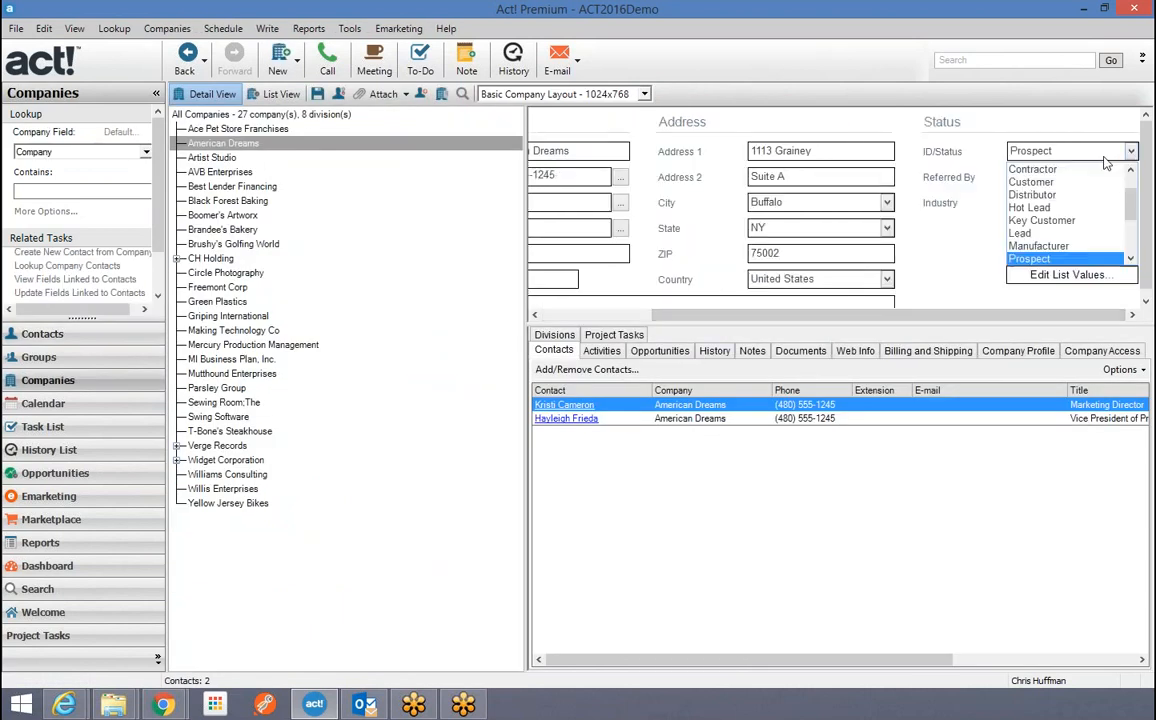
scroll(1038, 225, "up", 1)
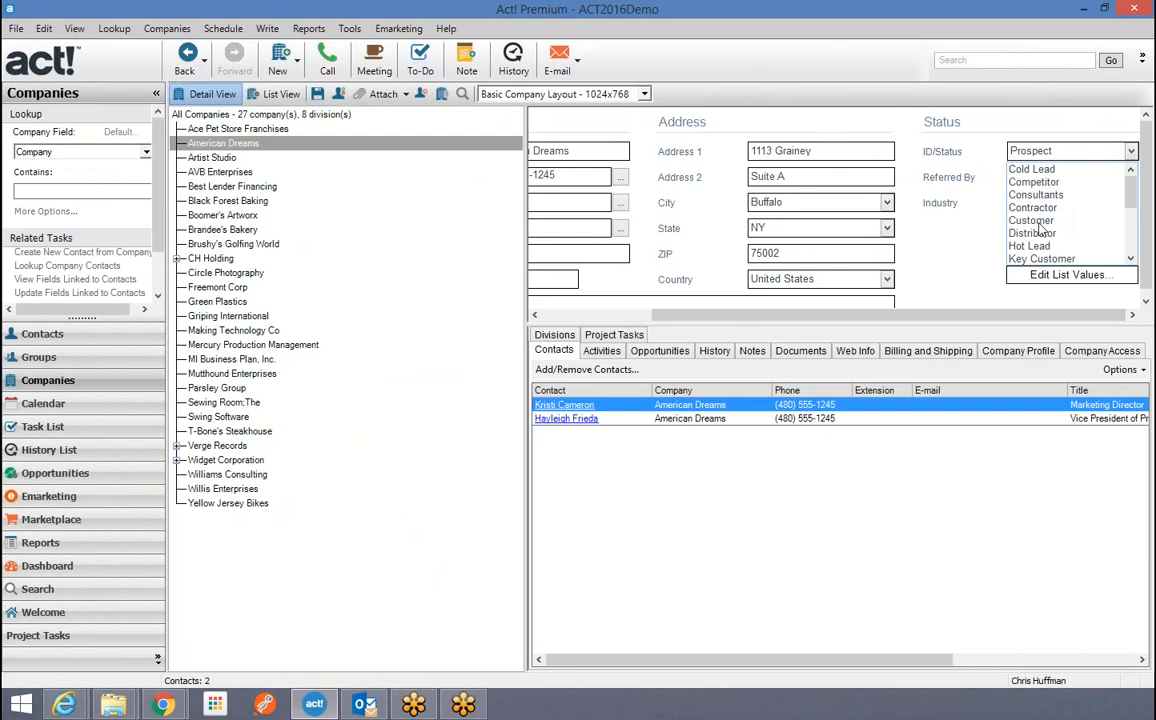
left_click(1036, 221)
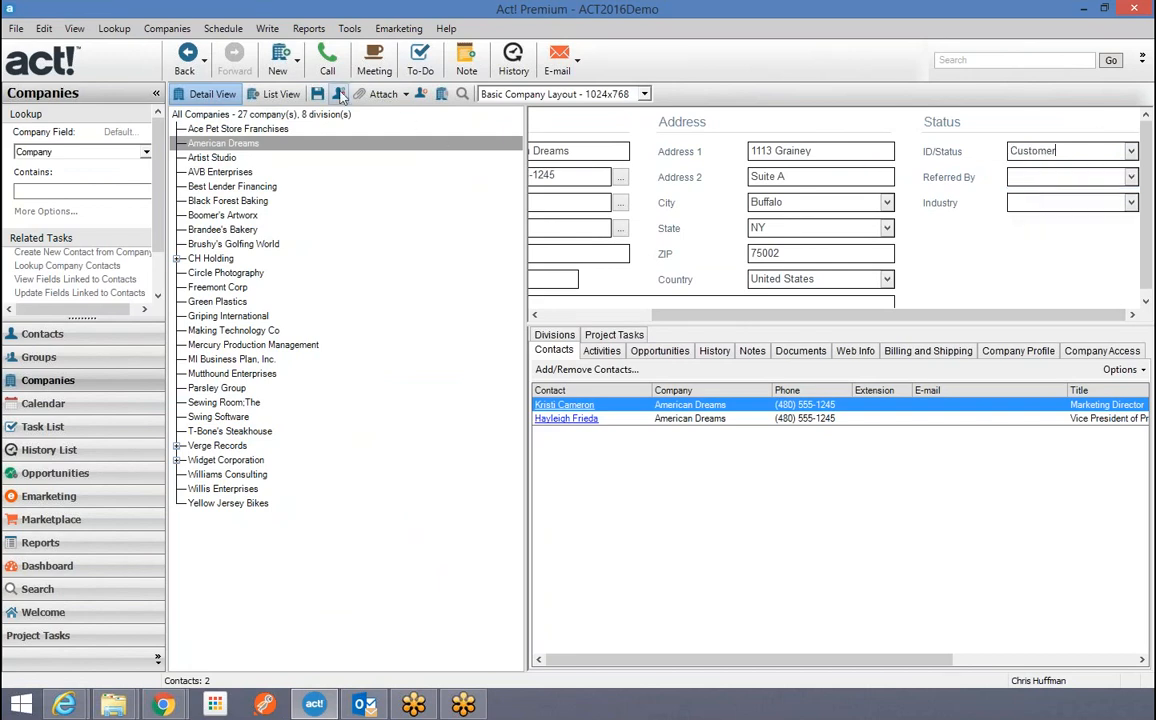
left_click(320, 96)
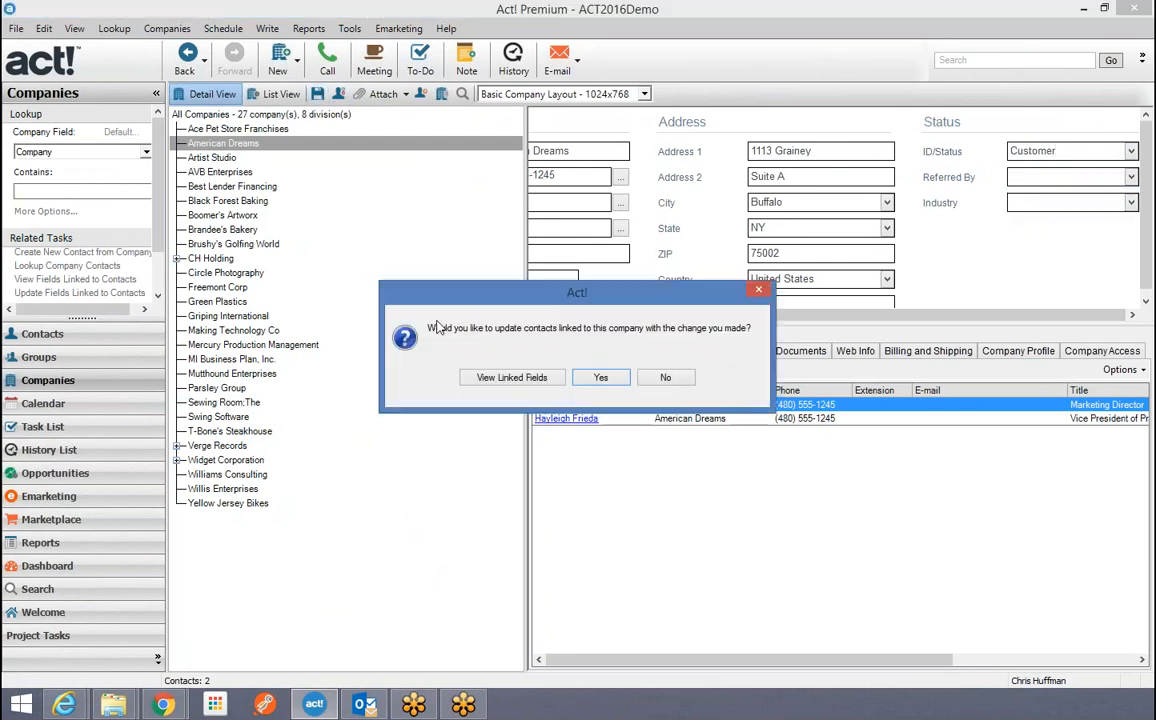
left_click(615, 378)
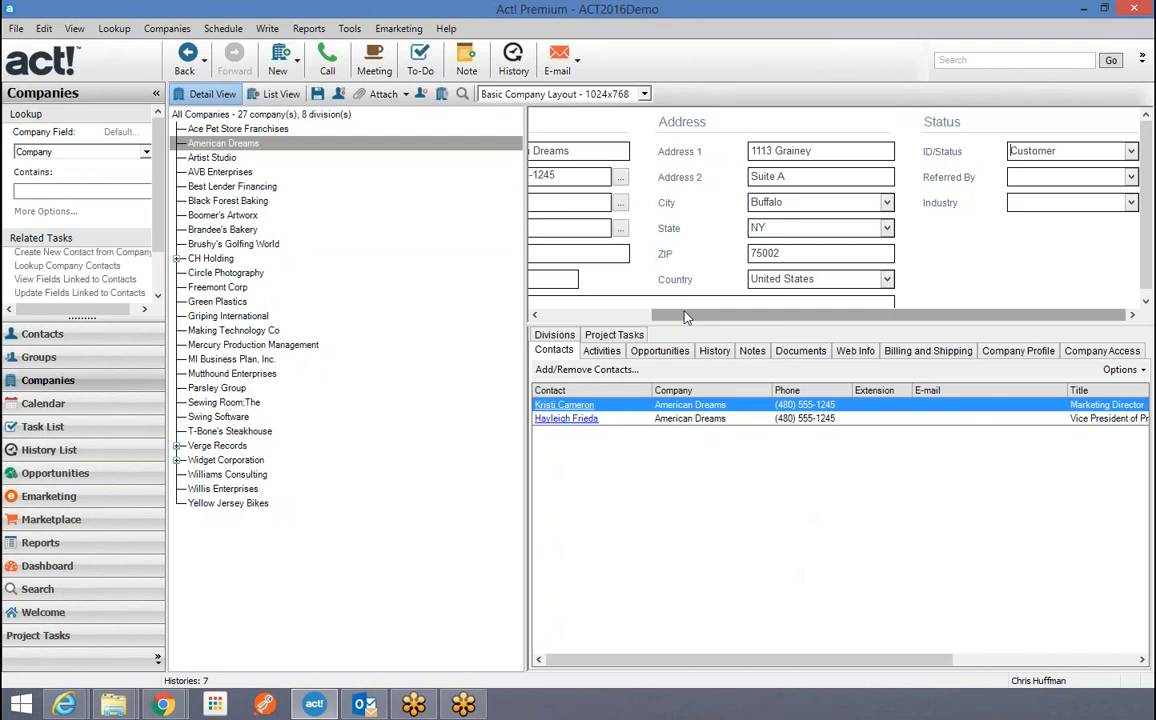
left_click_drag(686, 315, 571, 315)
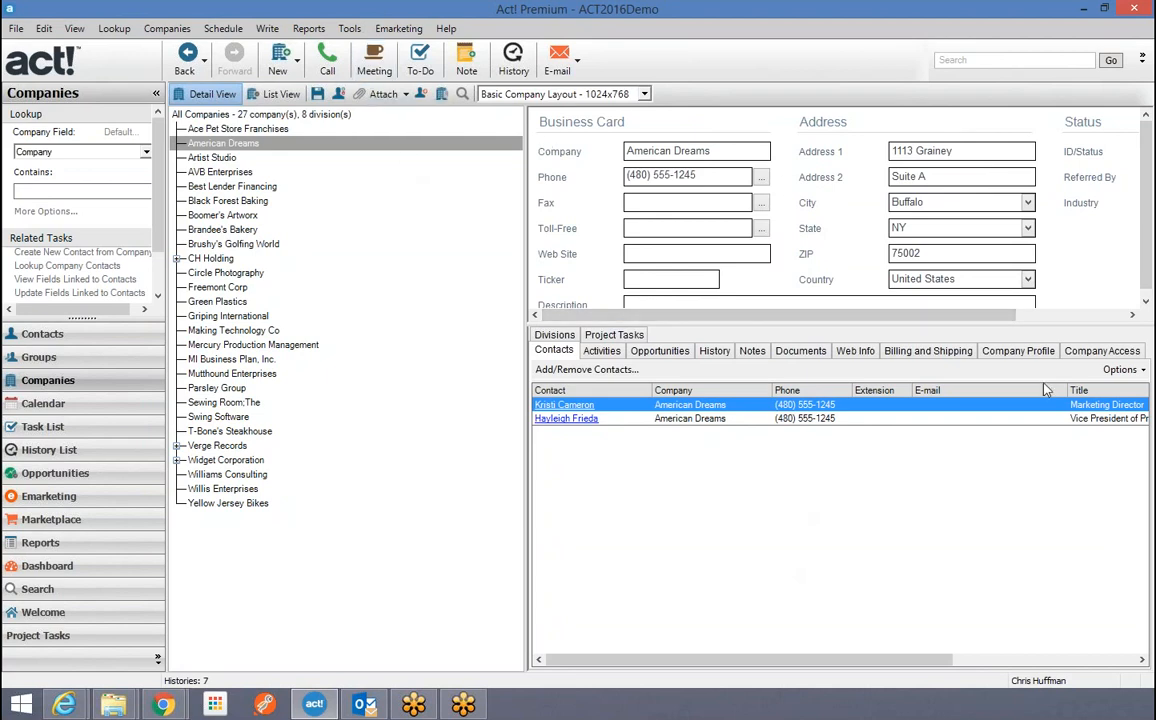
Set ID/Status to Competitor, review the linked fields, and save without updating contacts.
left_click_drag(834, 316, 955, 317)
left_click(1131, 151)
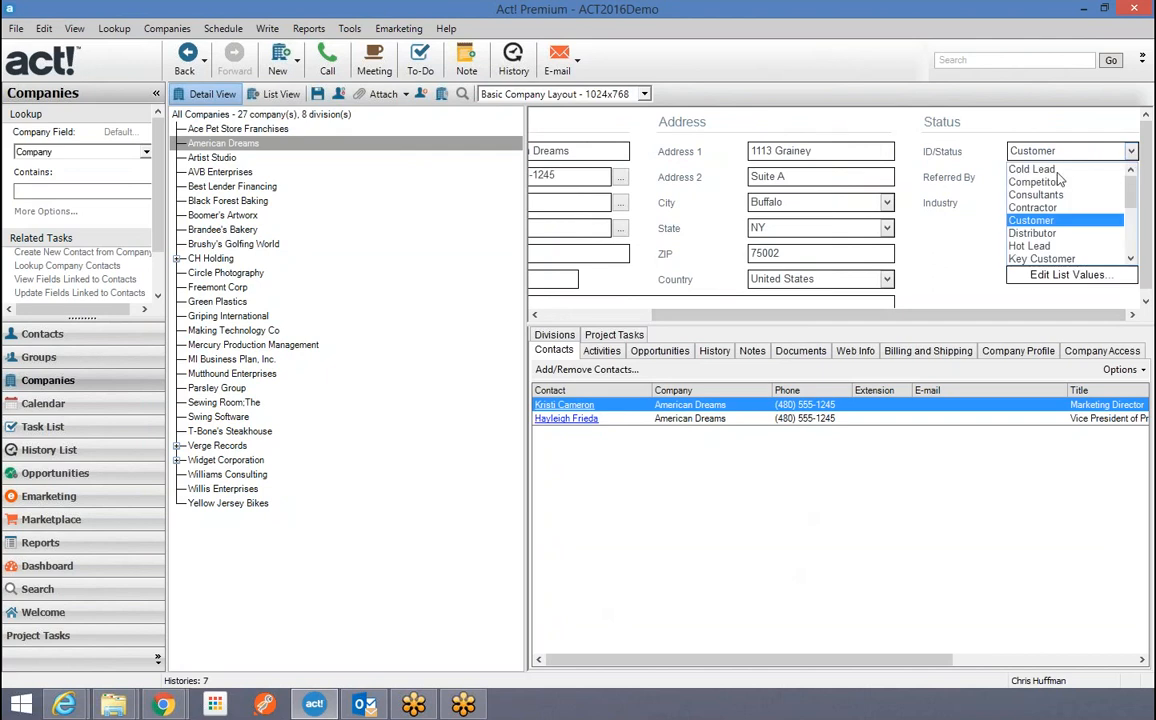
left_click(1040, 182)
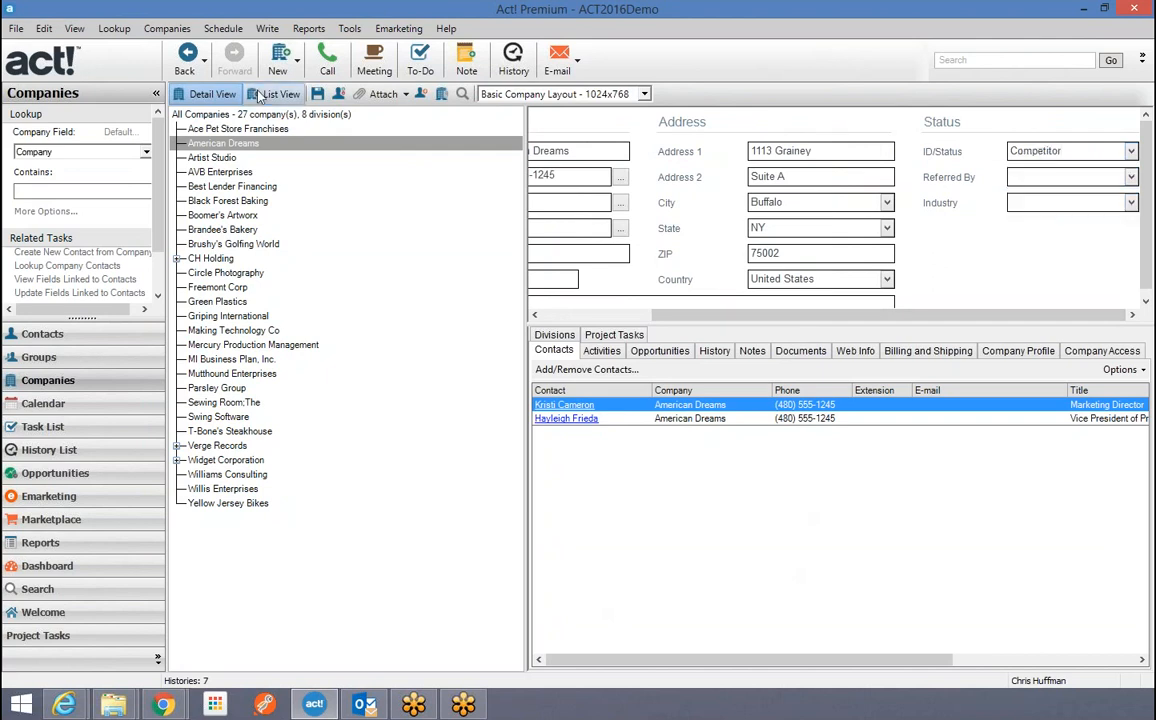
left_click(317, 94)
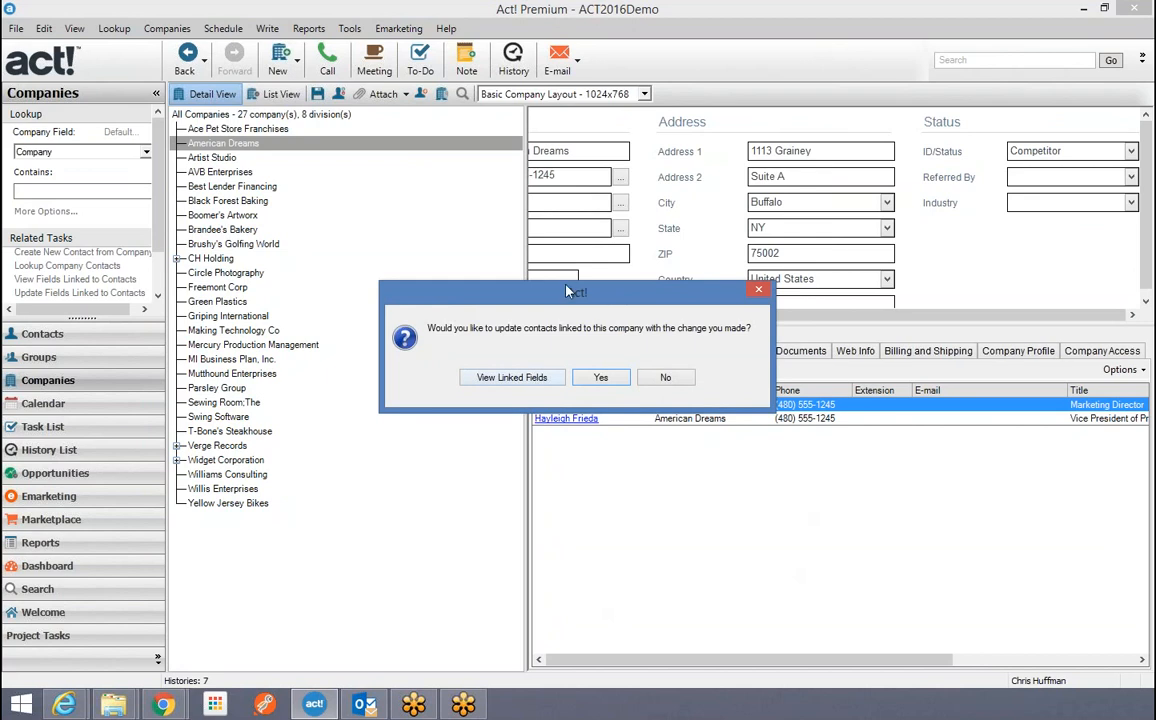
left_click(514, 378)
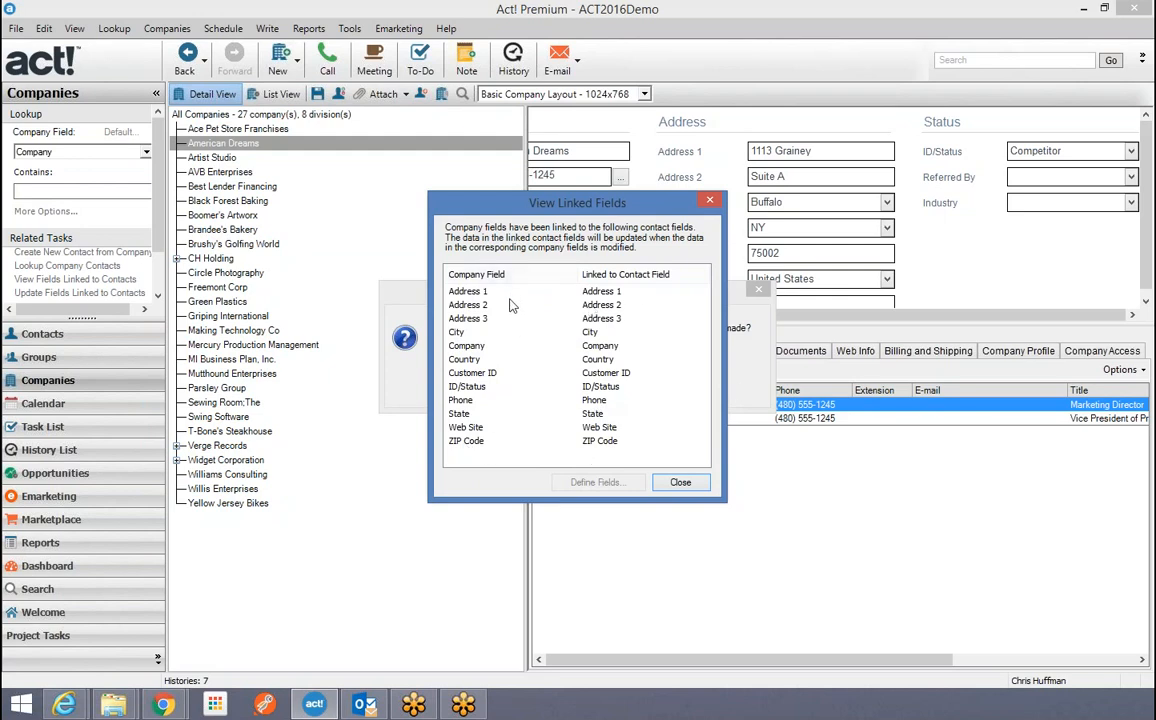
left_click(681, 483)
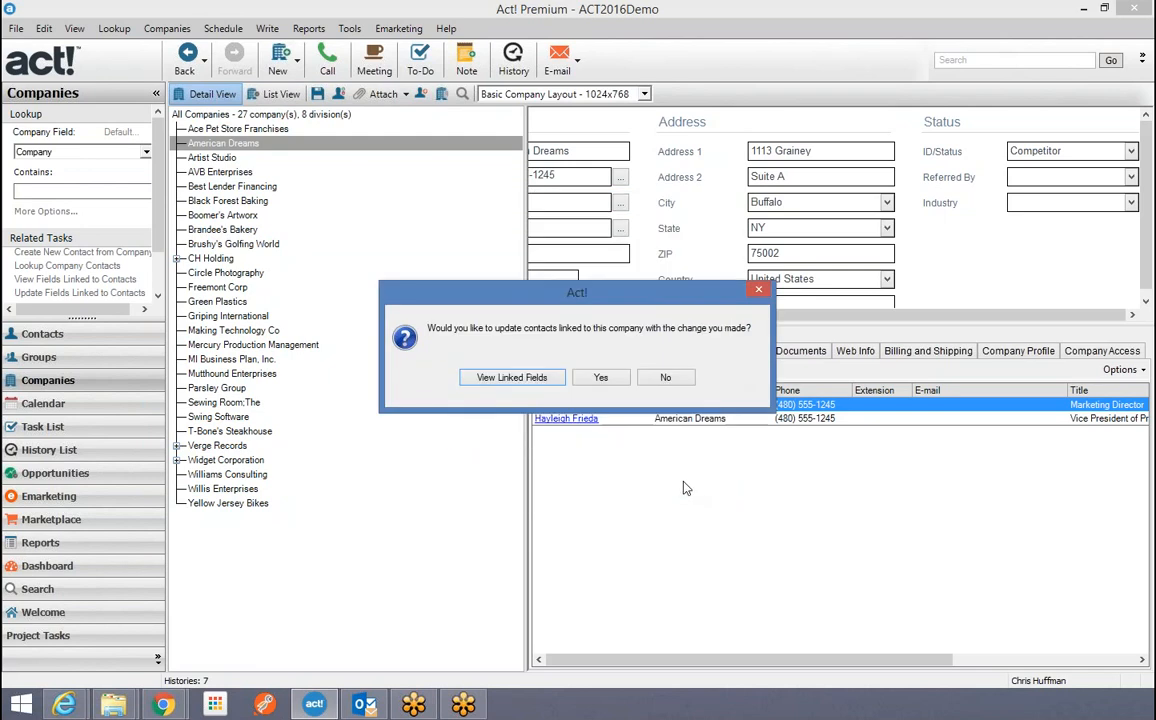
left_click(668, 379)
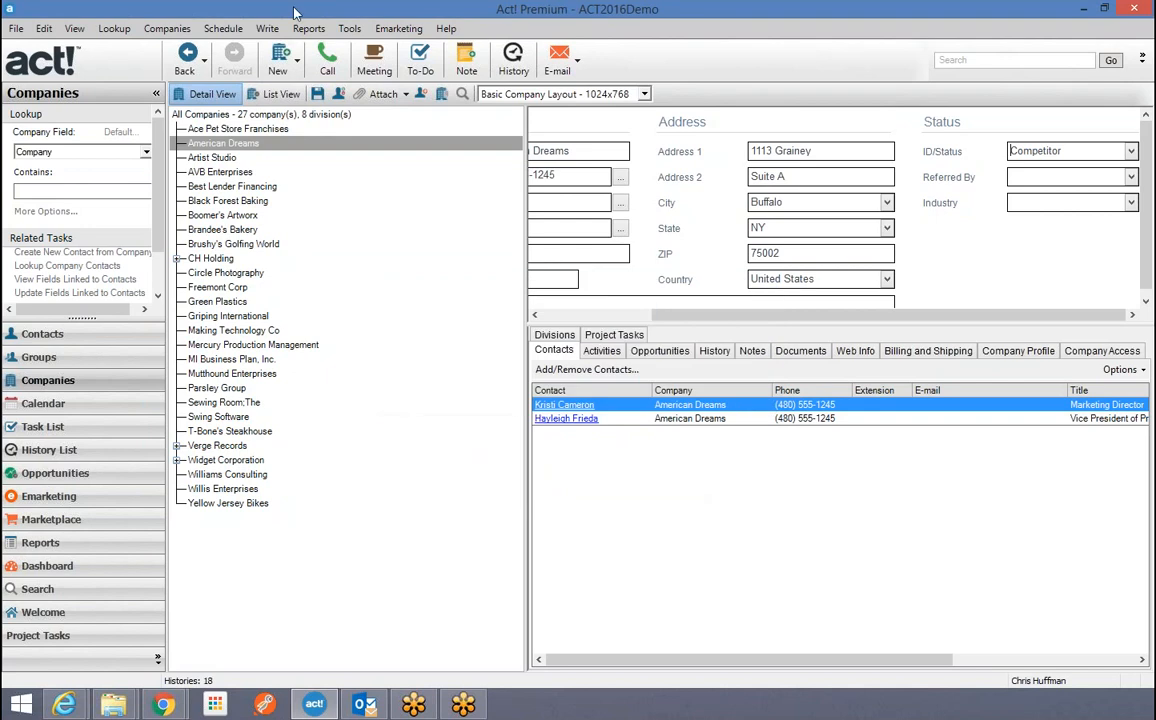
left_click(349, 29)
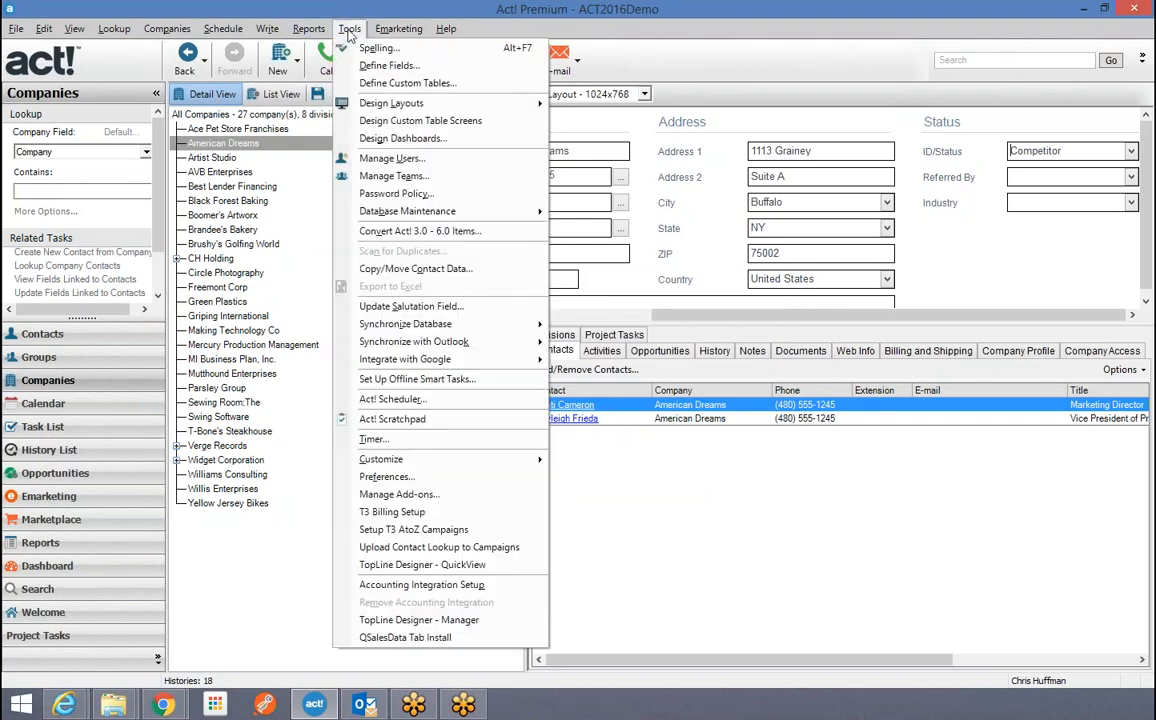
In Define Fields, review the Address 1 company field's settings, then discard without changes.
left_click(388, 66)
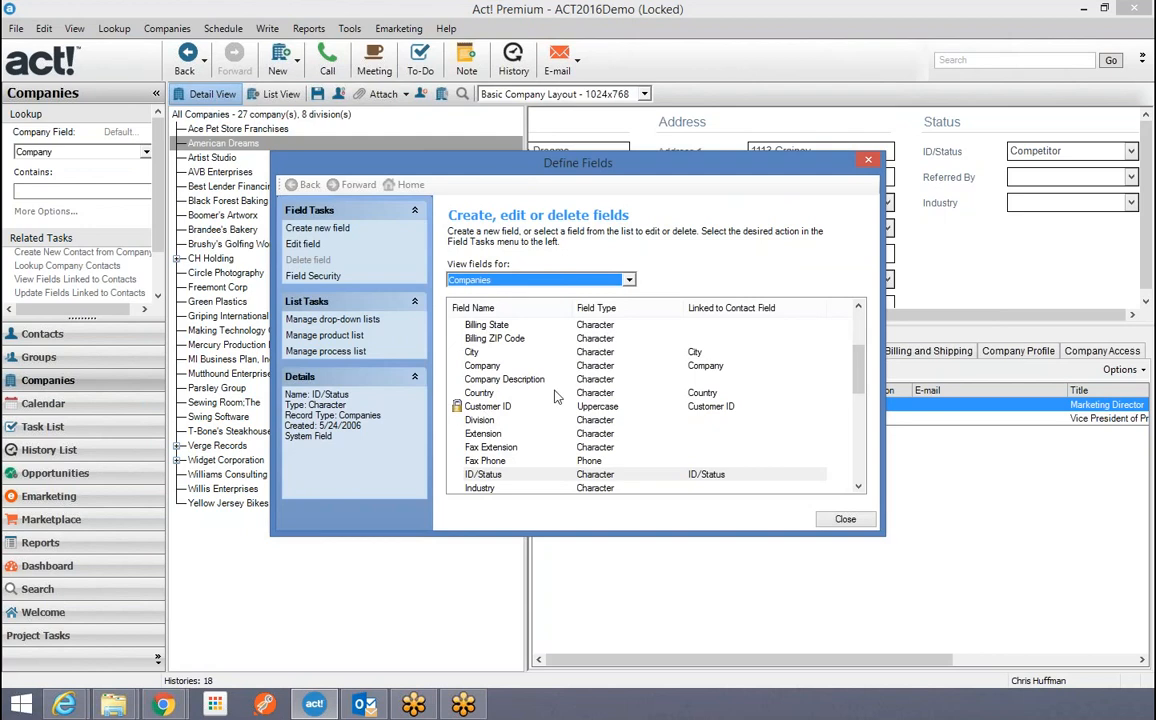
left_click_drag(864, 363, 860, 325)
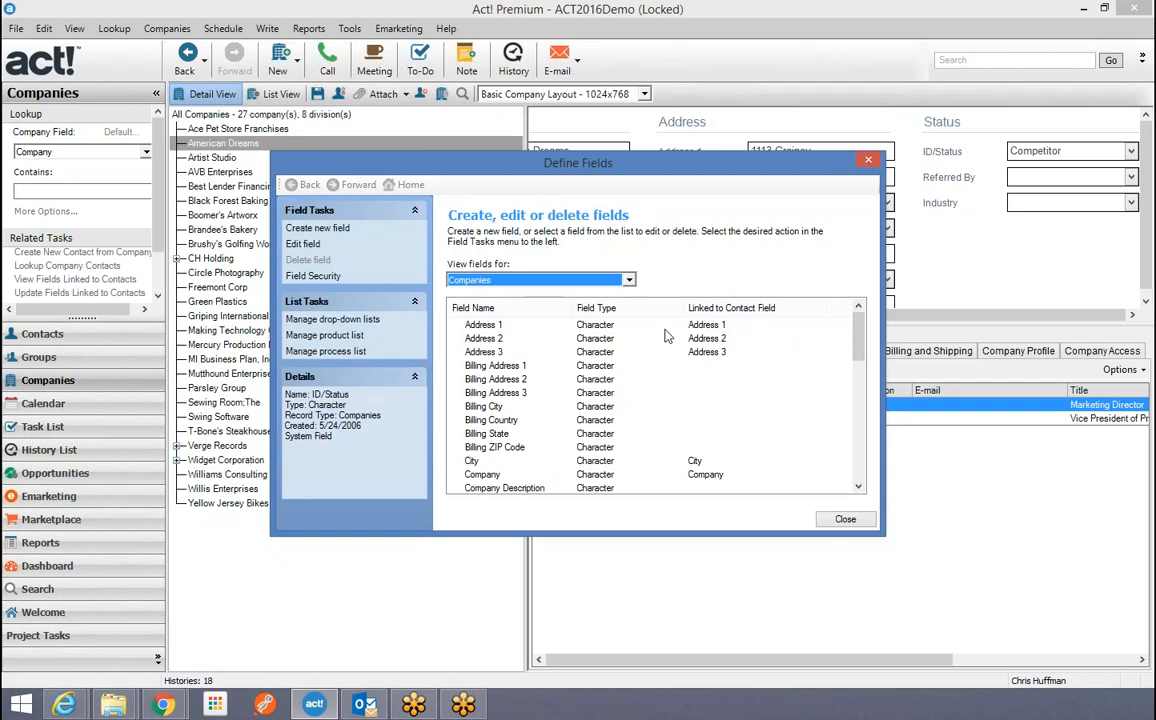
double_click(490, 325)
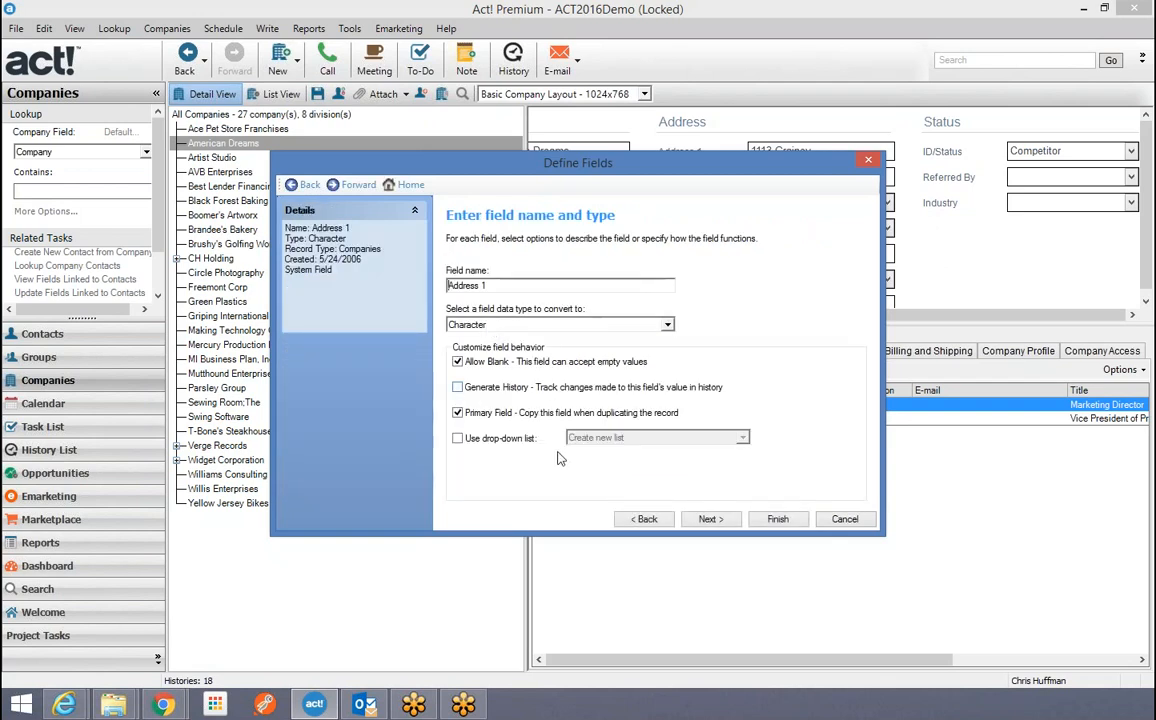
left_click(708, 519)
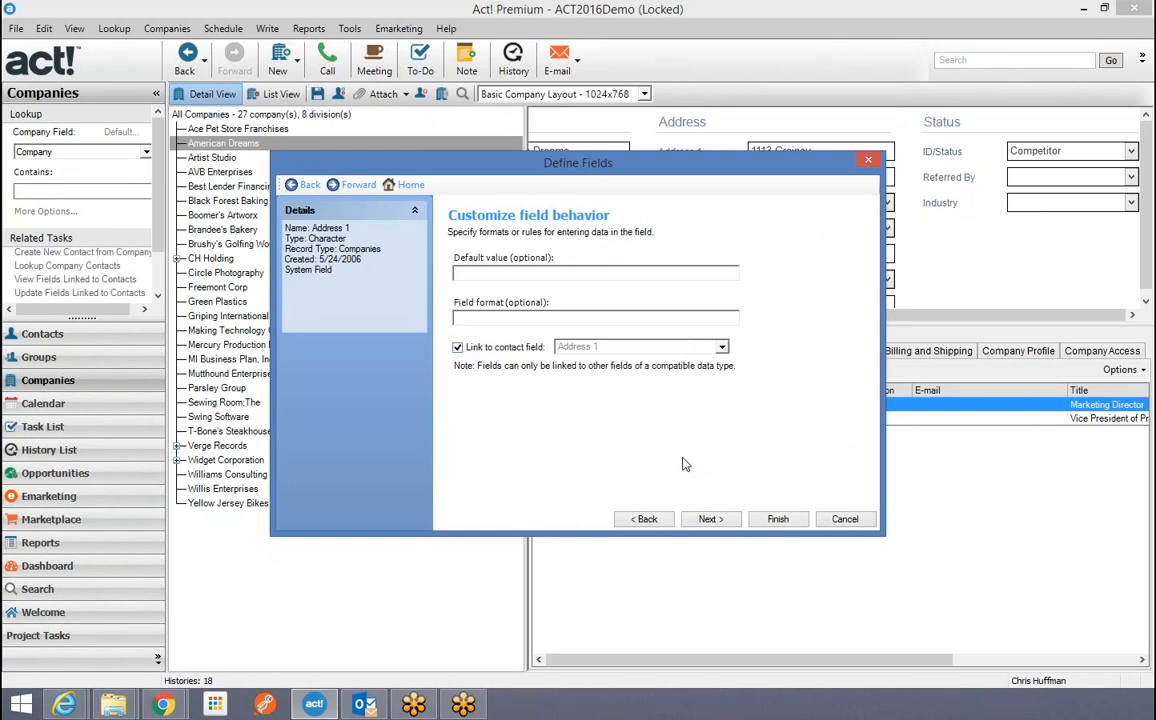
left_click(652, 520)
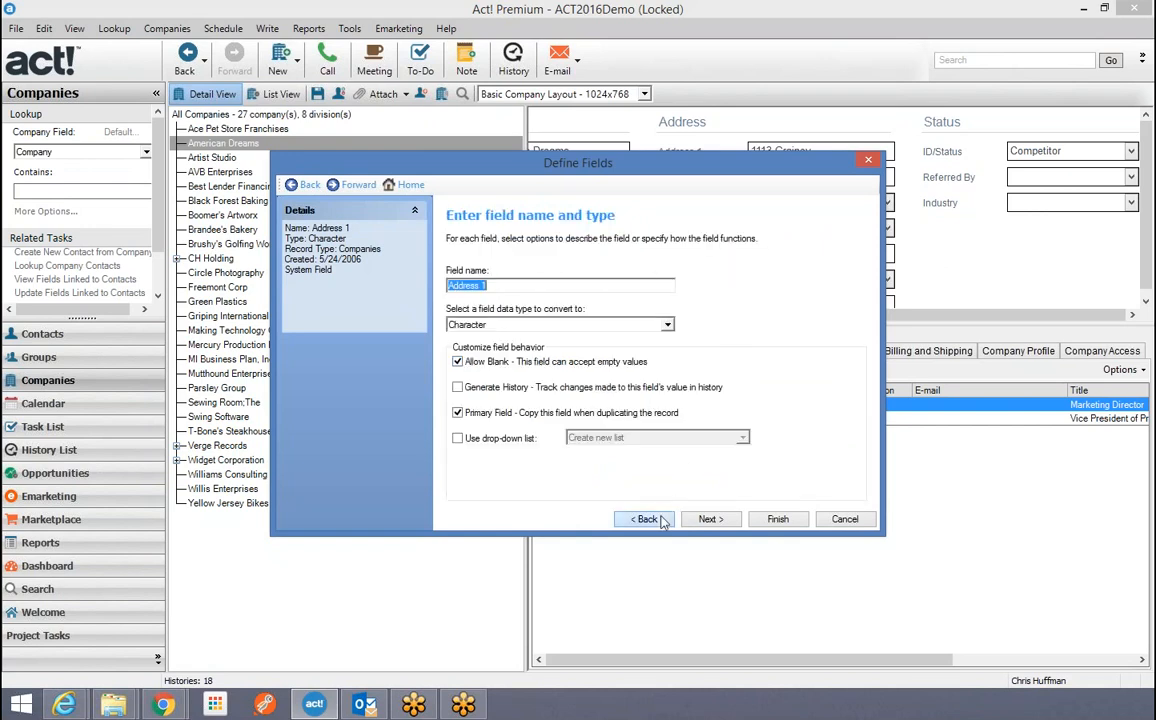
left_click(650, 519)
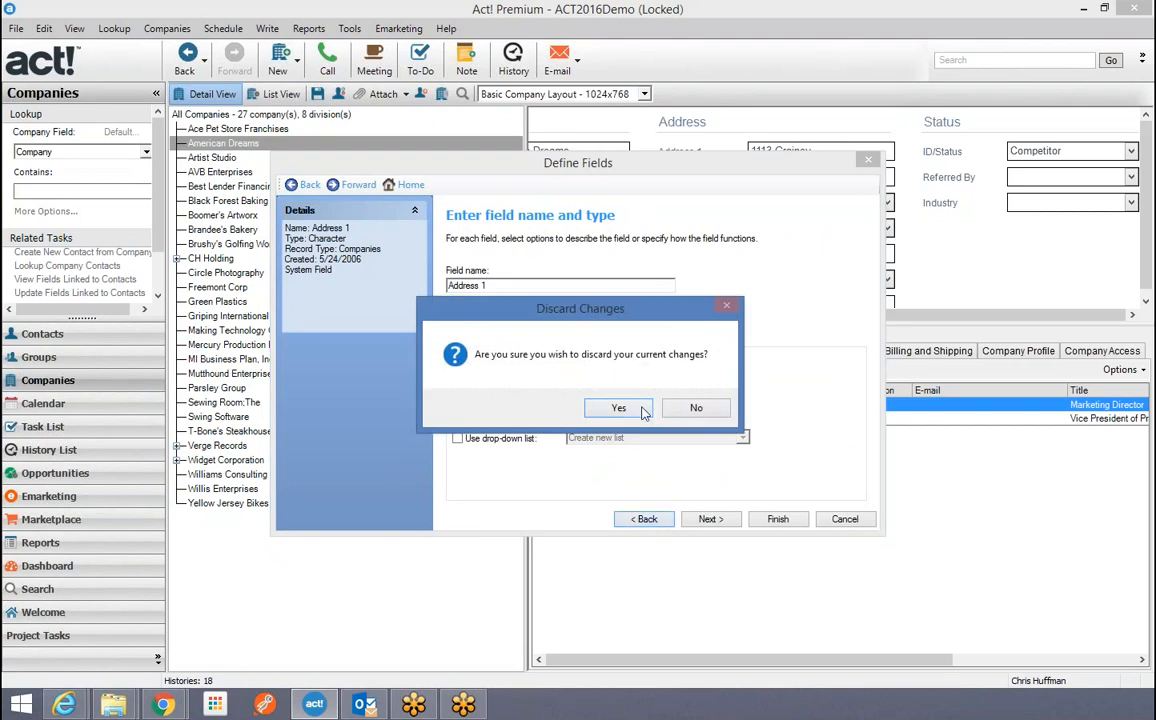
left_click(615, 410)
left_click_drag(860, 346, 860, 392)
double_click(503, 423)
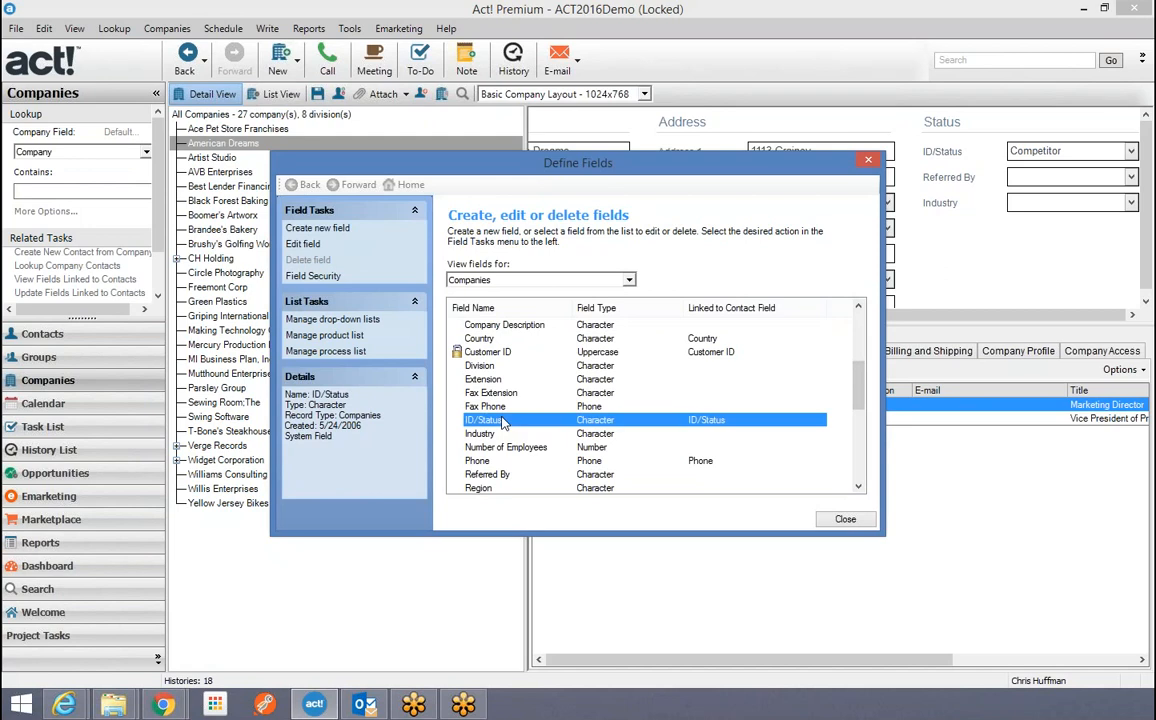
Step through the ID/Status field's list and link settings, then cancel and discard the edit.
left_click(703, 524)
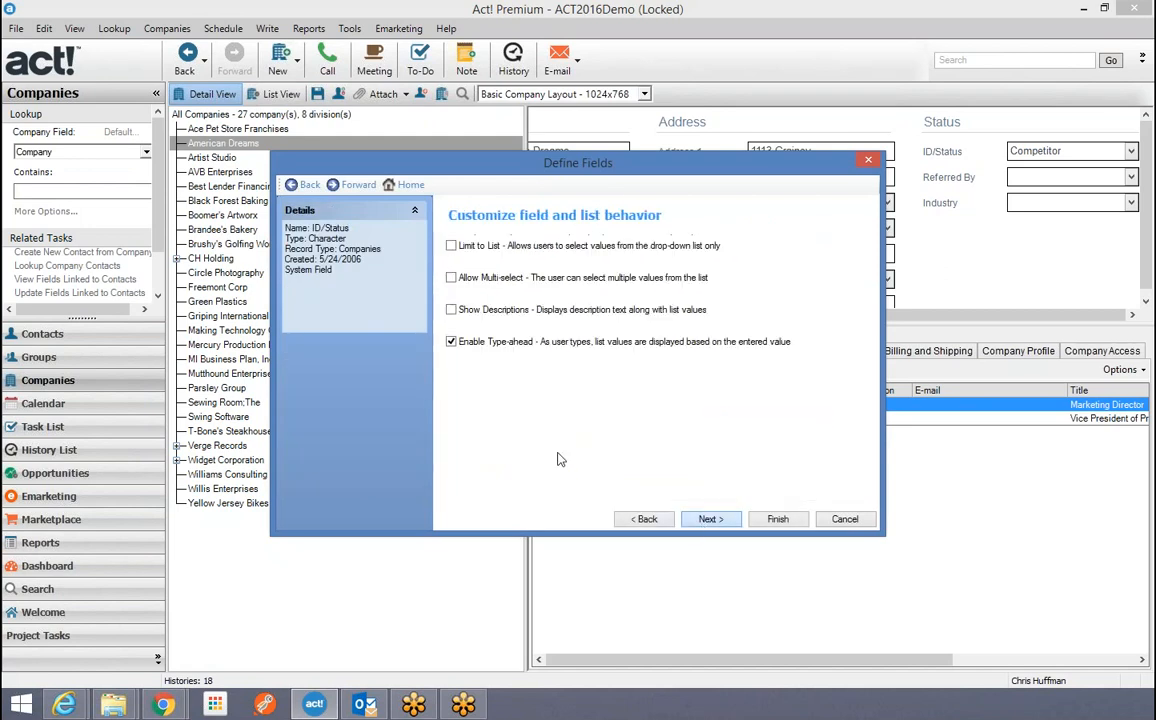
left_click(707, 520)
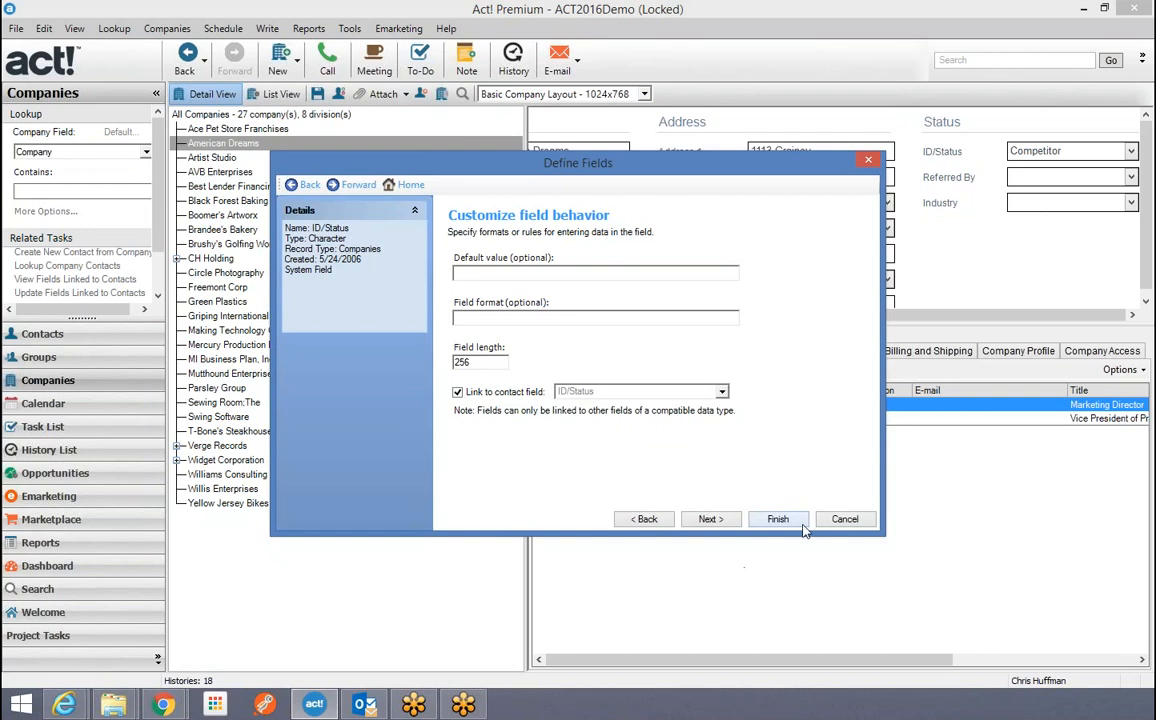
left_click(844, 519)
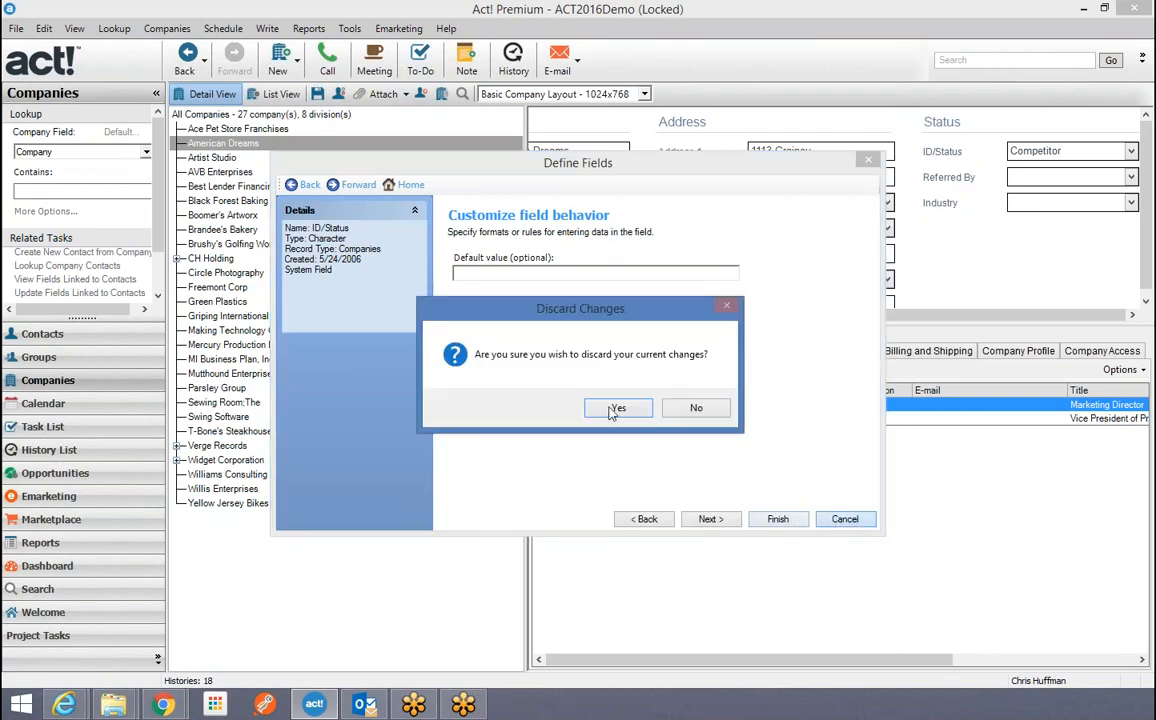
left_click(612, 409)
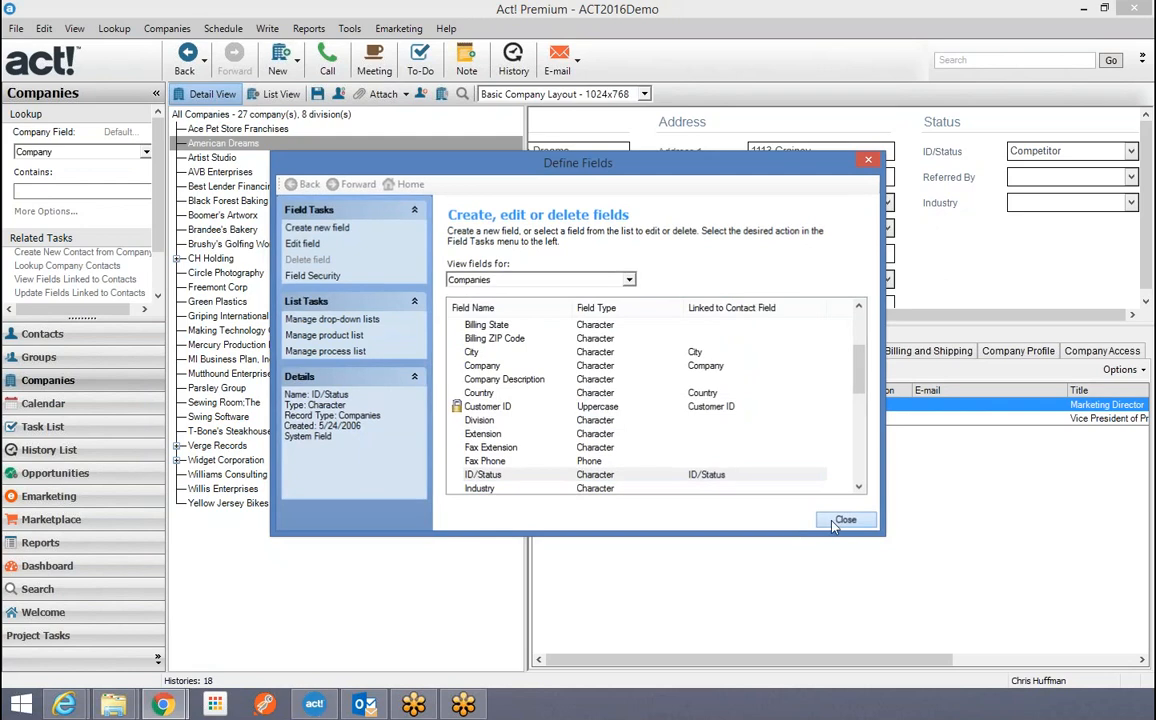
Change the marketing director contact's State from NY to PA and save it.
left_click(834, 523)
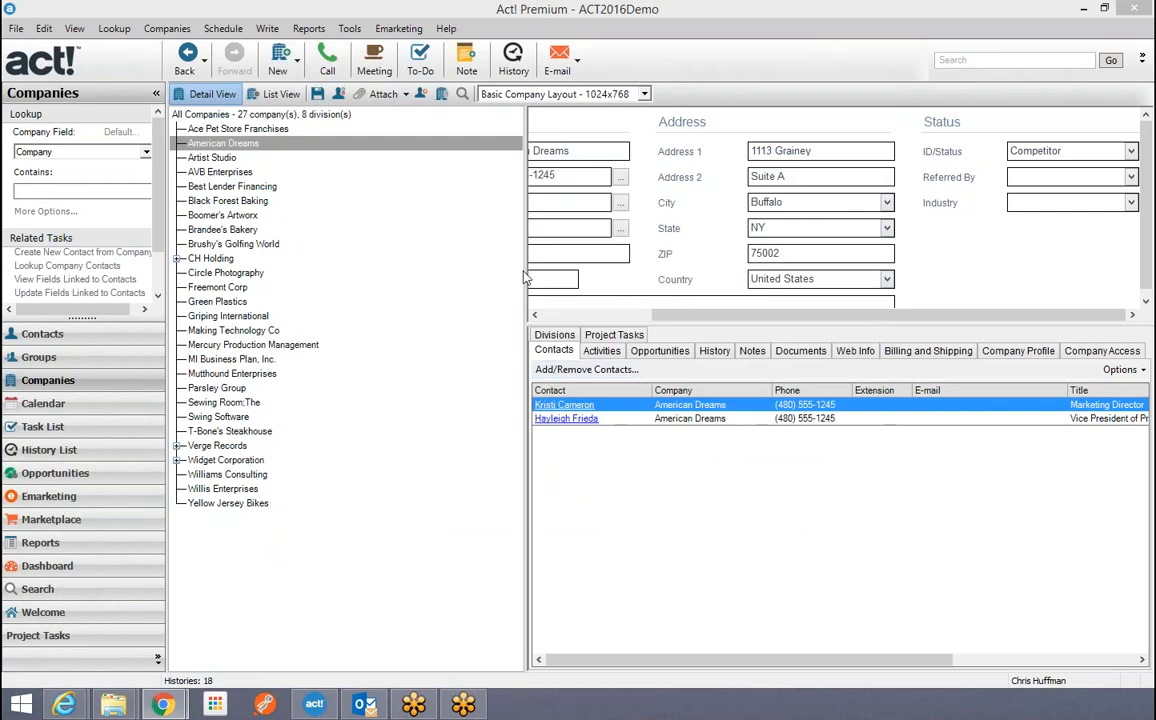
left_click_drag(525, 277, 438, 290)
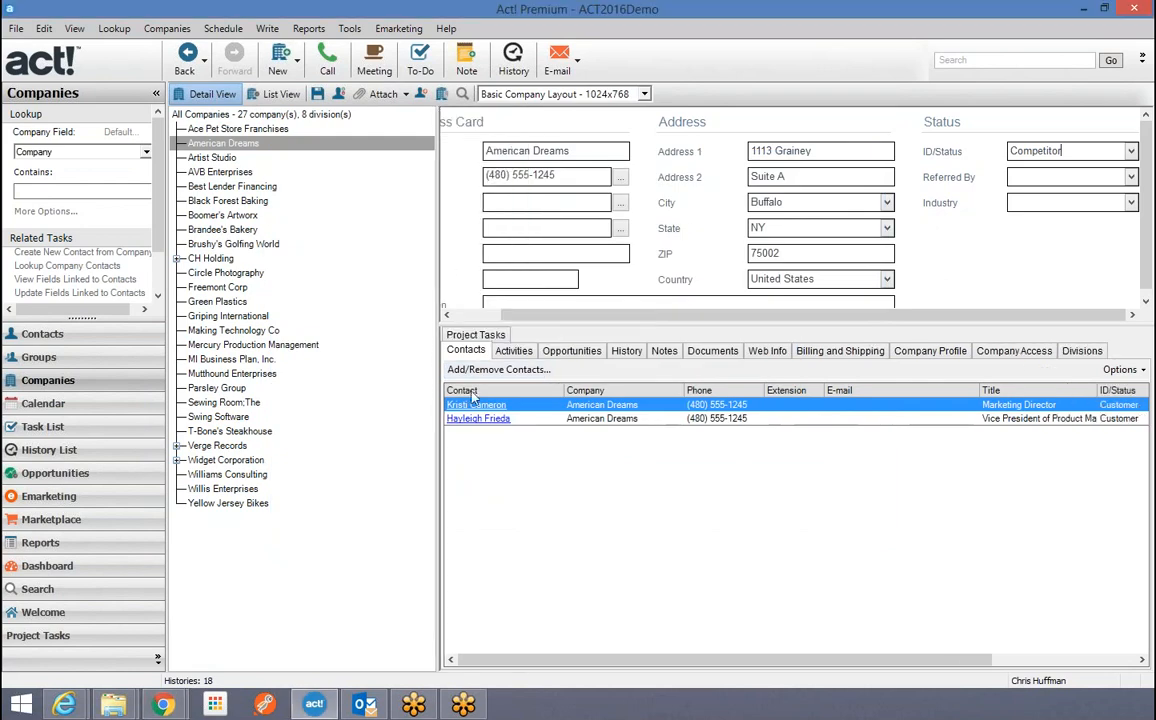
left_click(467, 411)
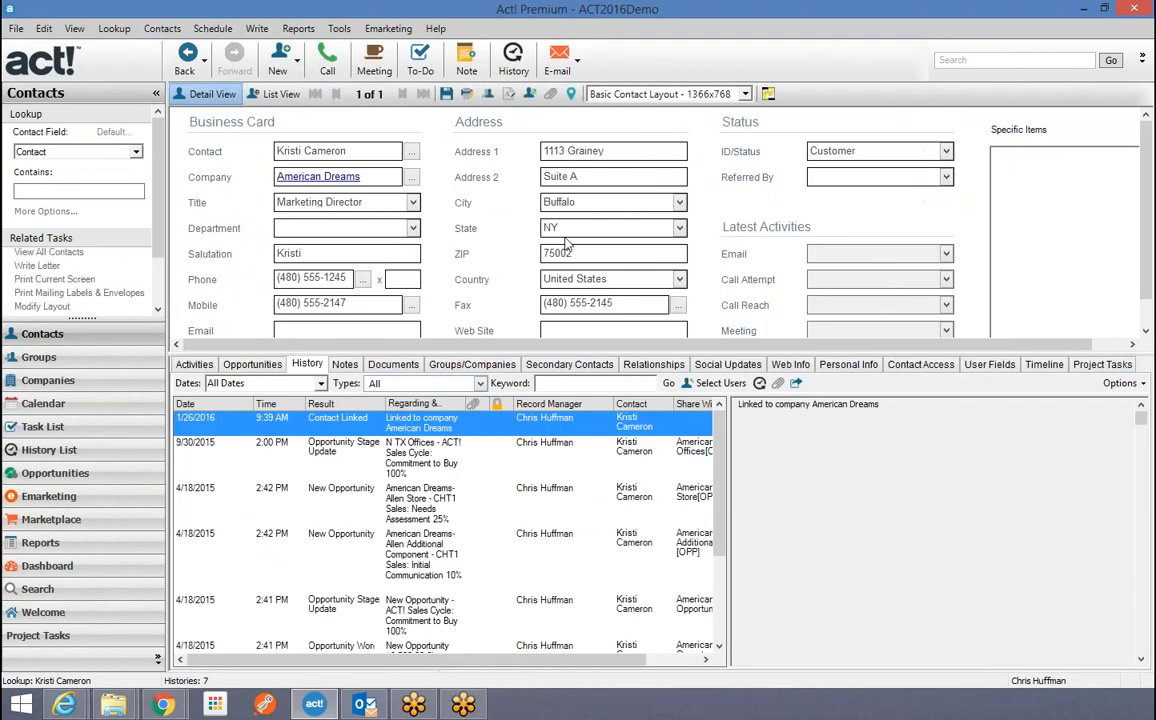
left_click_drag(570, 229, 339, 232)
type("PA")
left_click(447, 93)
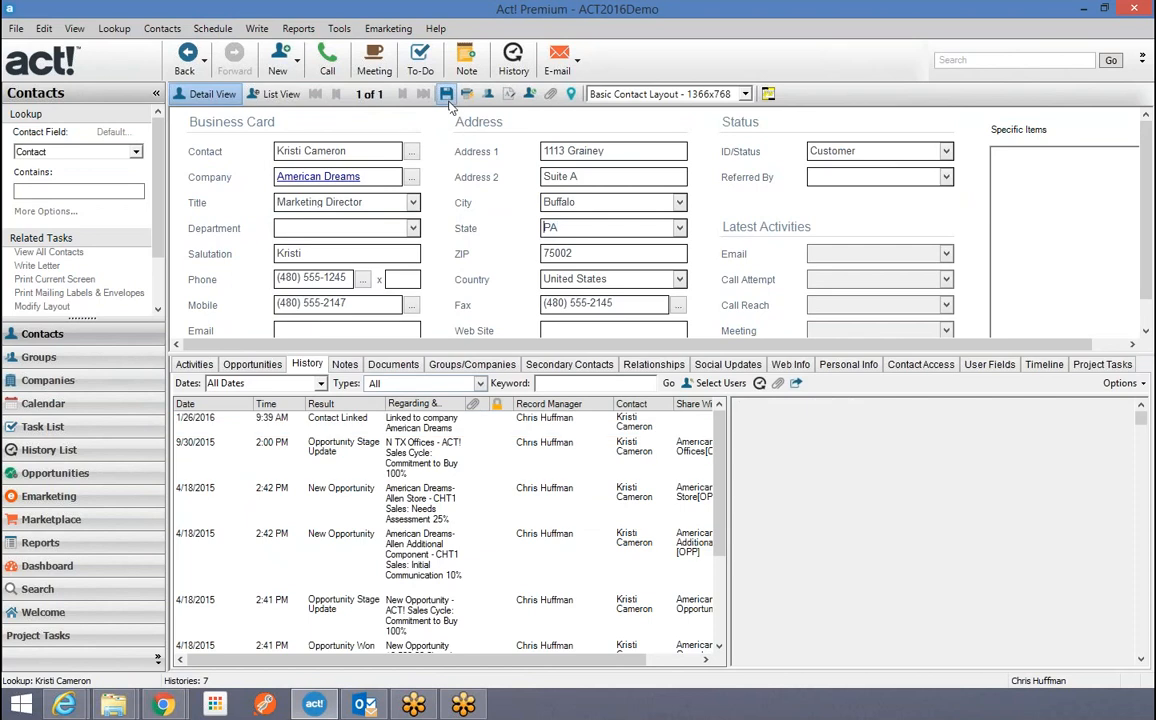
left_click(305, 176)
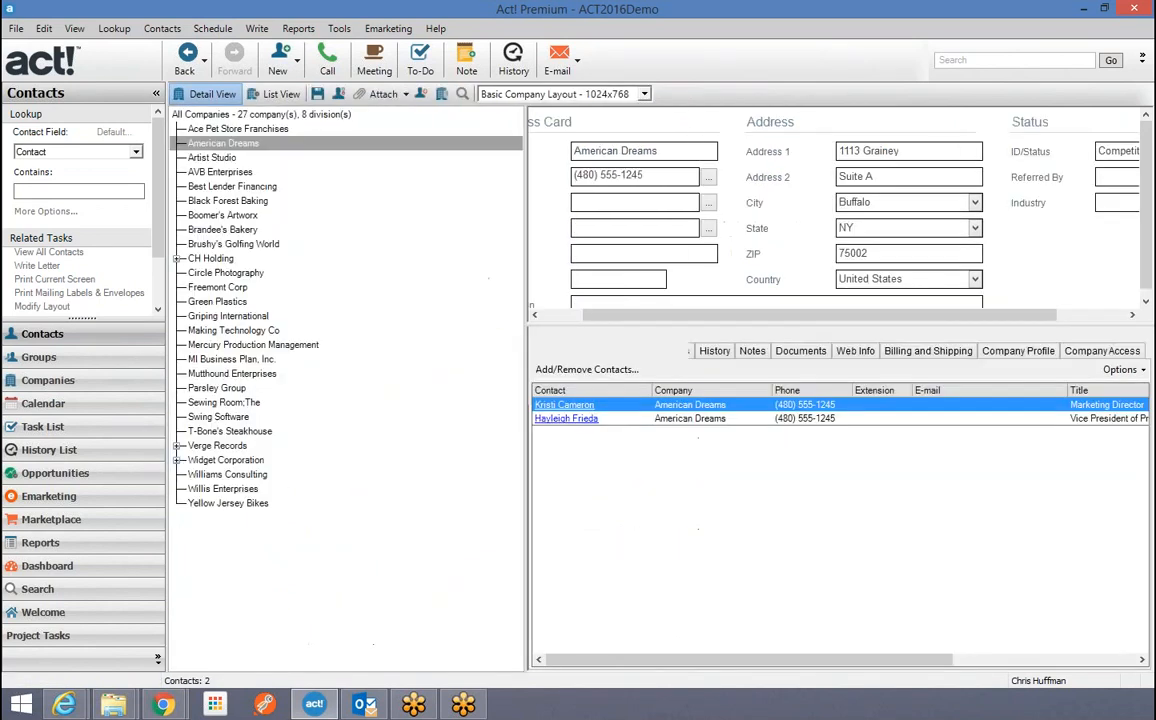
Replace the company State NY with PA, save, and carry it over to linked contacts.
double_click(848, 228)
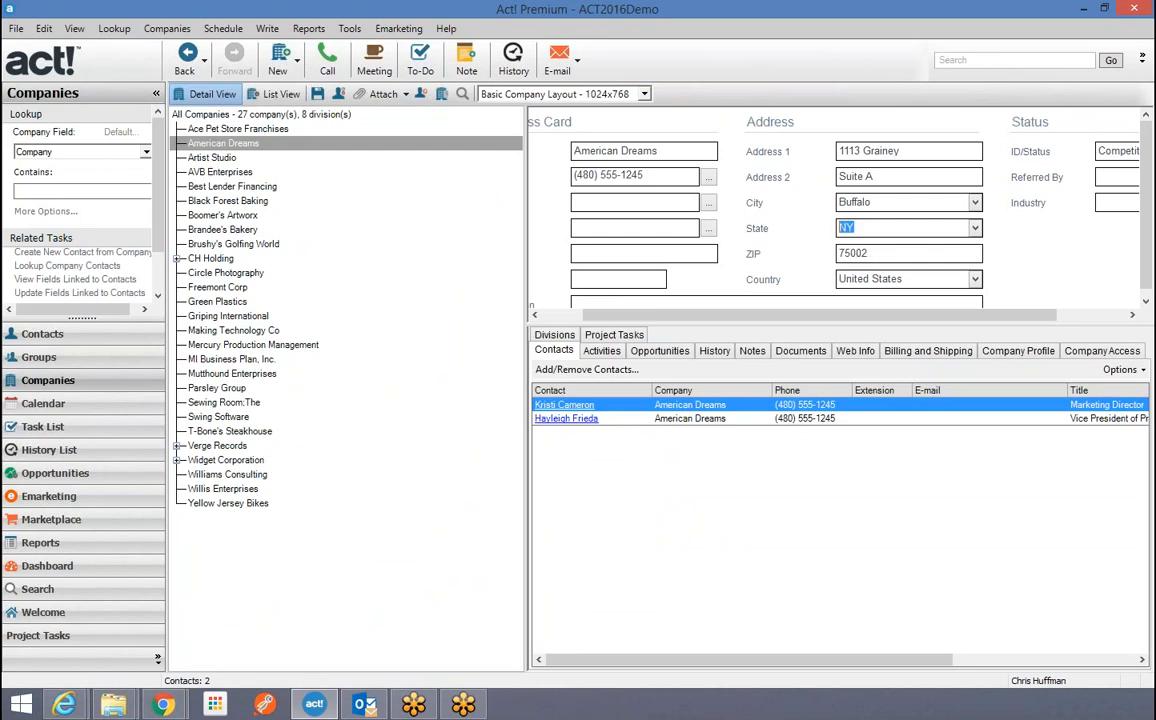
type("PA")
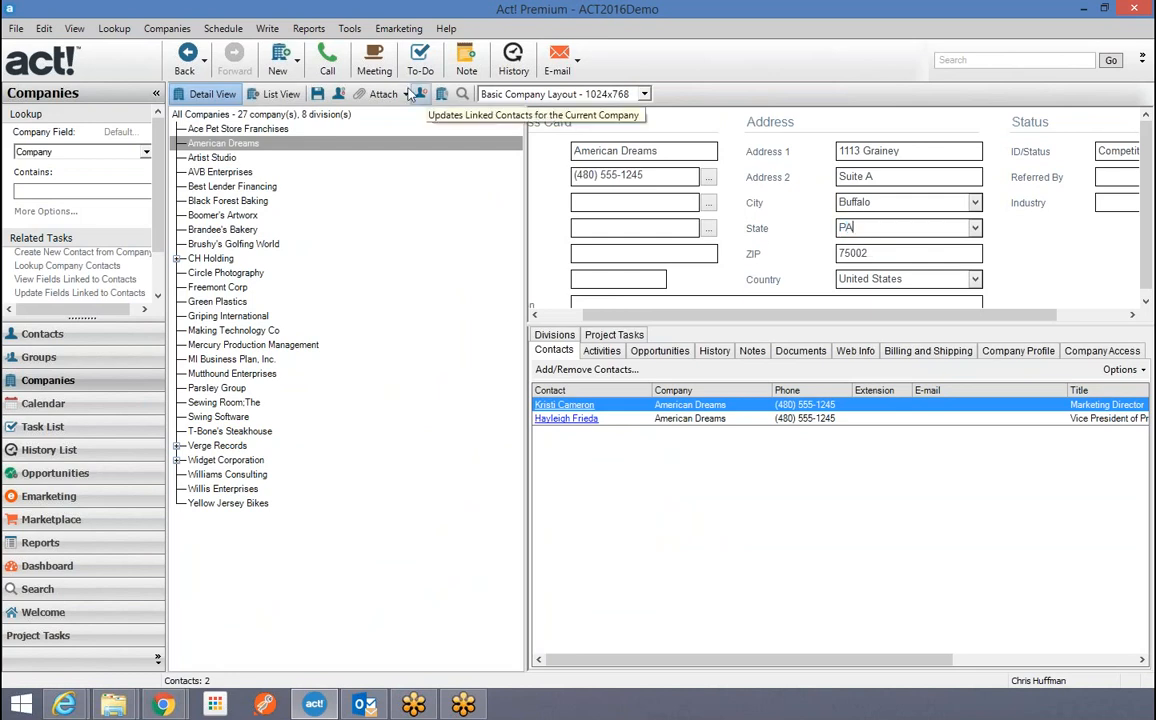
left_click(319, 94)
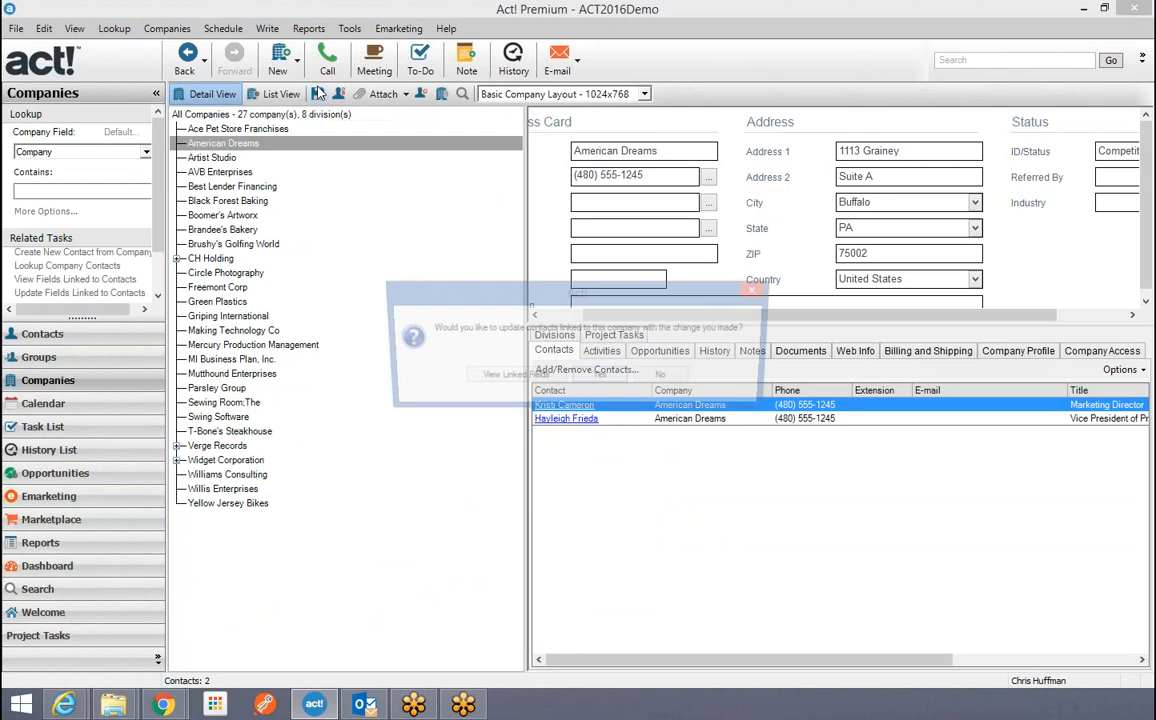
left_click(601, 378)
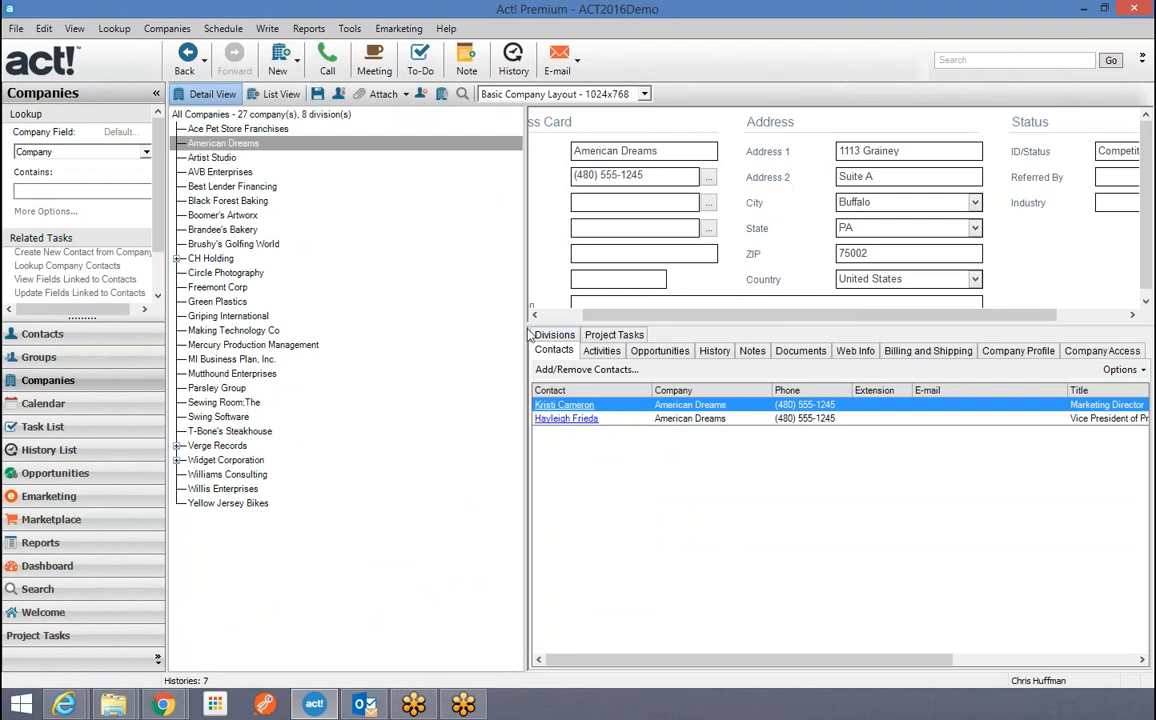
Switch to the marketing director's contact record and review the twelve company-to-contact linked fields.
left_click_drag(520, 306, 398, 334)
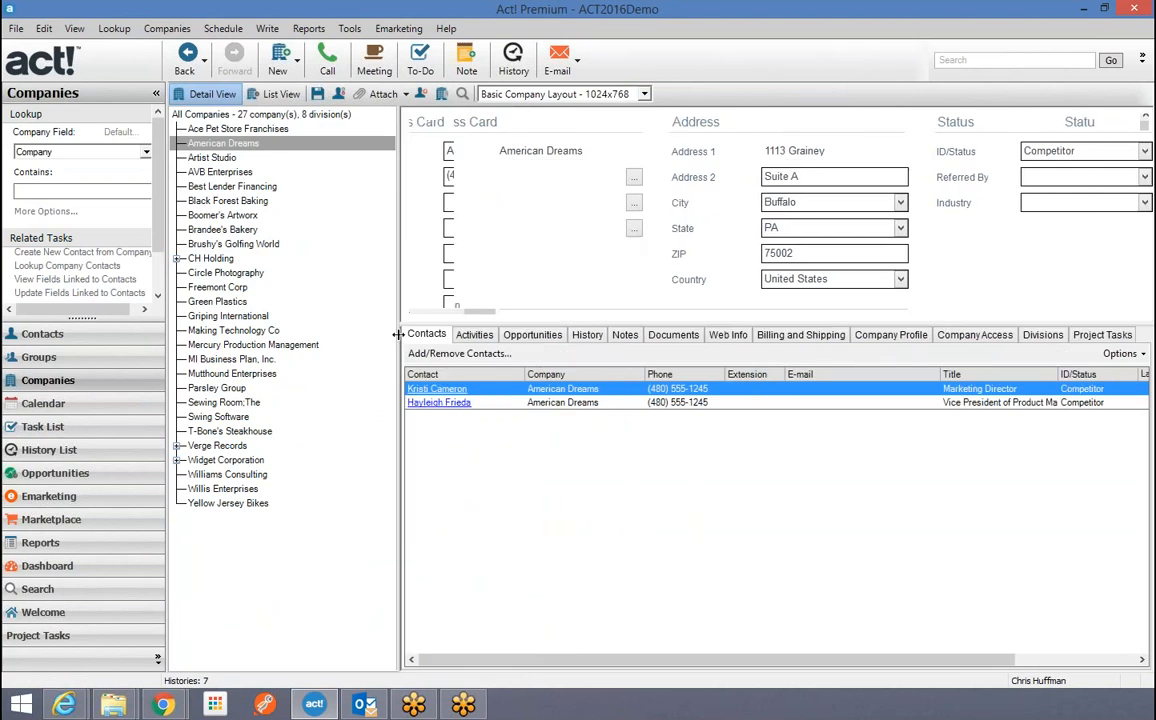
left_click(166, 30)
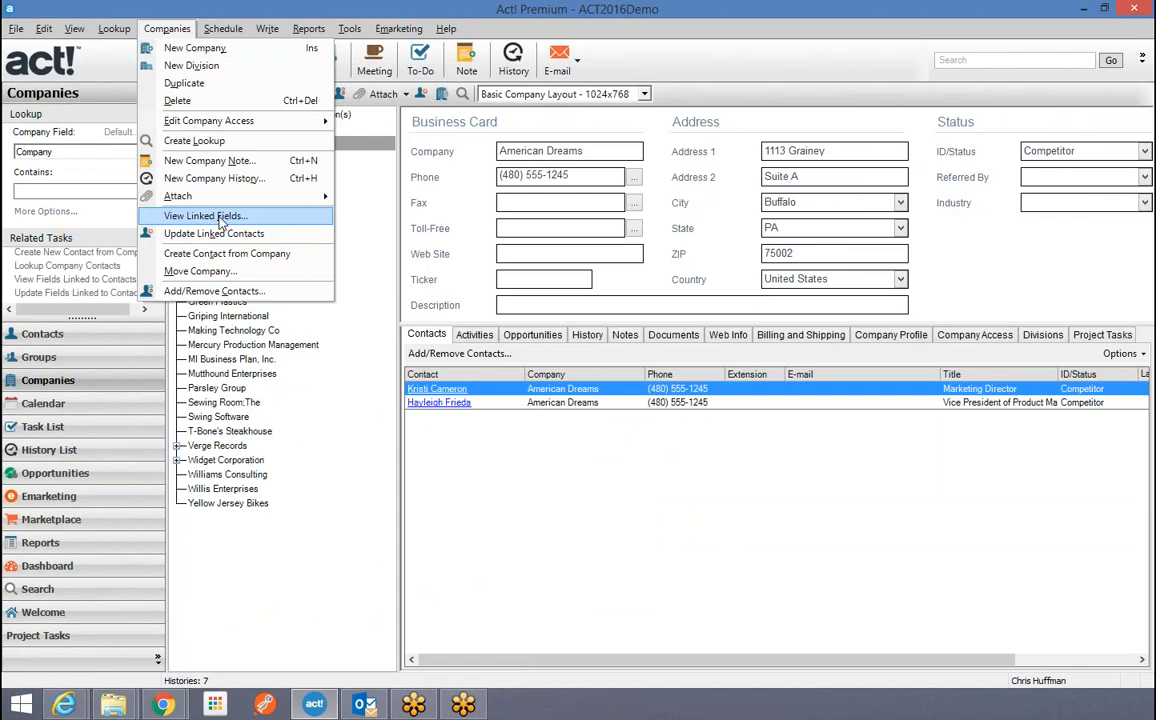
left_click(58, 337)
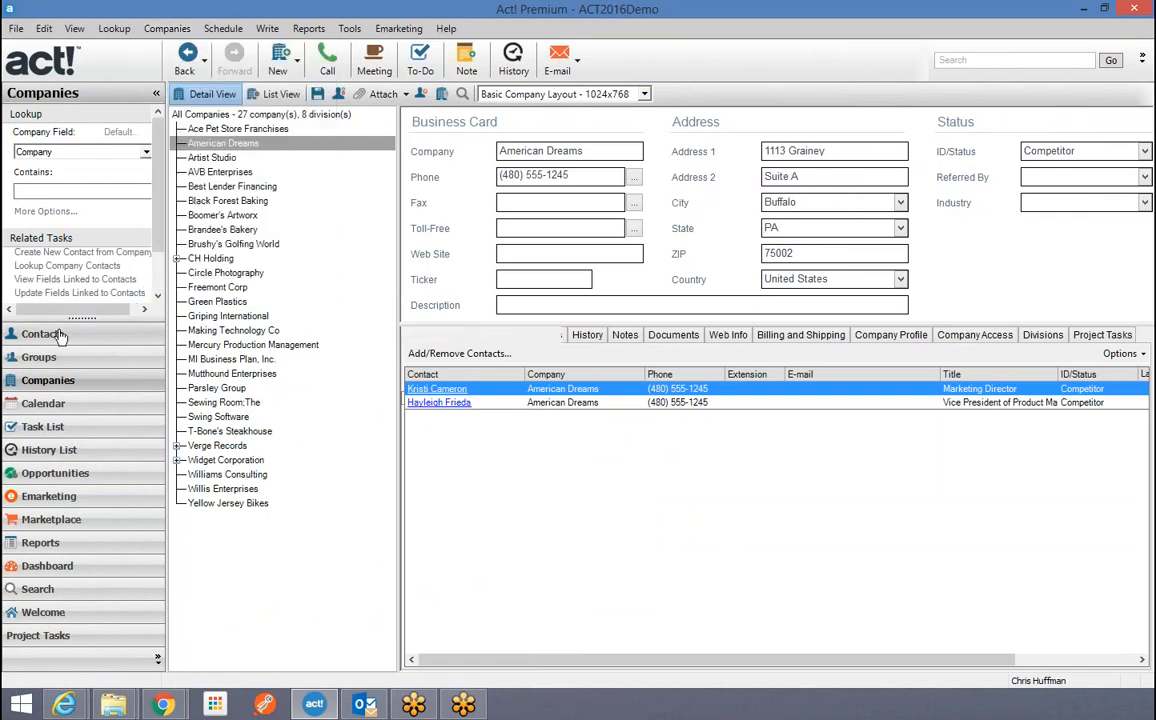
left_click(152, 30)
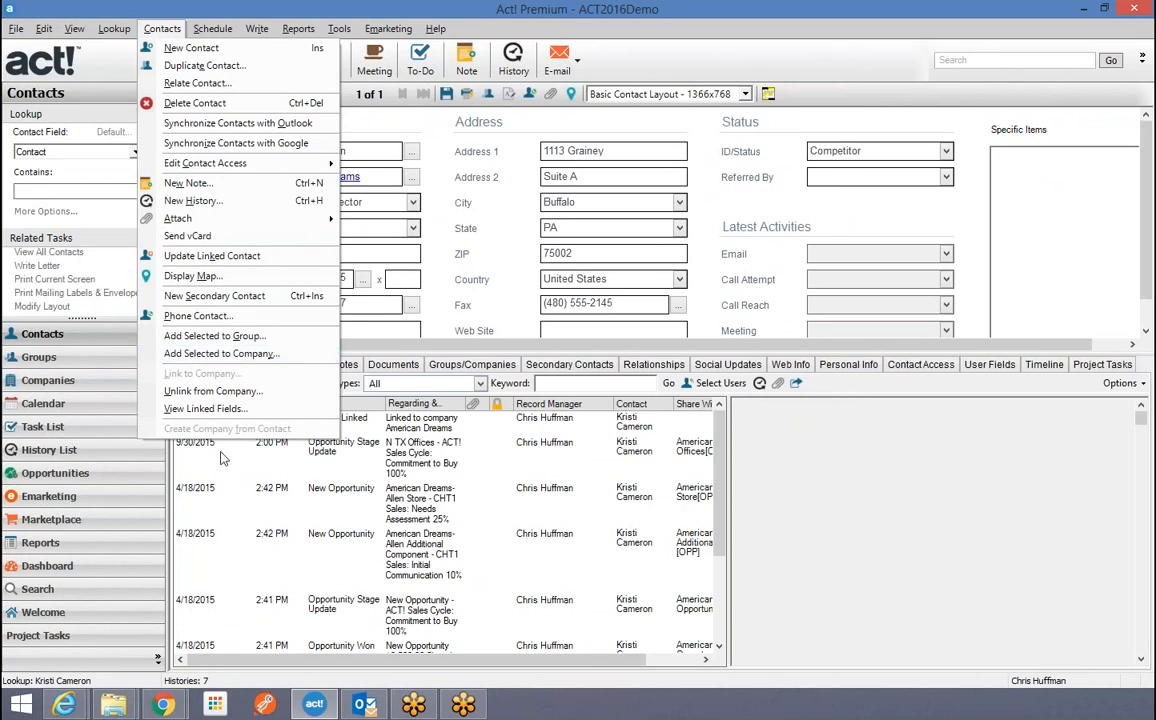
left_click(193, 409)
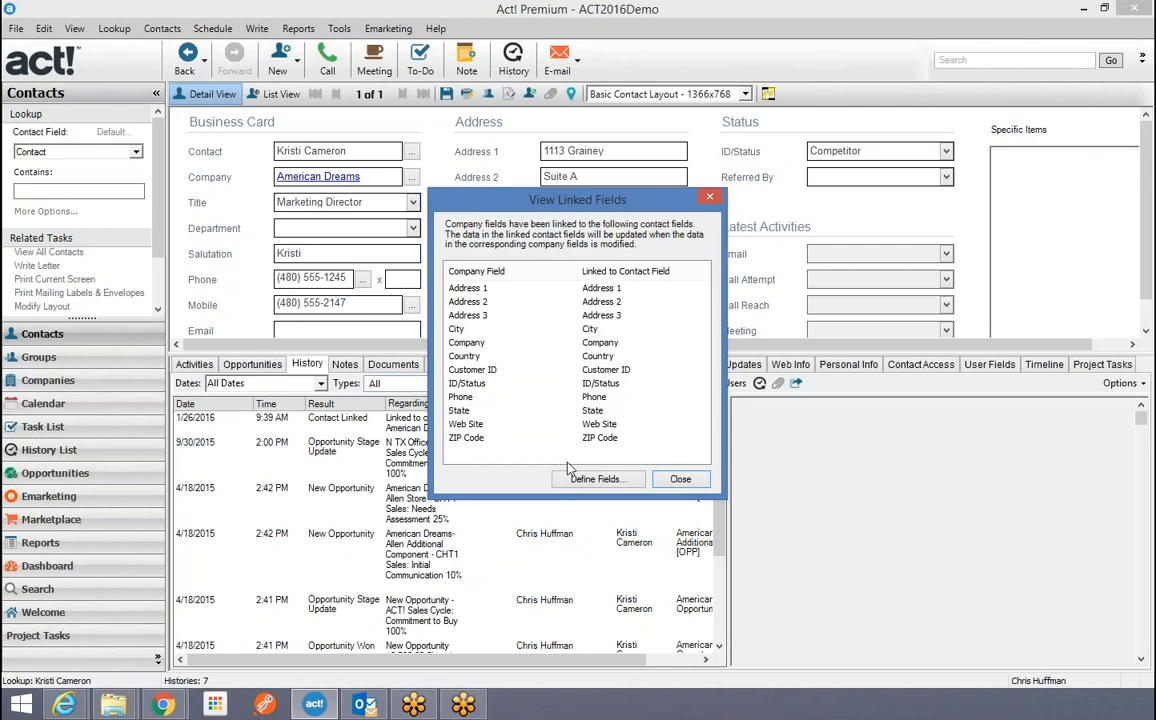
left_click(680, 479)
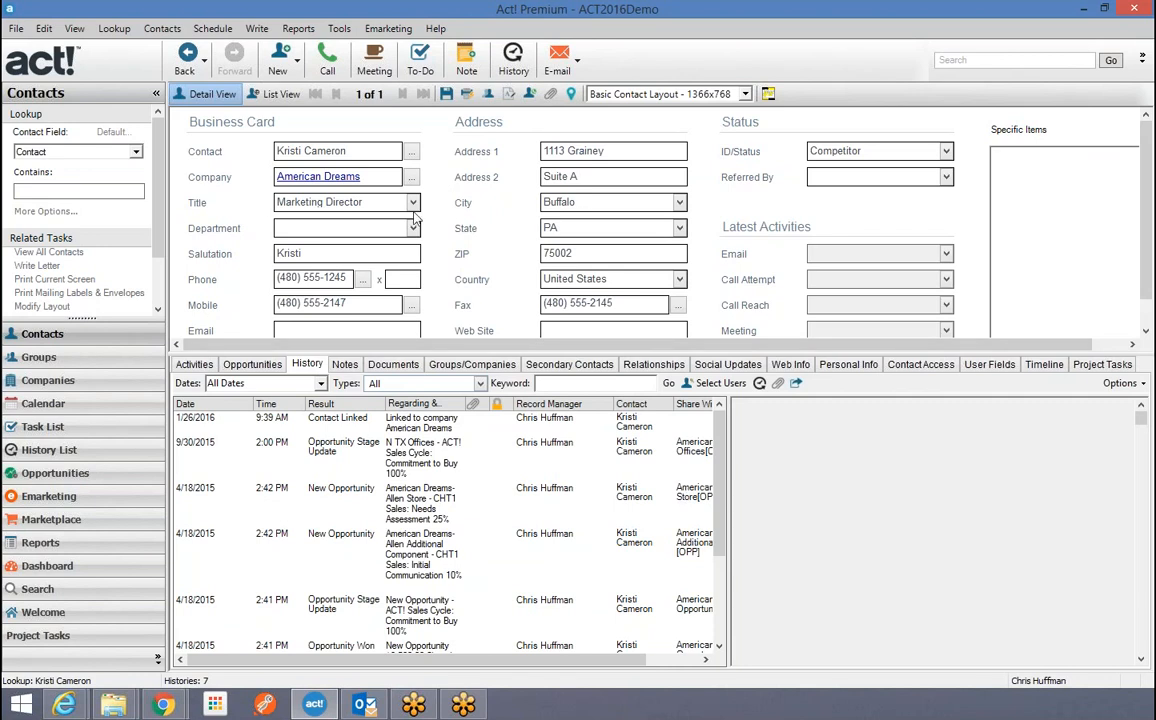
Look up all 209 contacts in list view and open the Washington DC Speaker of the House.
left_click(281, 94)
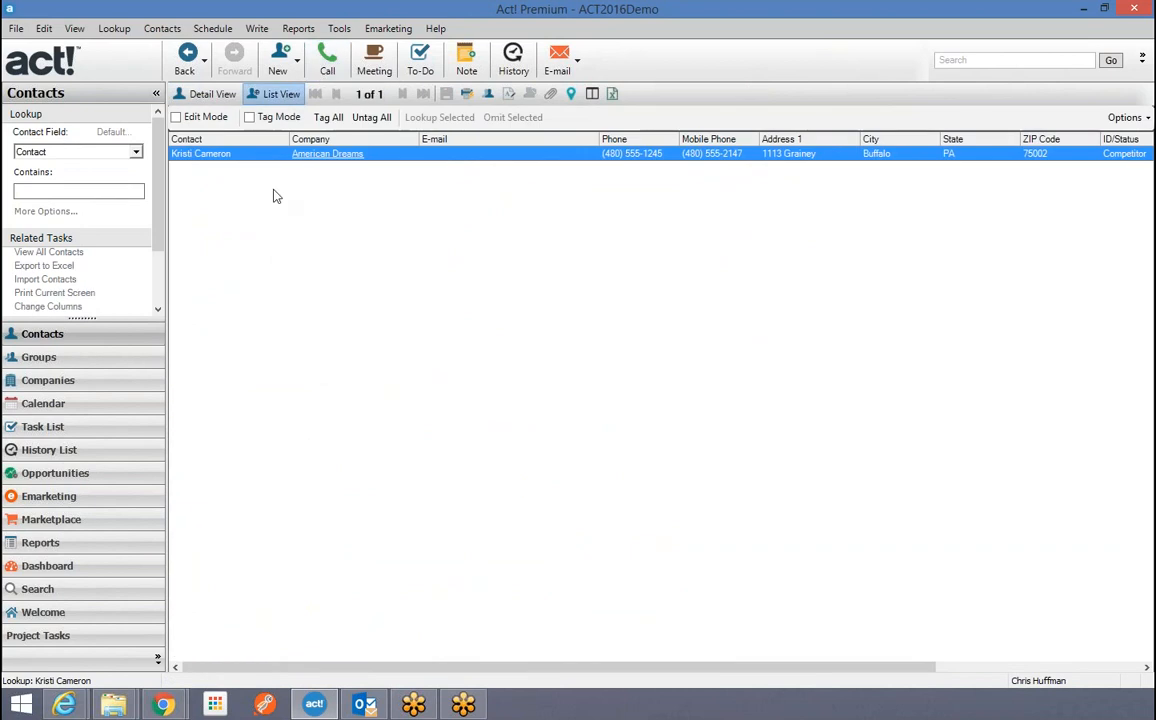
left_click(114, 29)
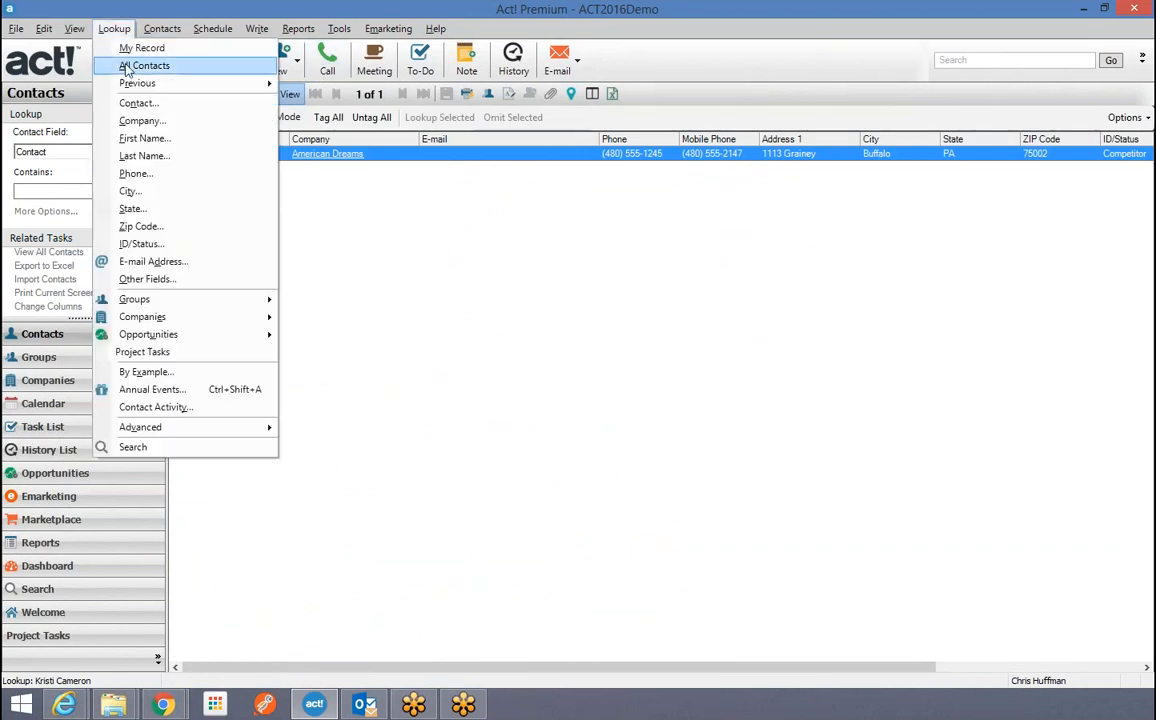
left_click(127, 67)
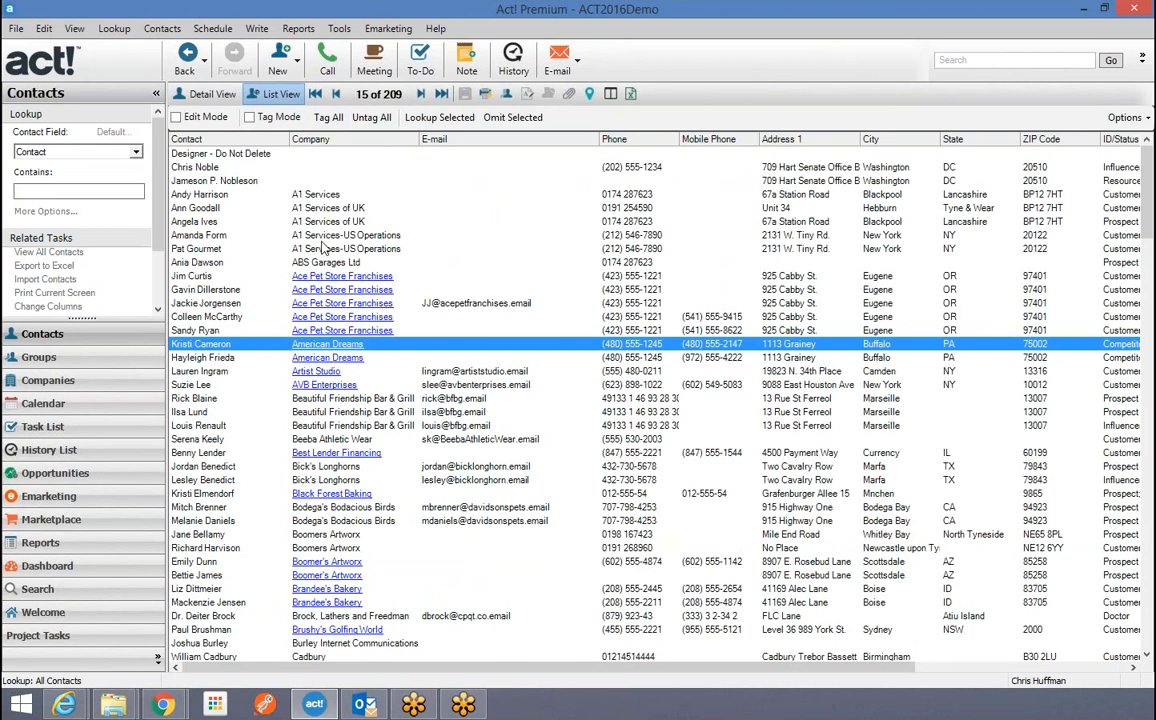
left_click(218, 169)
double_click(218, 169)
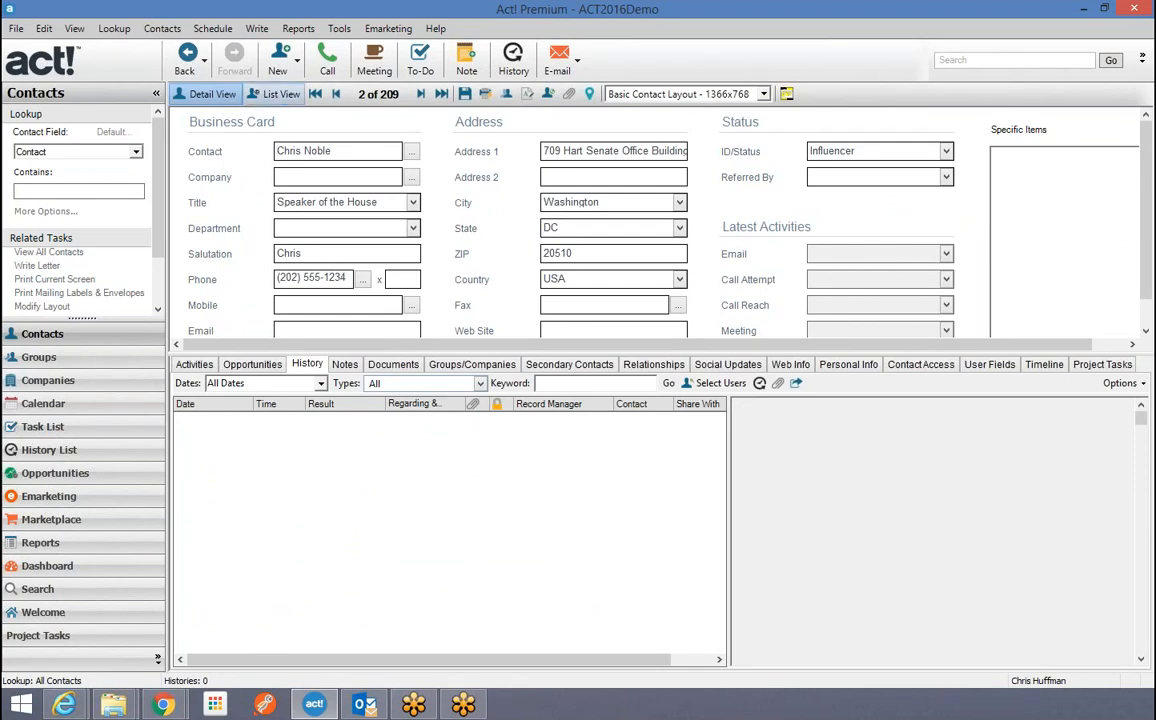
Add this contact to the American Dreams and Brandee's Bakery companies.
left_click(165, 28)
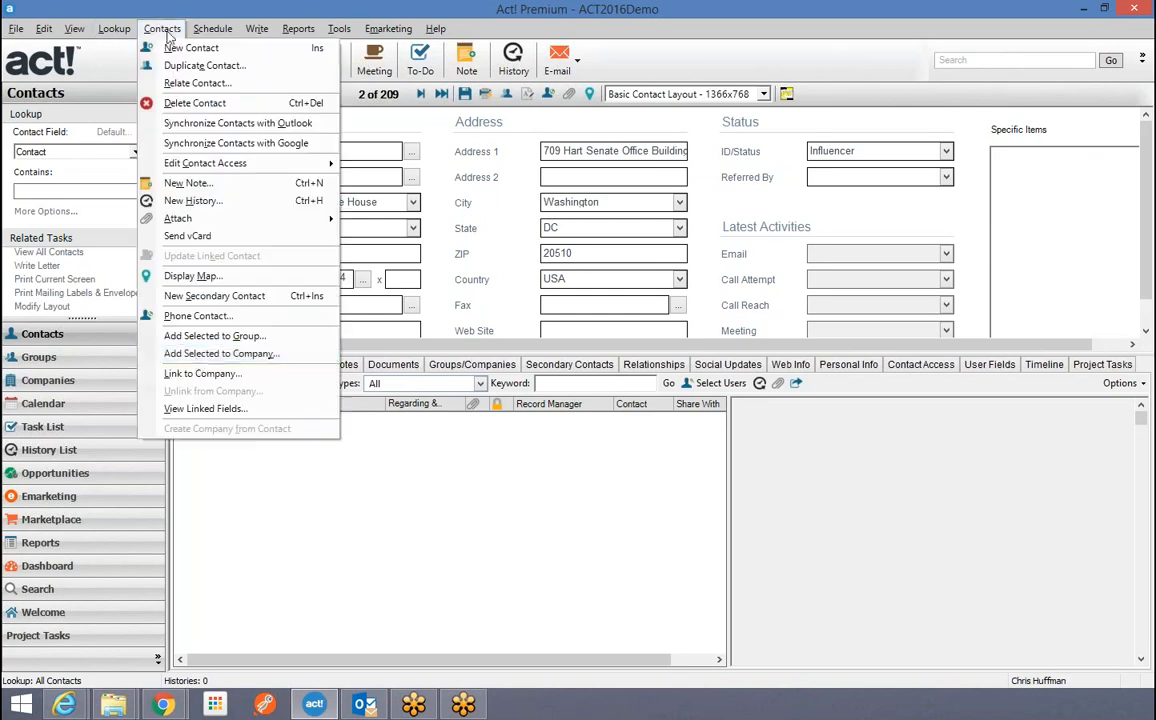
left_click(229, 362)
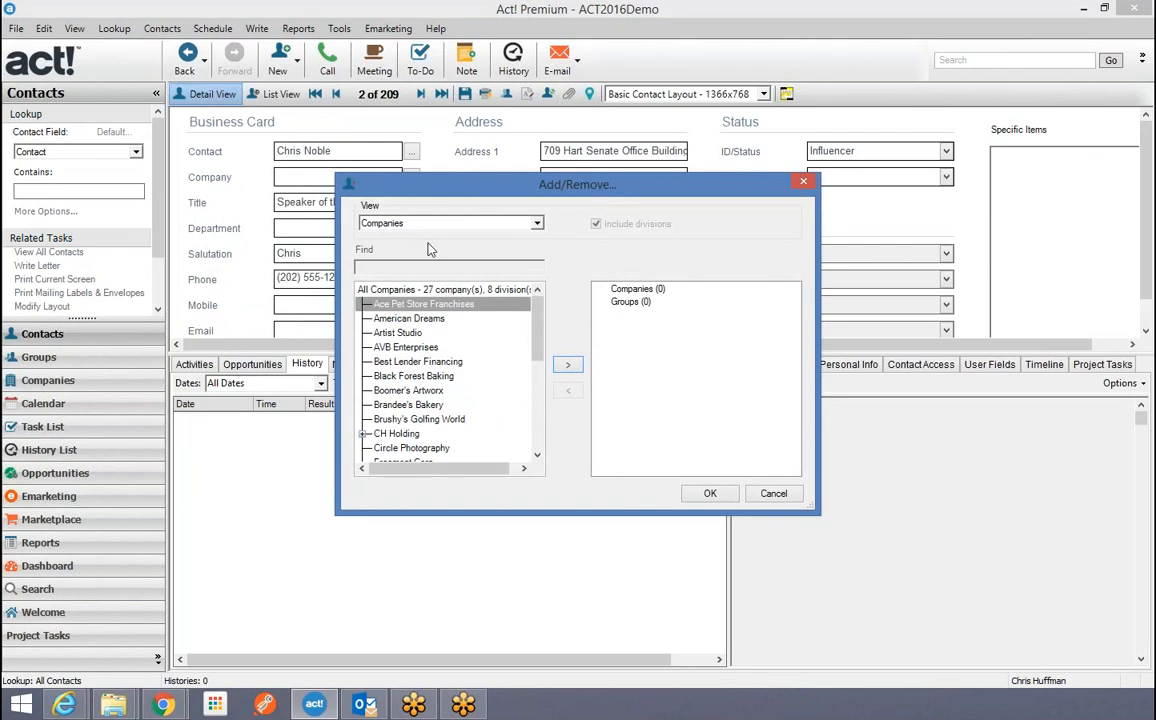
left_click(412, 318)
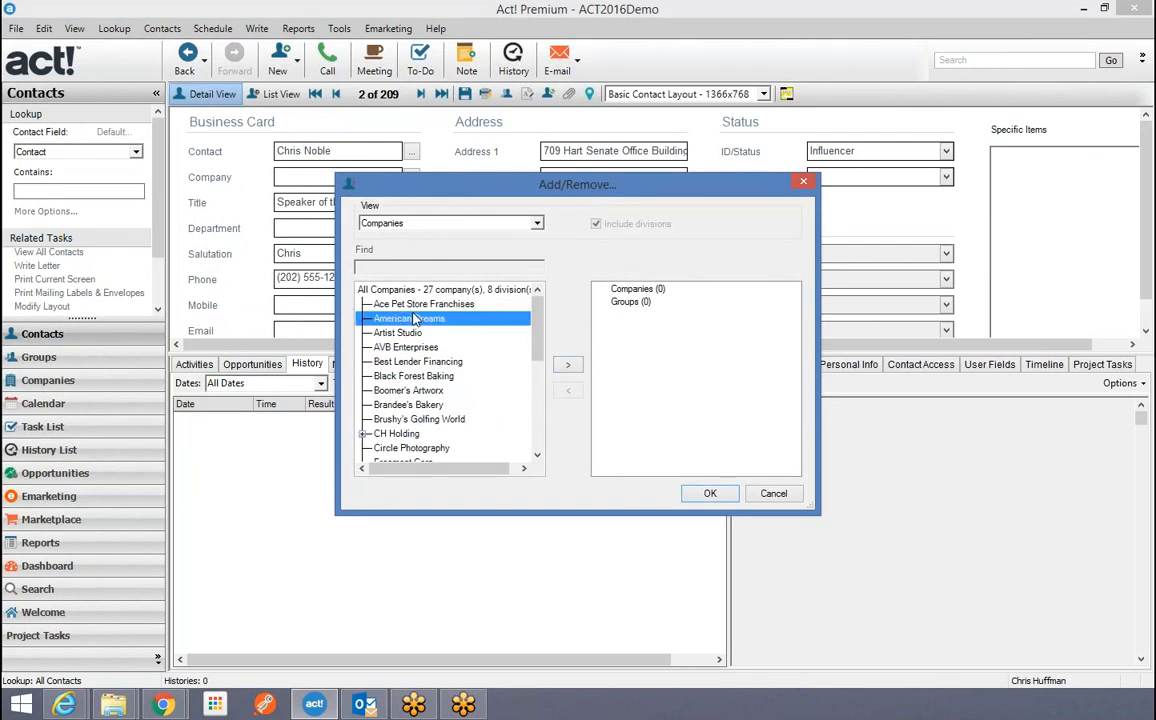
left_click(567, 364)
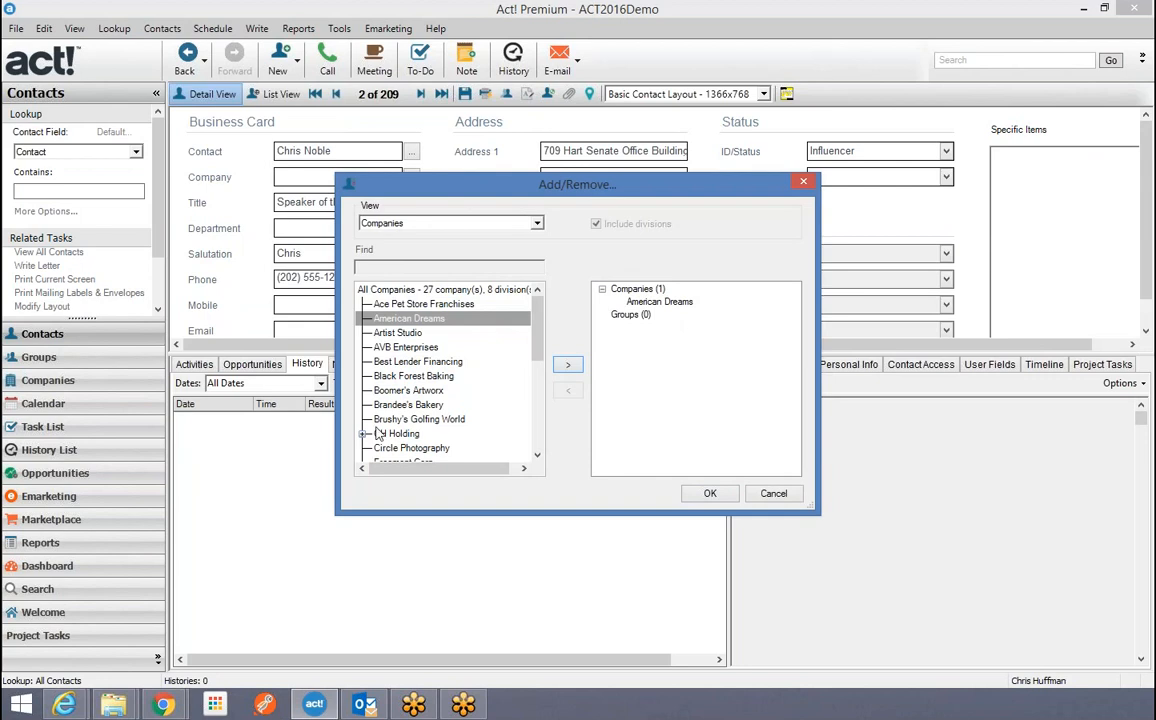
left_click(400, 405)
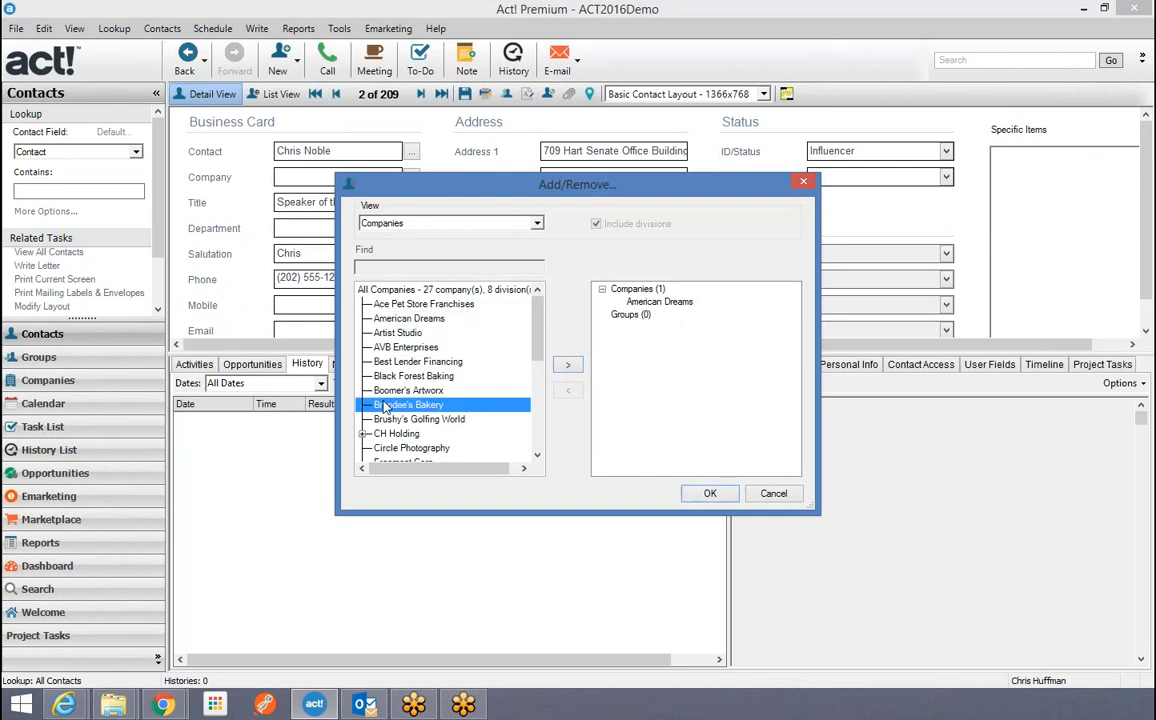
left_click(567, 364)
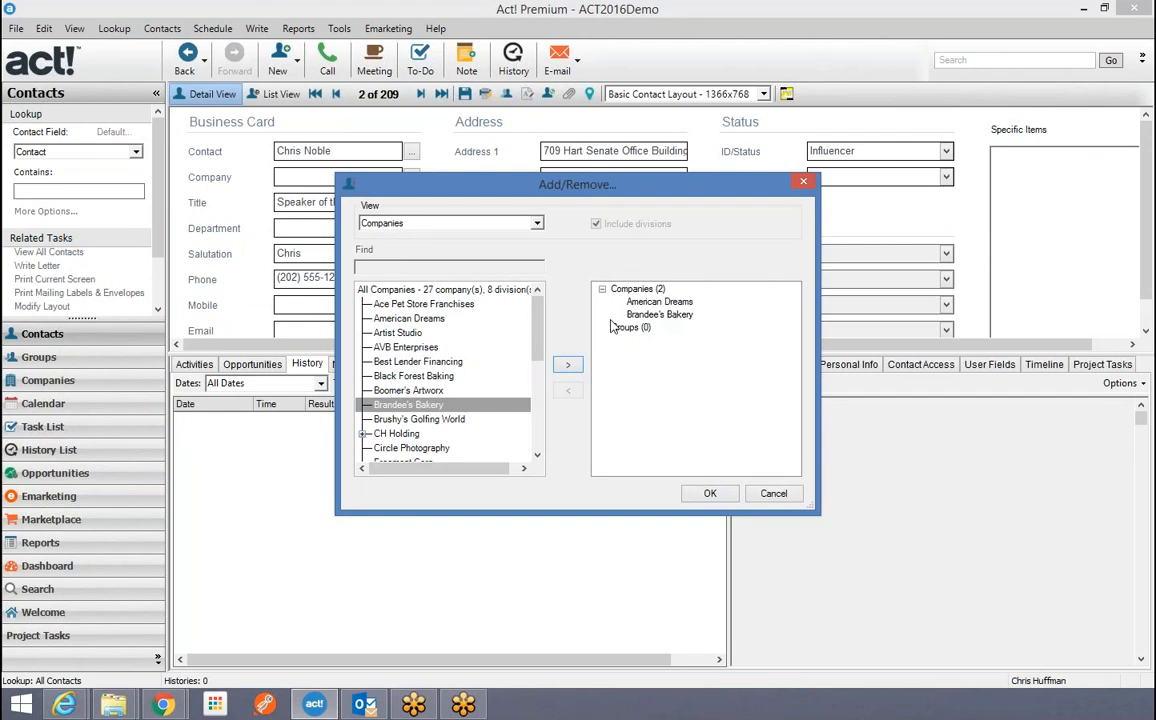
left_click(706, 494)
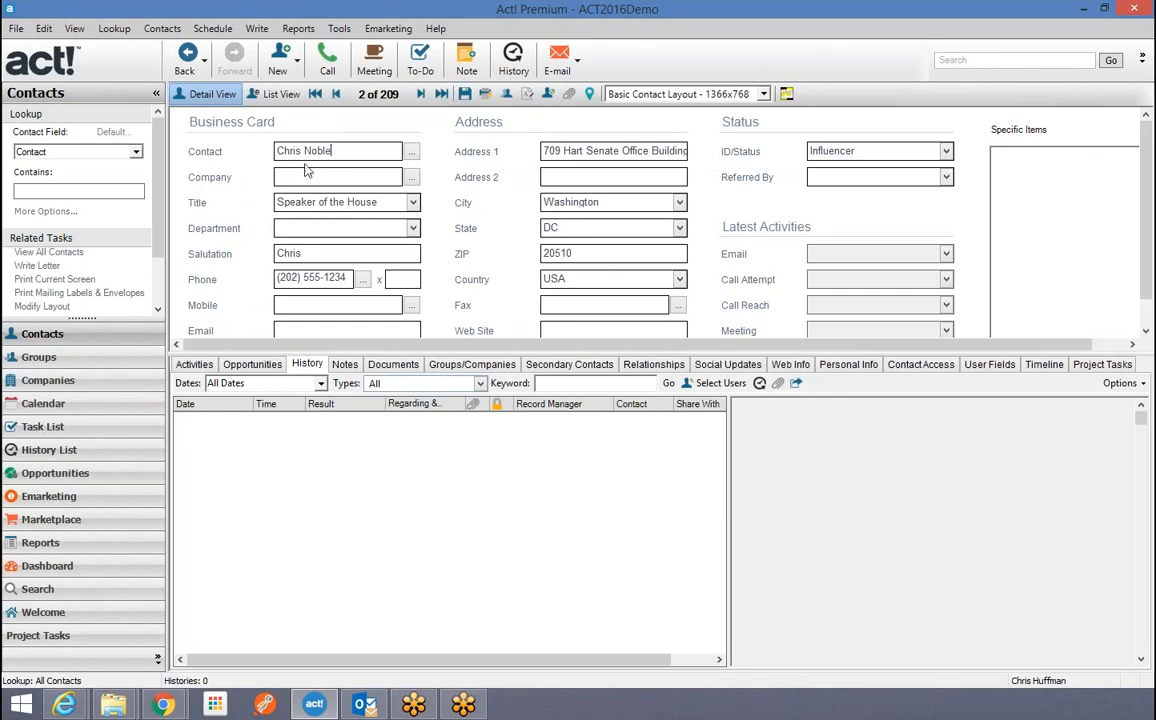
Look through the Contacts and Schedule menus, then return to the American Dreams company record.
left_click(45, 380)
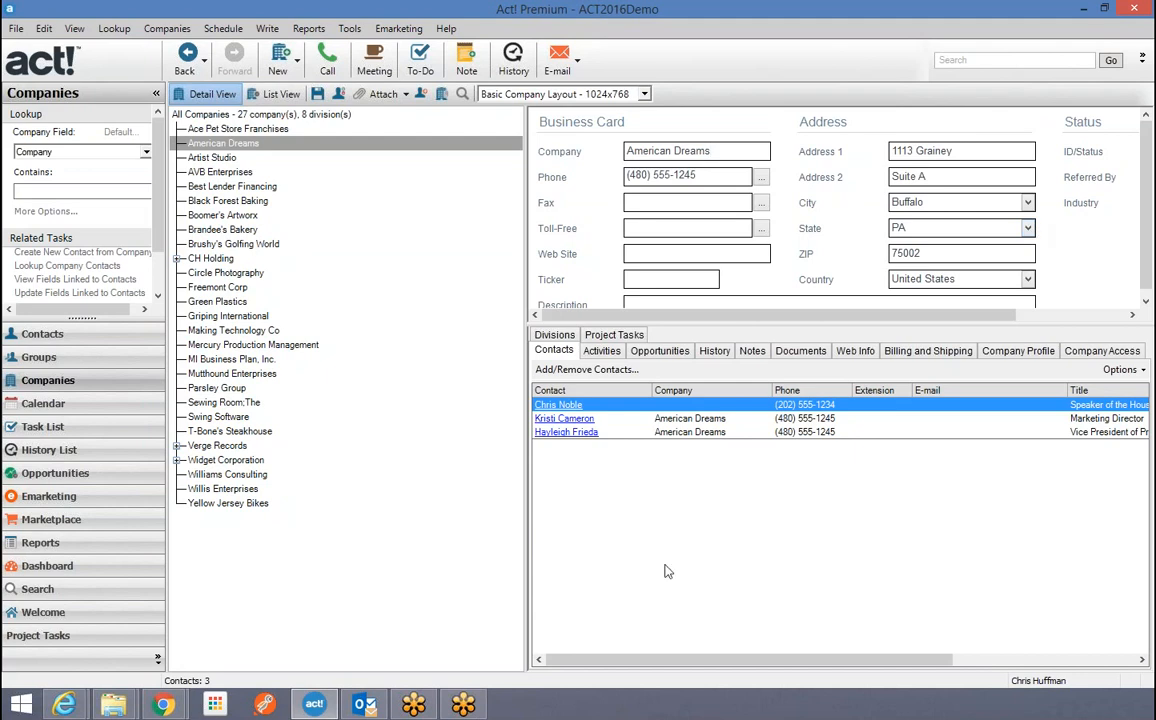
left_click(52, 336)
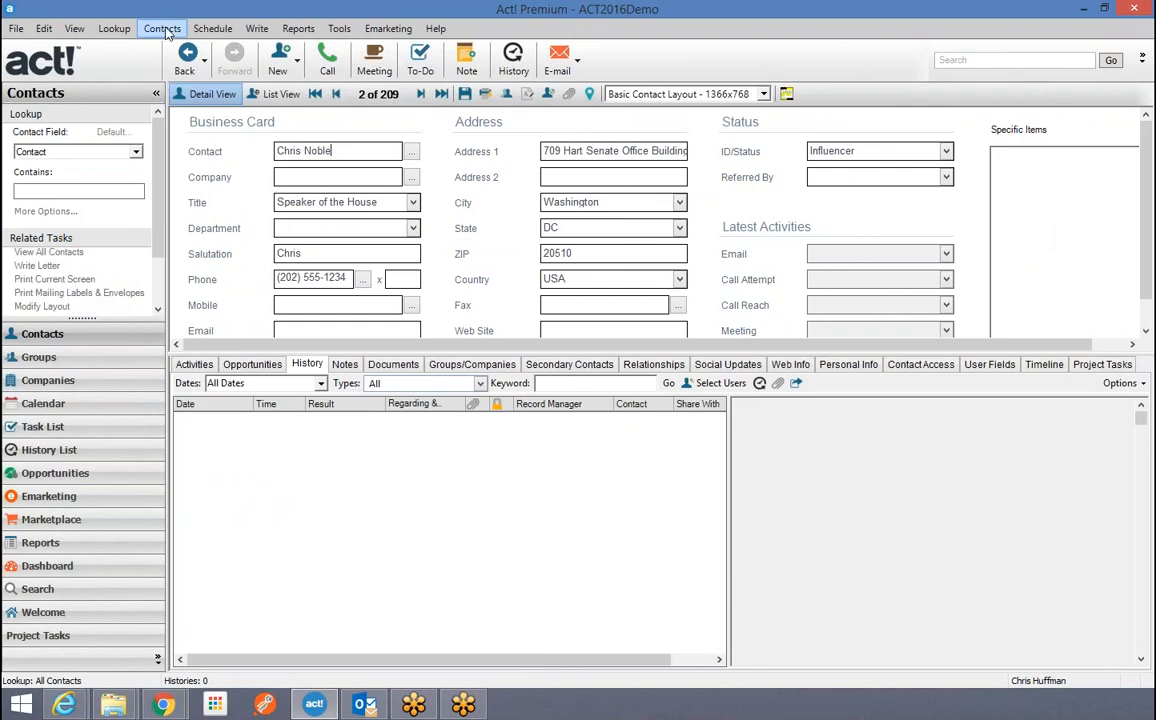
left_click(163, 29)
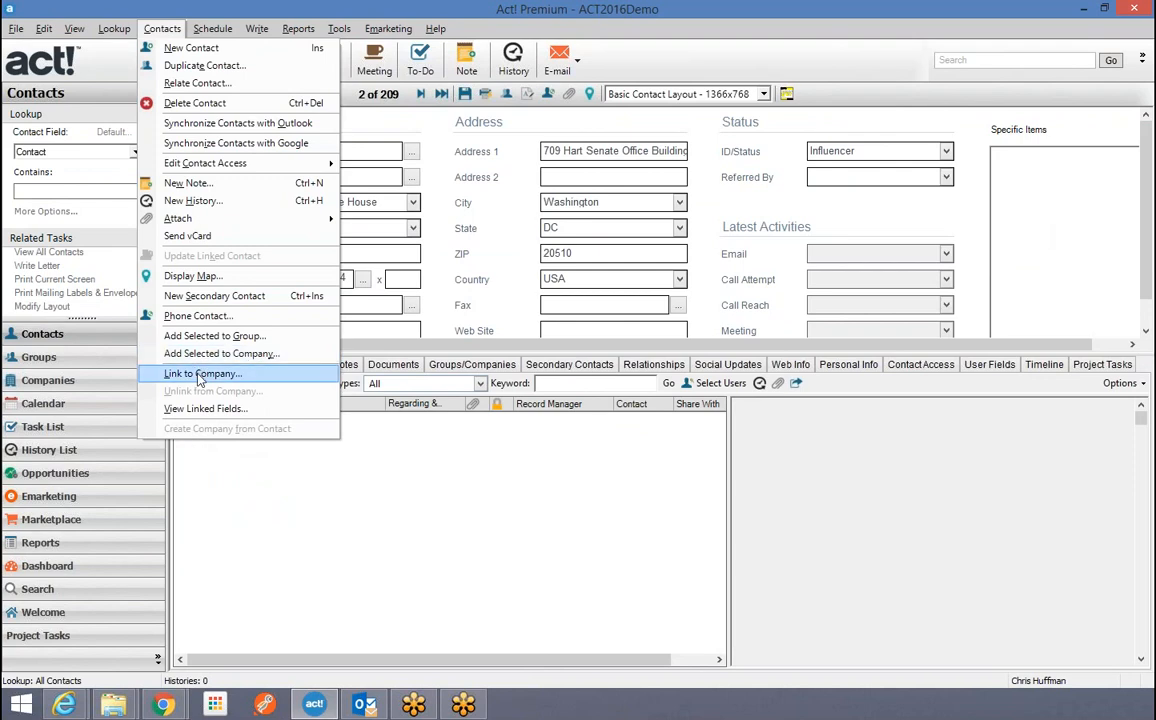
mouse_move(213, 28)
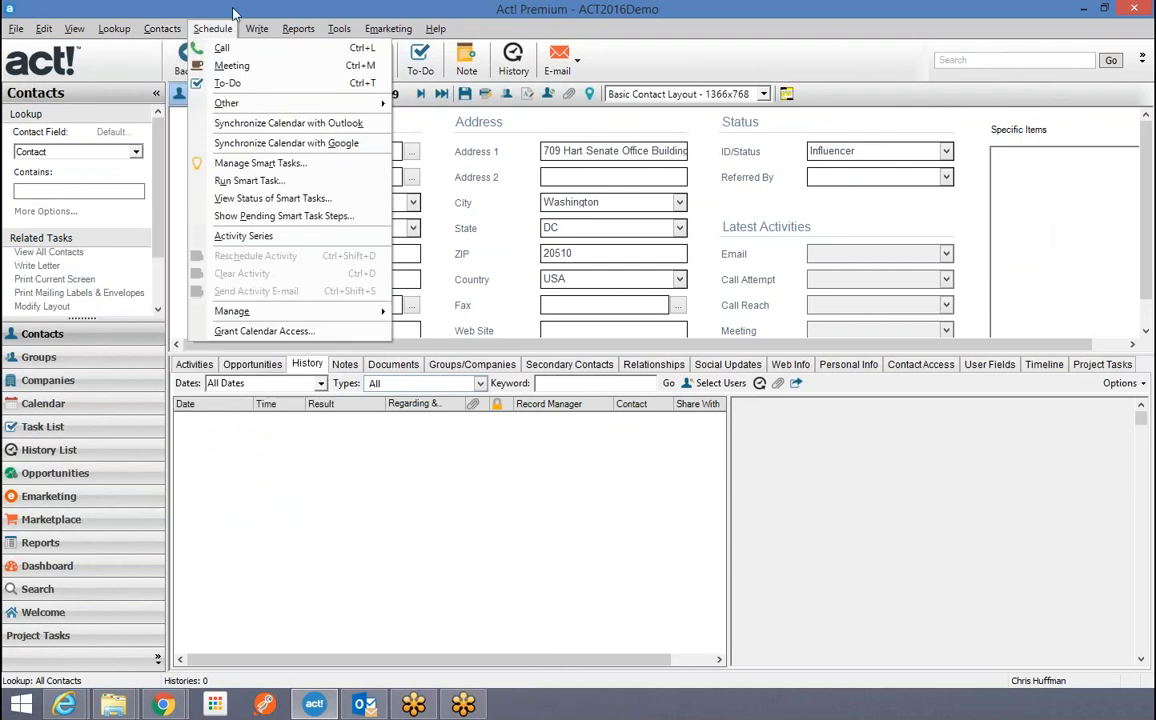
left_click(233, 13)
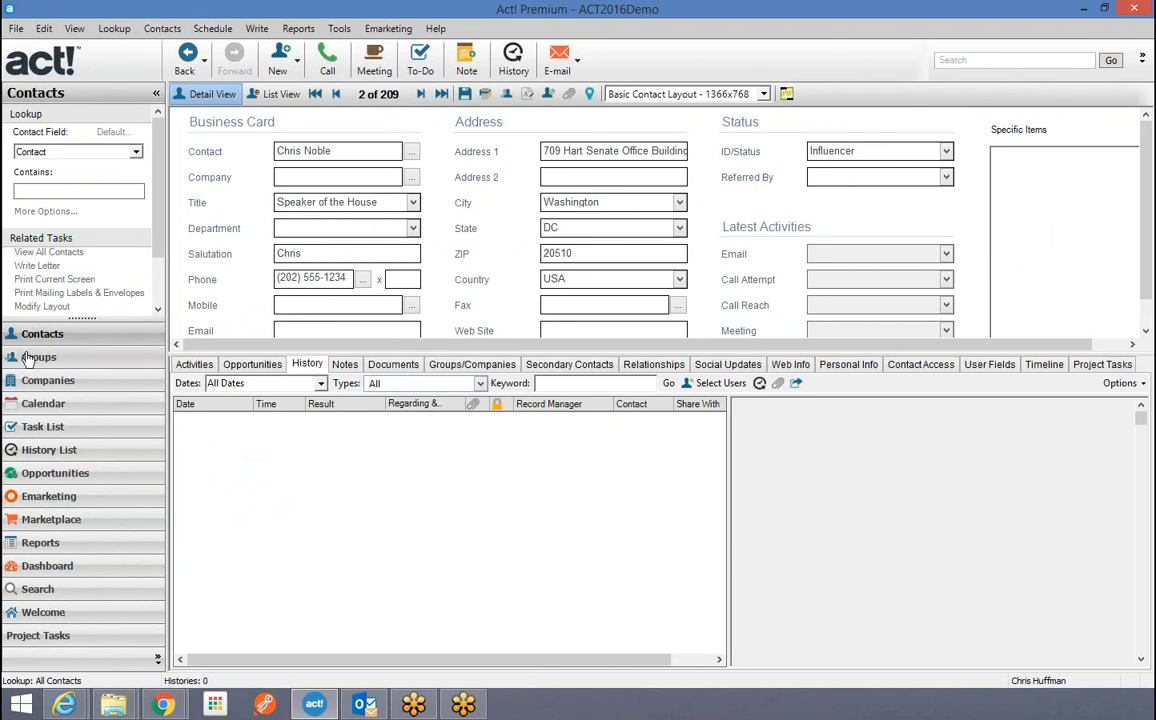
left_click(48, 380)
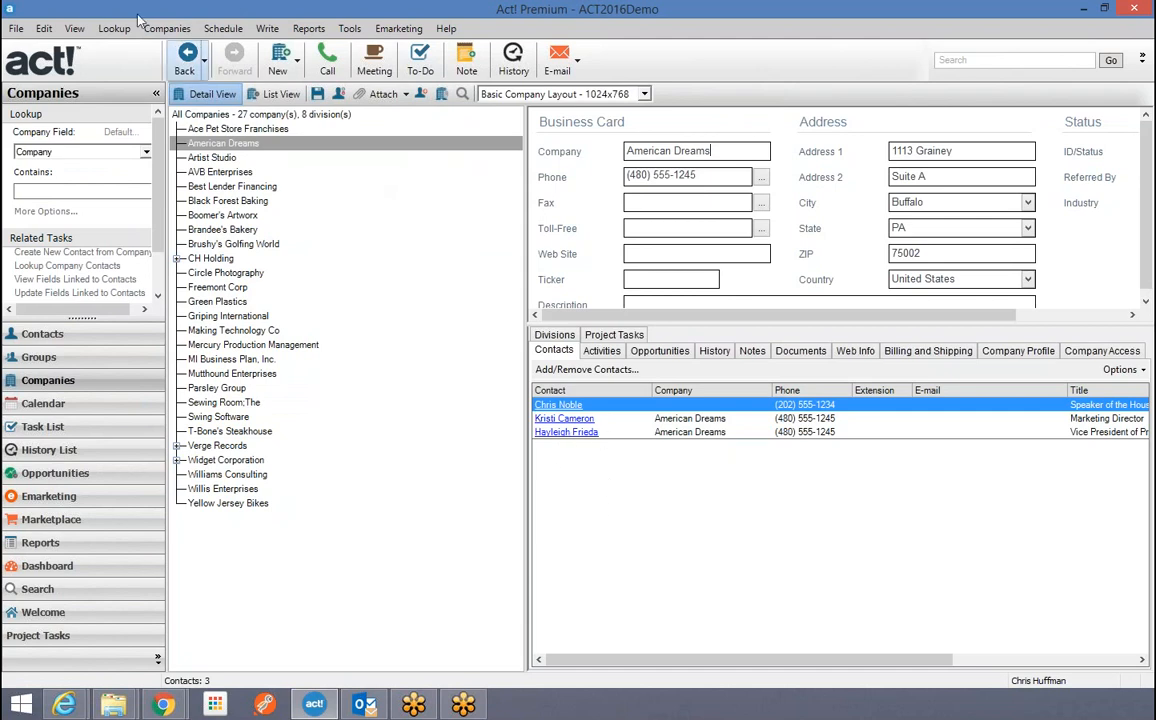
left_click(166, 28)
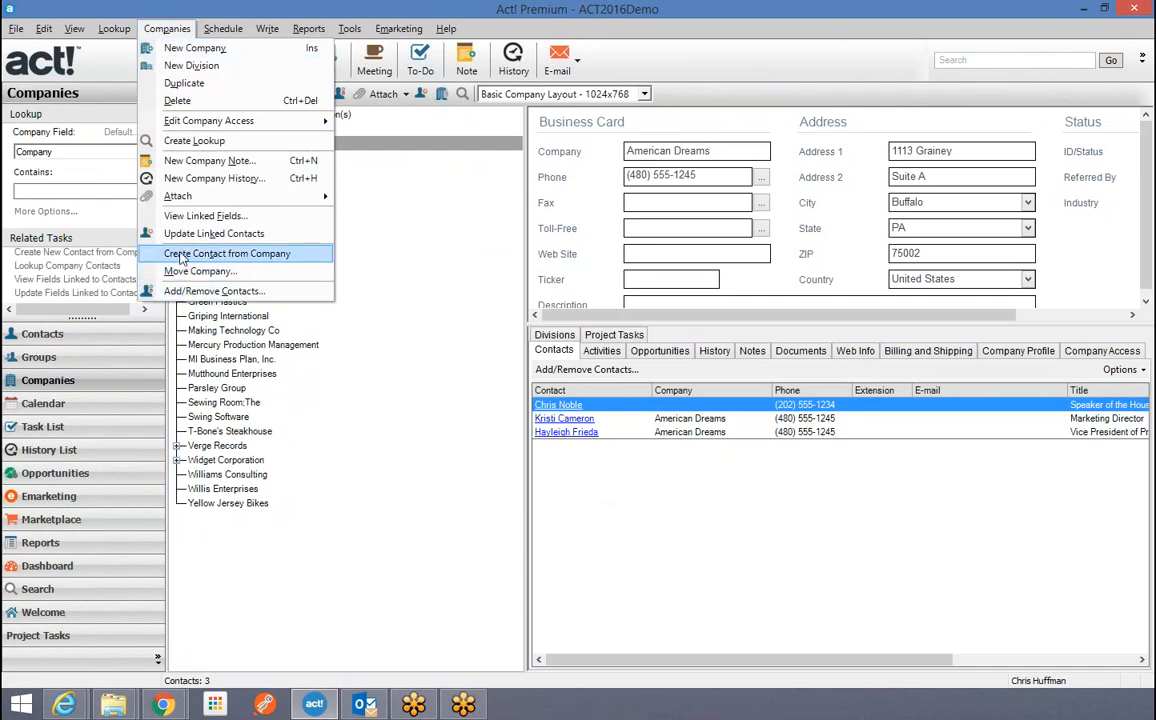
left_click(182, 256)
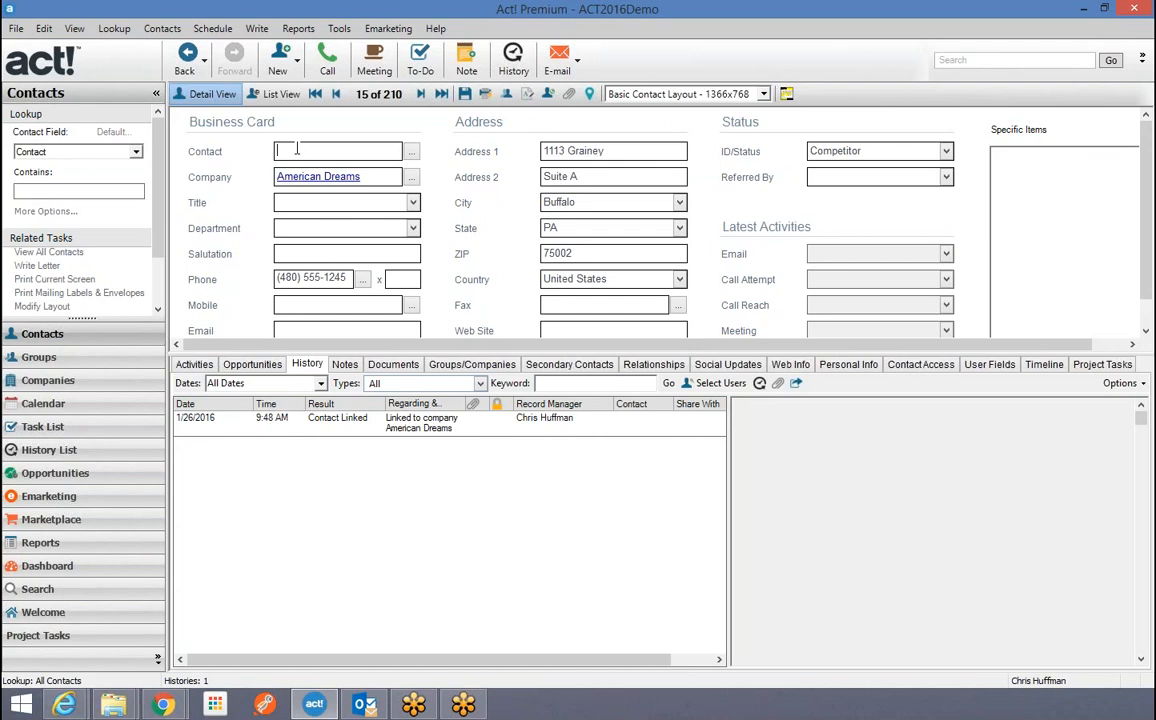
left_click(465, 94)
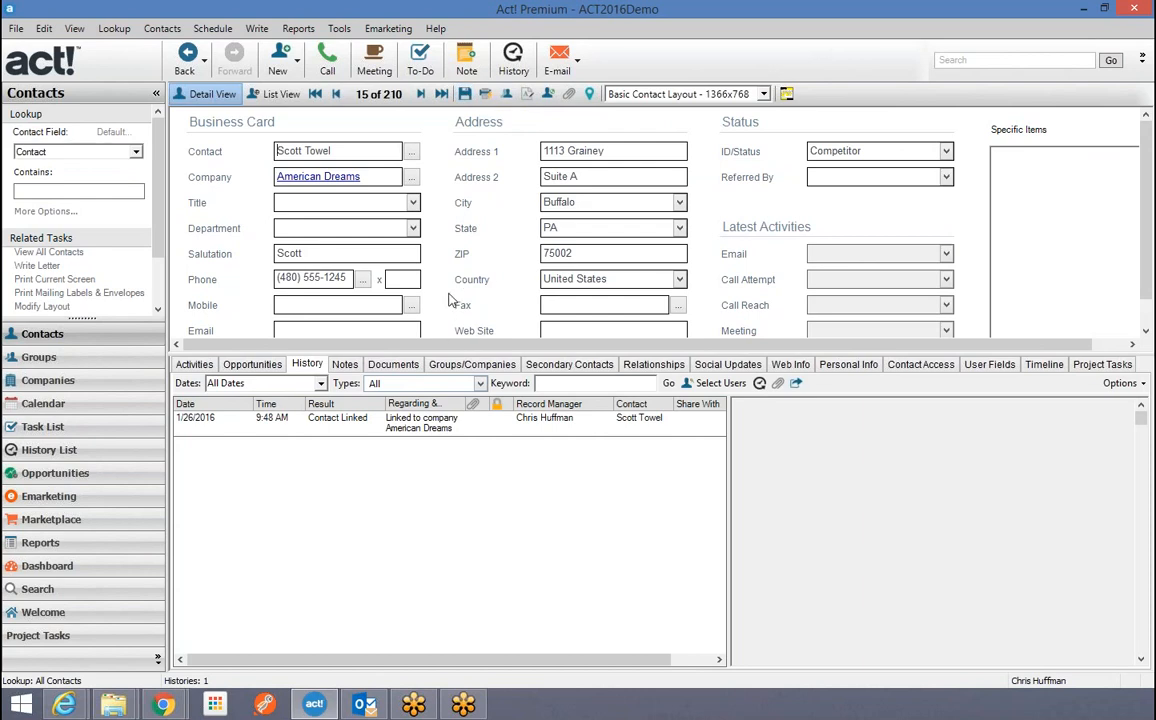
scroll(444, 318, "down", 1)
scroll(450, 302, "up", 1)
Try a company creation threshold of 2 in Admin Company Preferences, cancel, then show contacts in List View.
left_click(339, 29)
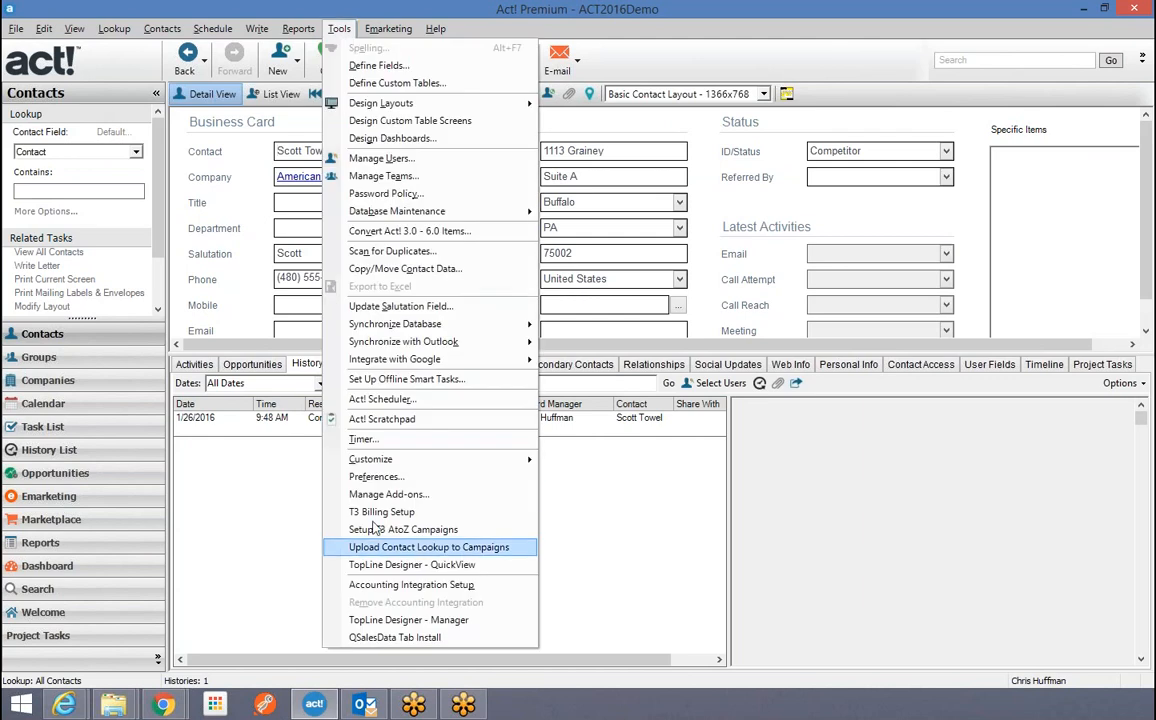
left_click(378, 476)
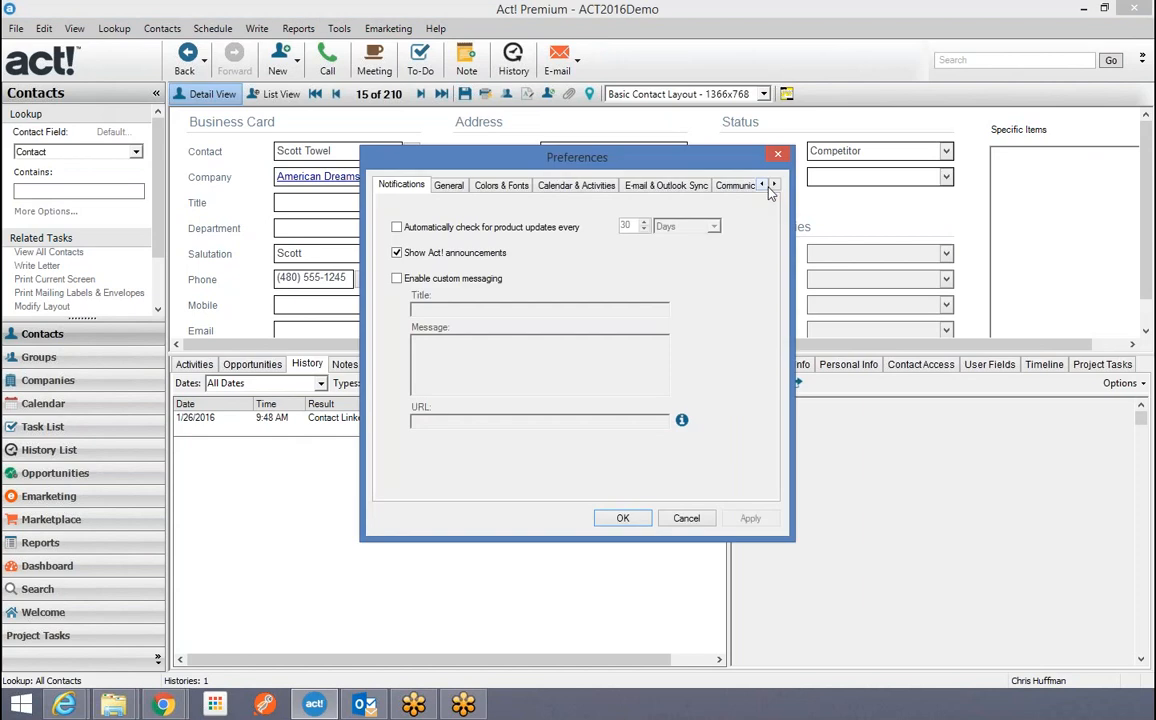
left_click(774, 186)
left_click(774, 186)
left_click(740, 187)
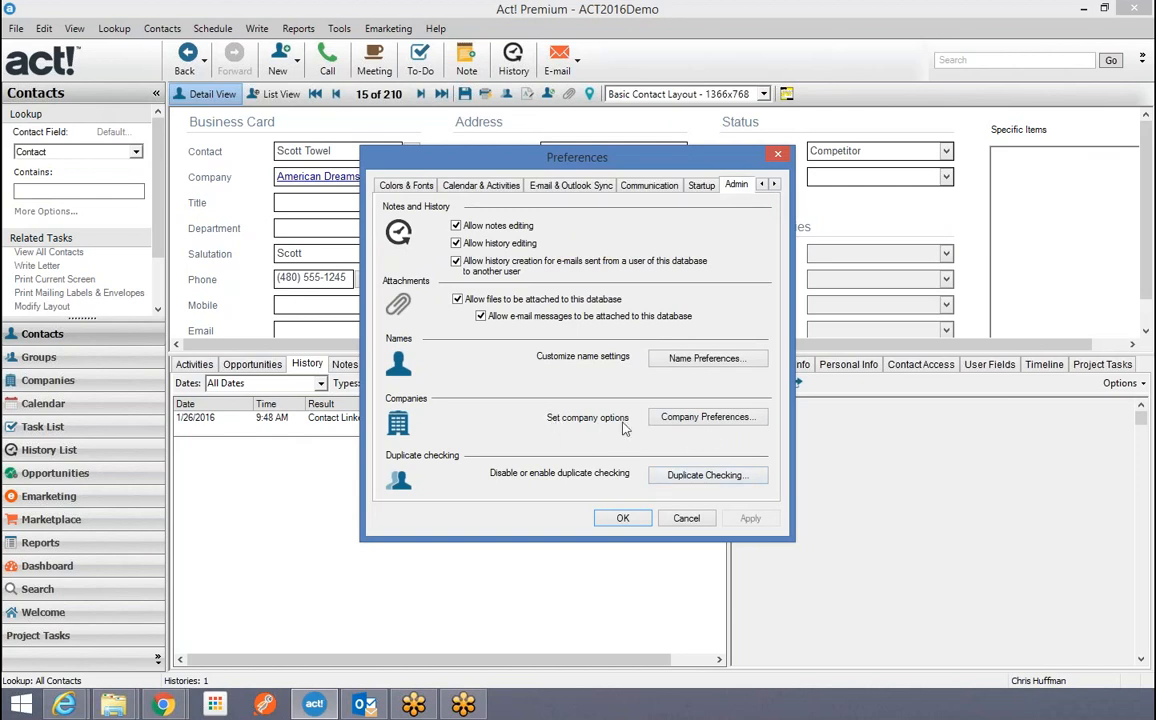
left_click(699, 421)
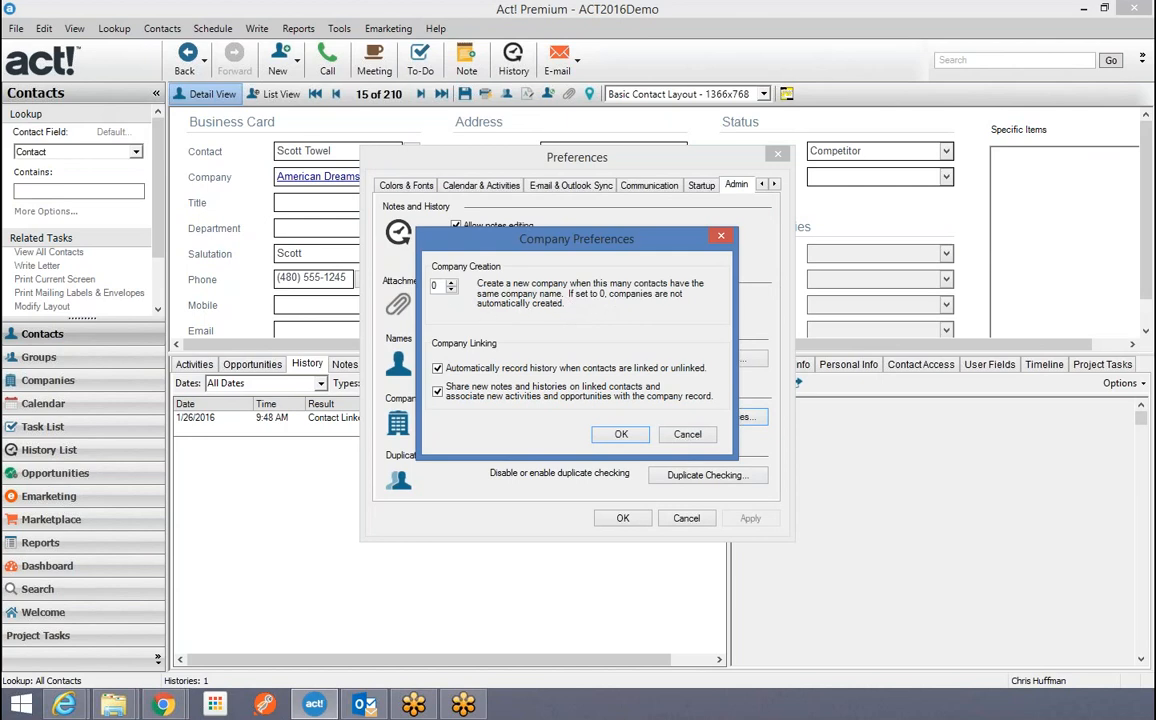
left_click(451, 284)
left_click(451, 284)
left_click(686, 434)
left_click(688, 520)
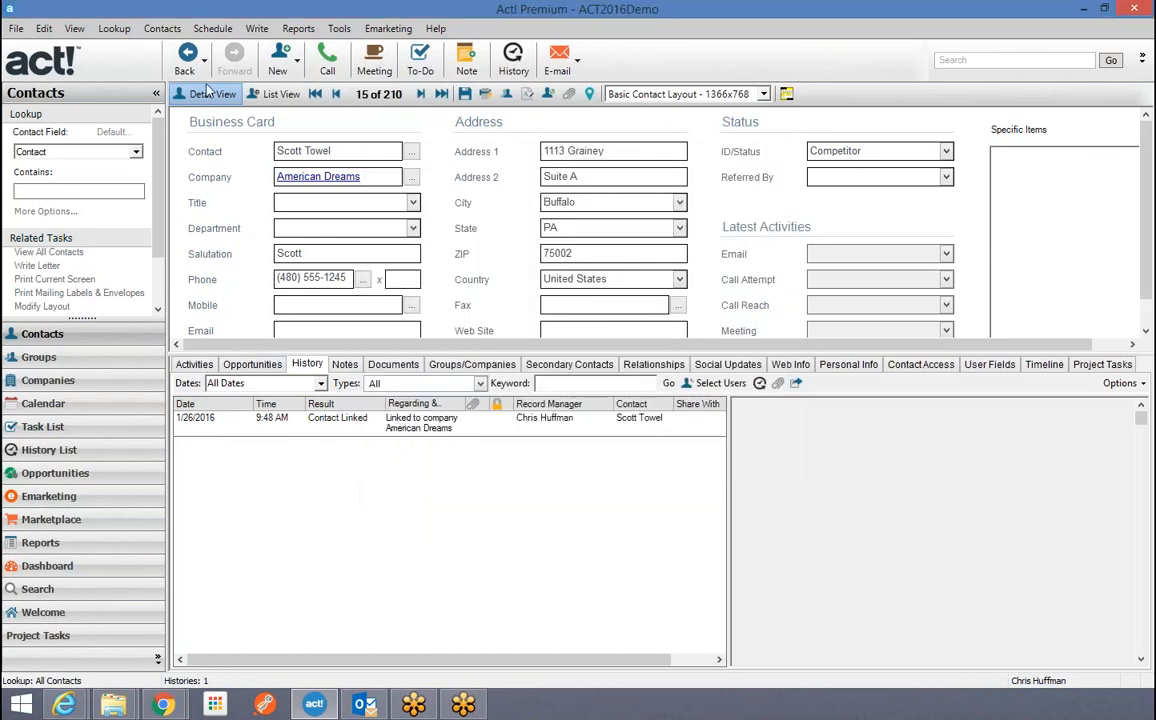
left_click(268, 94)
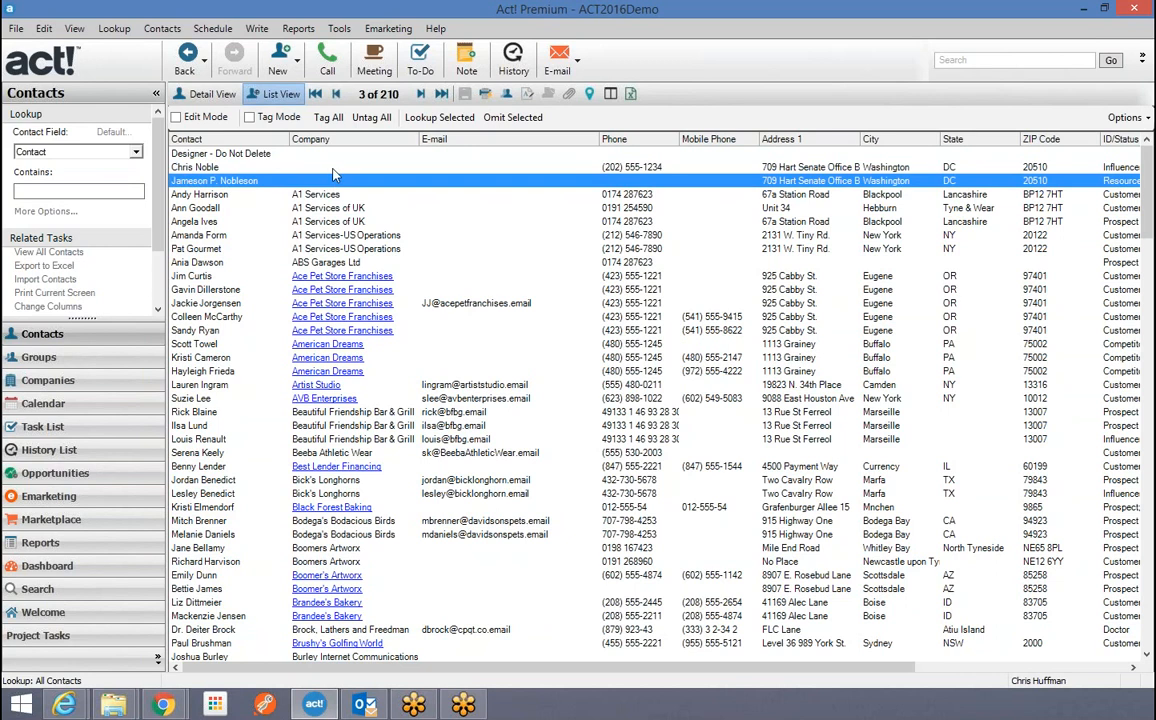
Select the Designer and Bodega's Bodacious Birds contacts, then switch to the Companies view.
left_click(286, 153)
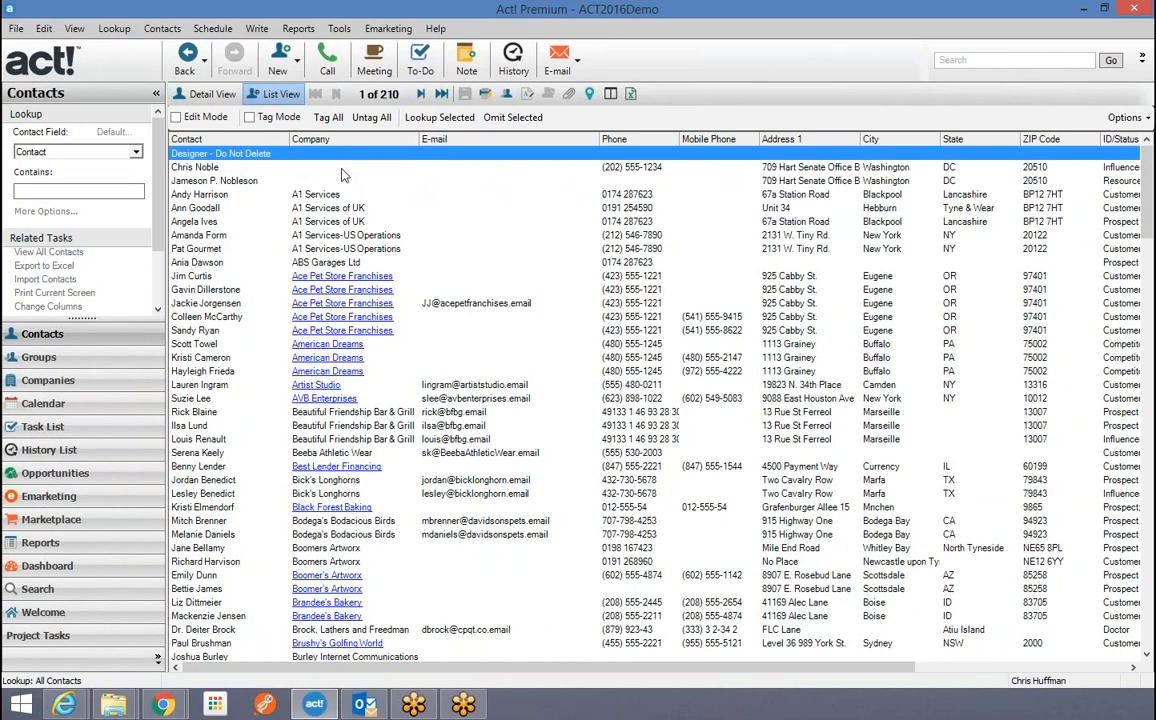
left_click(318, 521)
left_click(320, 534)
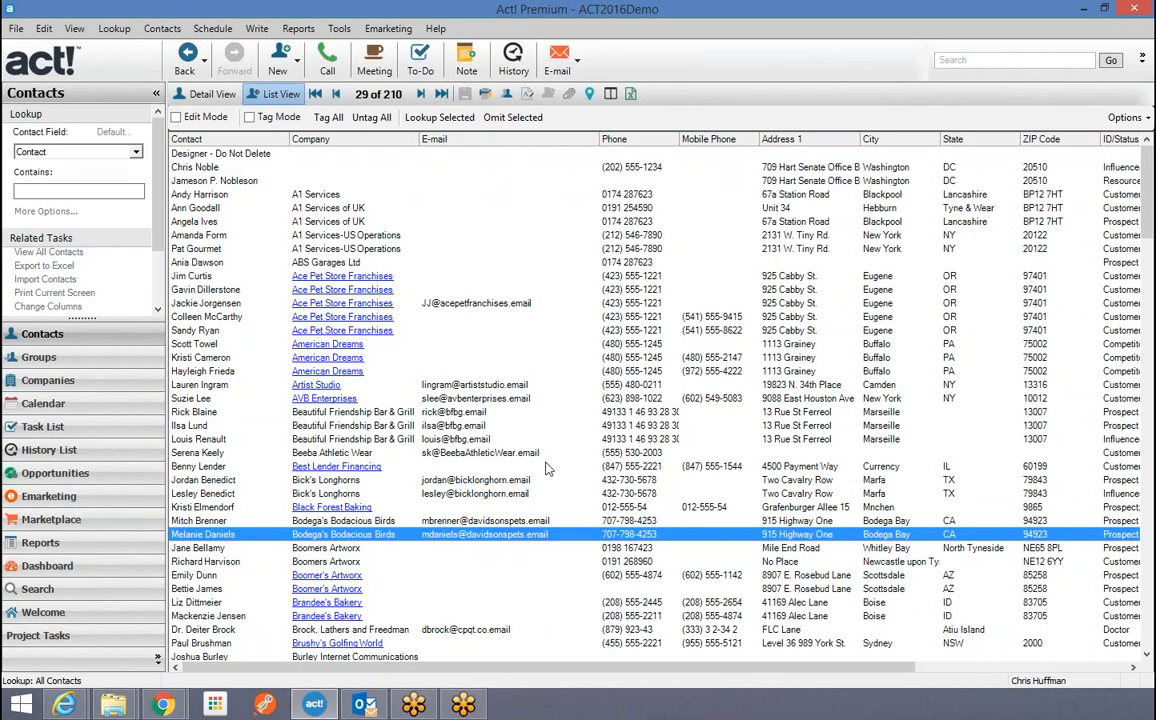
left_click(80, 381)
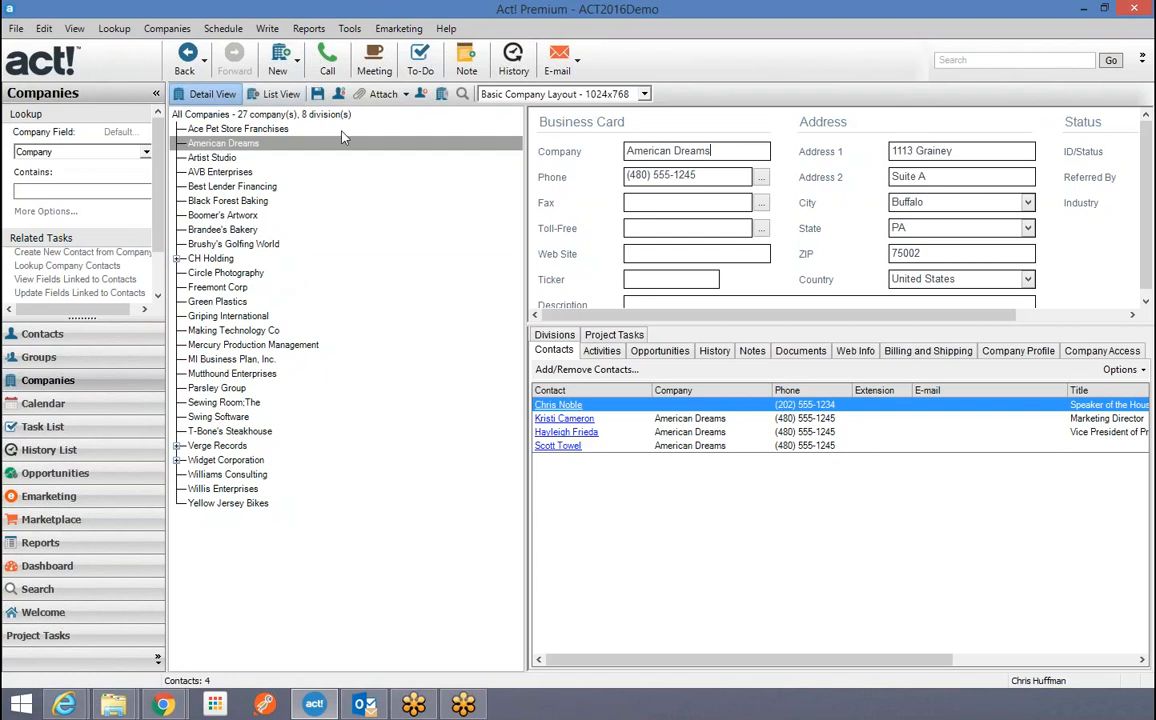
Create and save an 'American Nightmares' division under American Dreams with State OR, then reselect American Dreams.
left_click(226, 145)
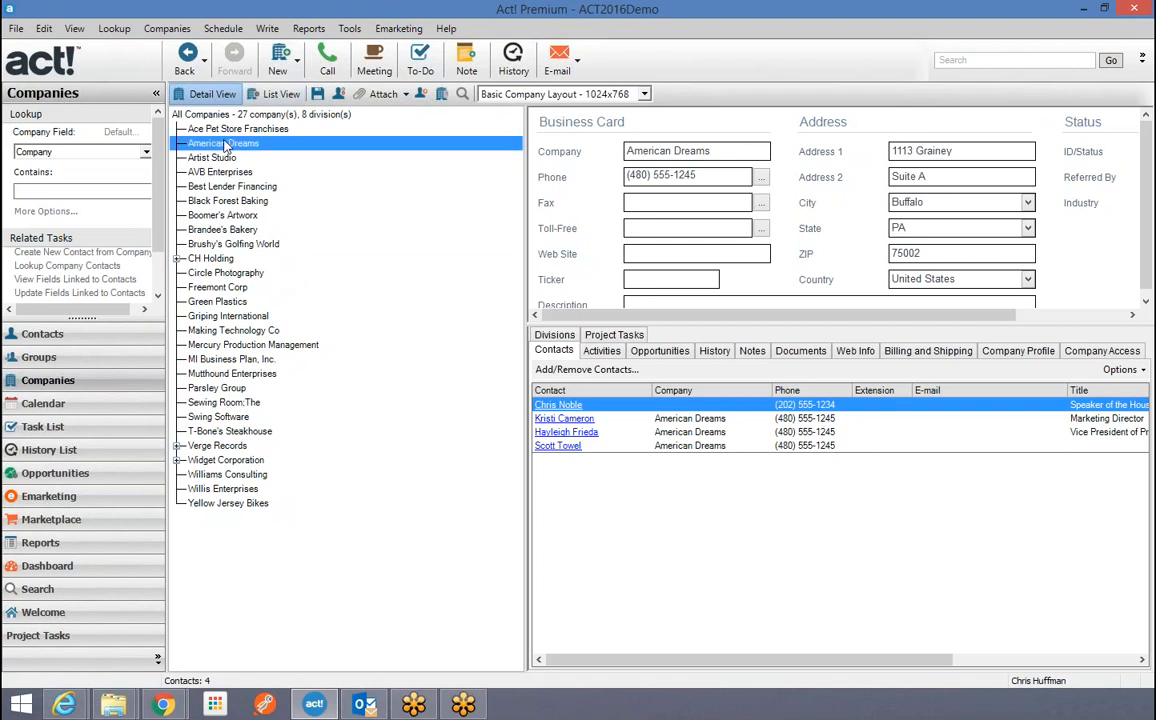
right_click(226, 145)
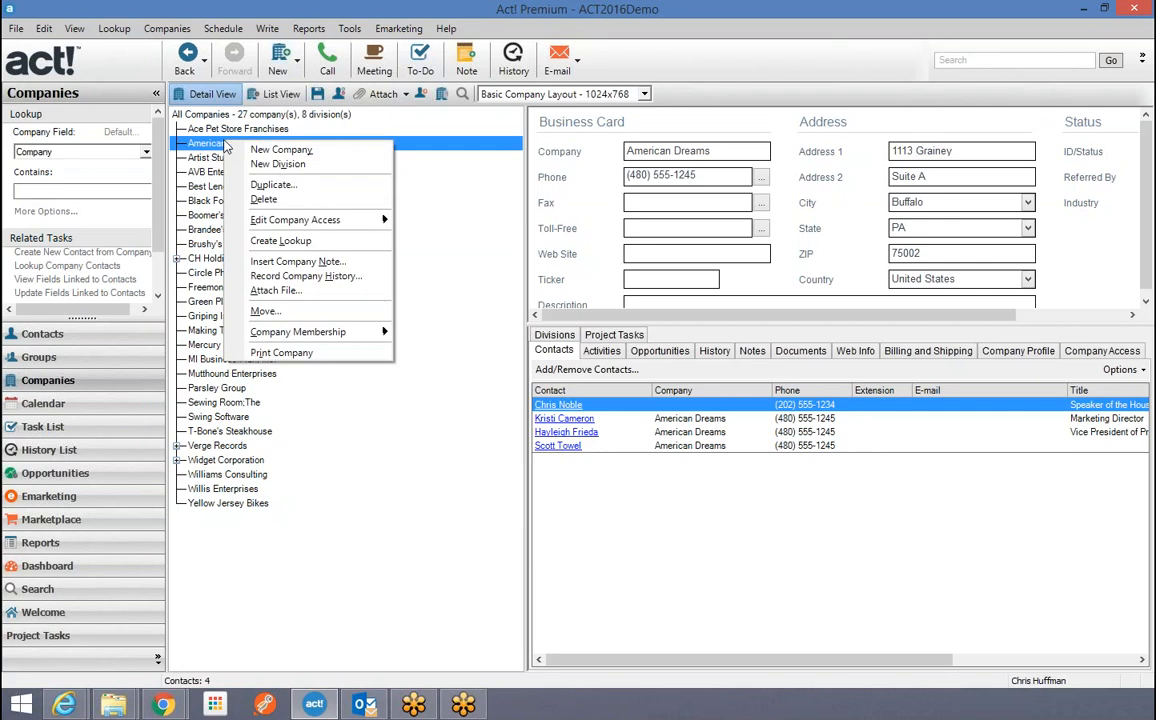
left_click(280, 165)
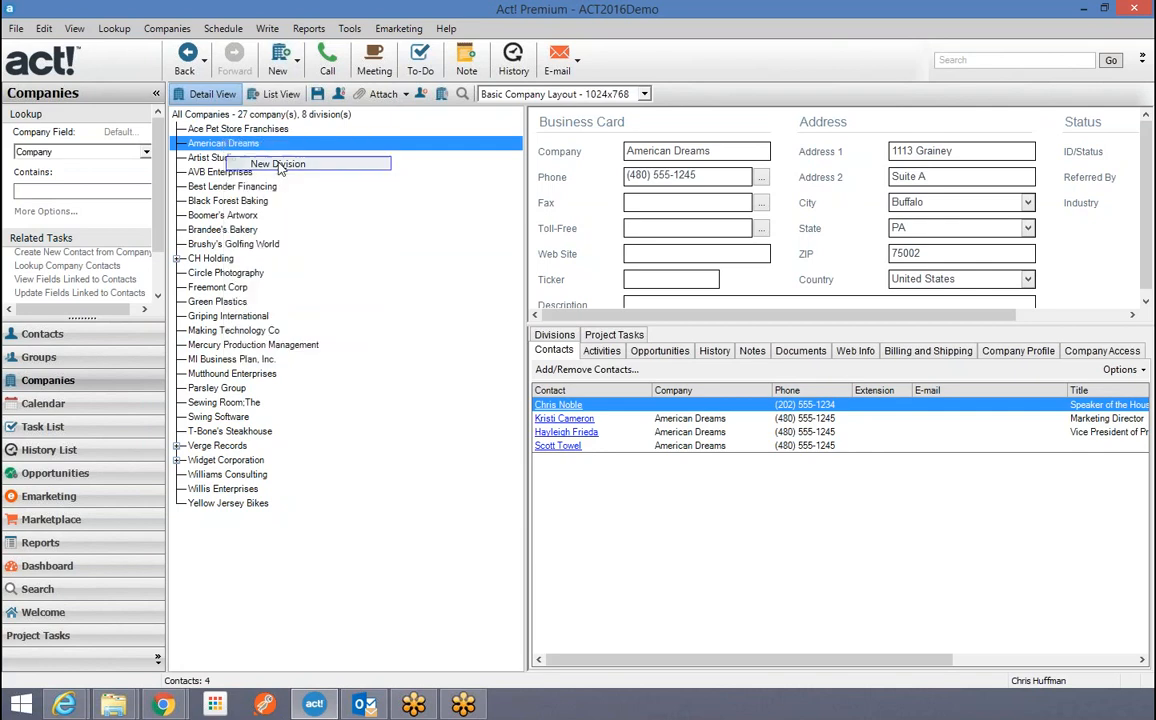
type("A")
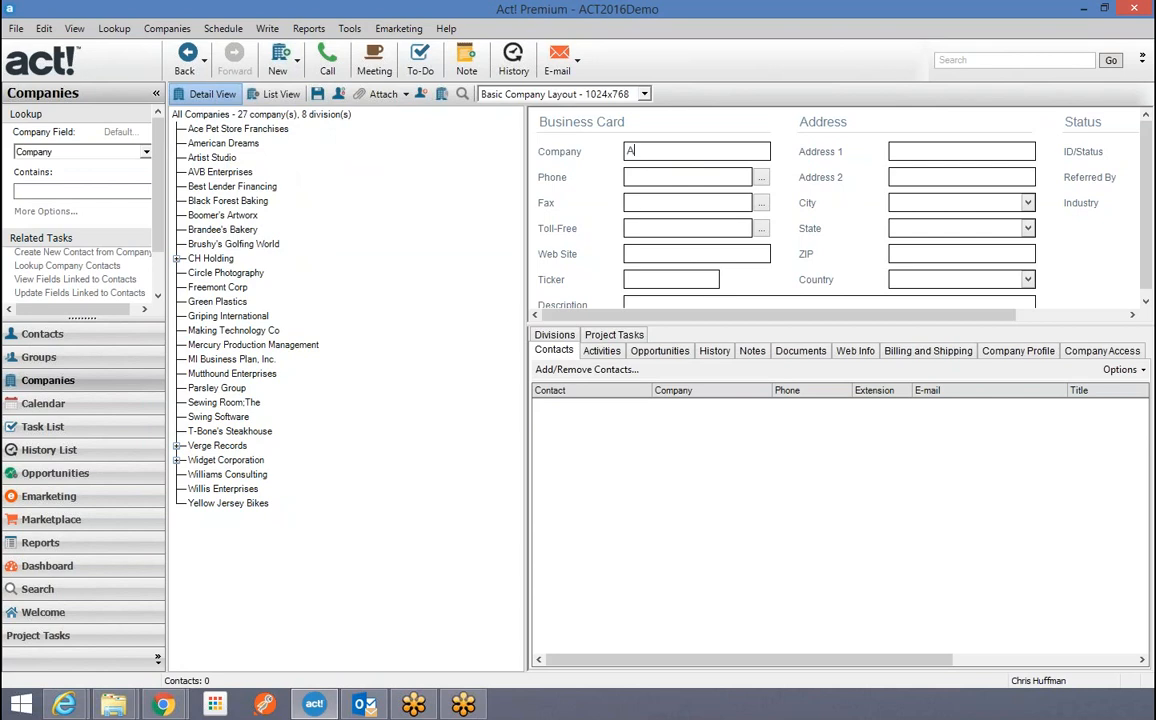
type("merican Nightmares")
left_click(917, 228)
type("OR")
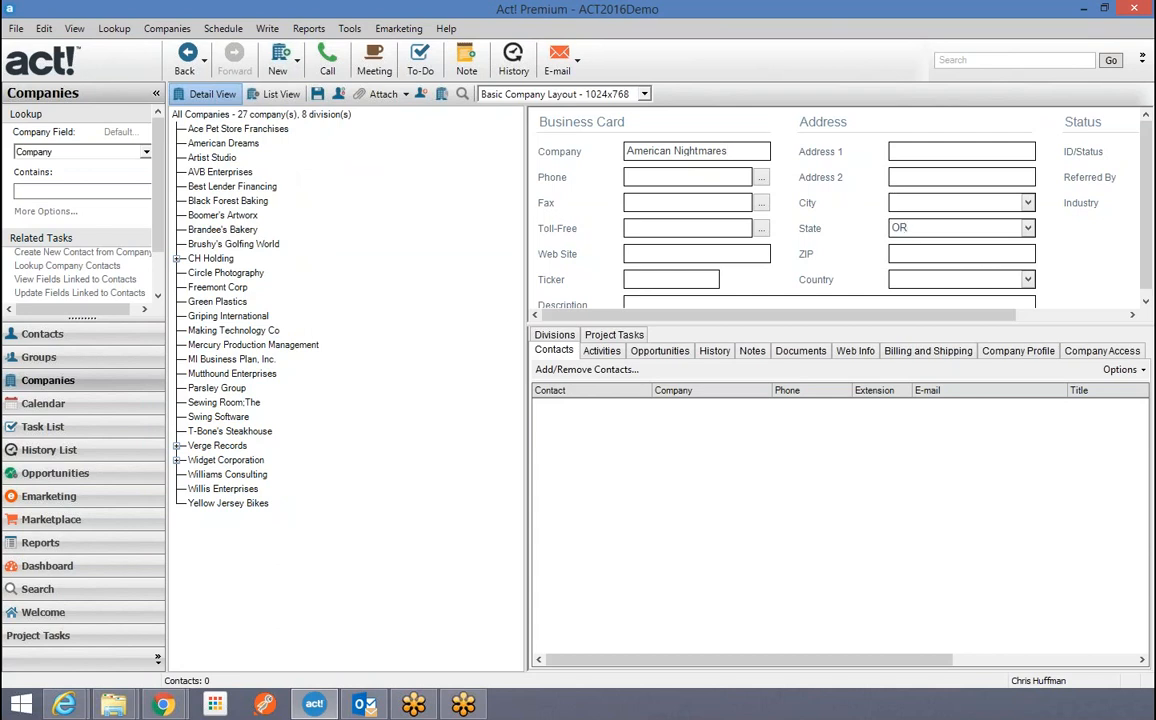
left_click(318, 94)
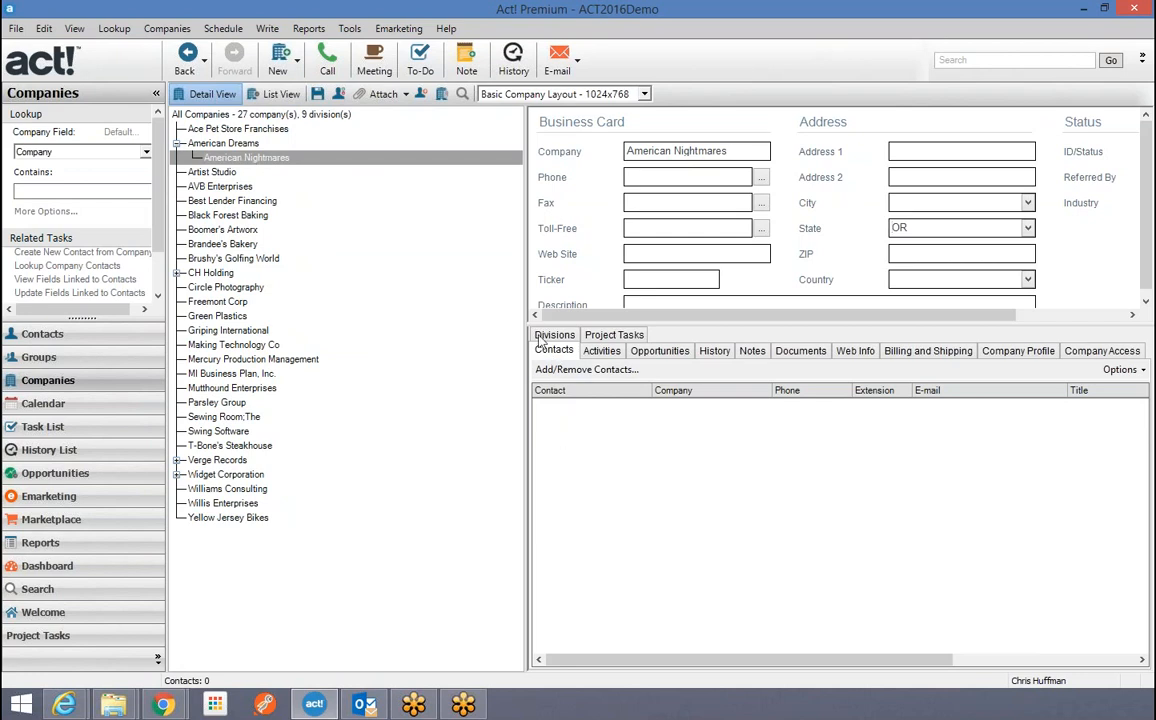
double_click(205, 143)
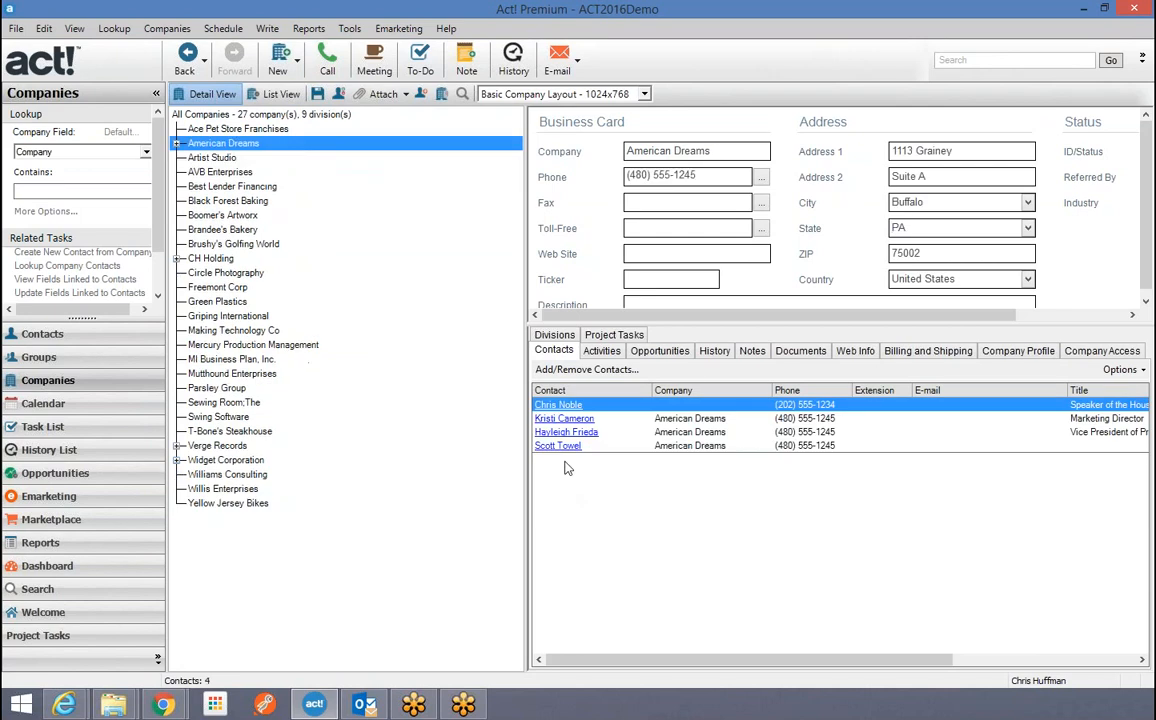
Relink the new American Dreams contact to American Nightmares, dismissing both error messages, then return to Companies.
double_click(558, 446)
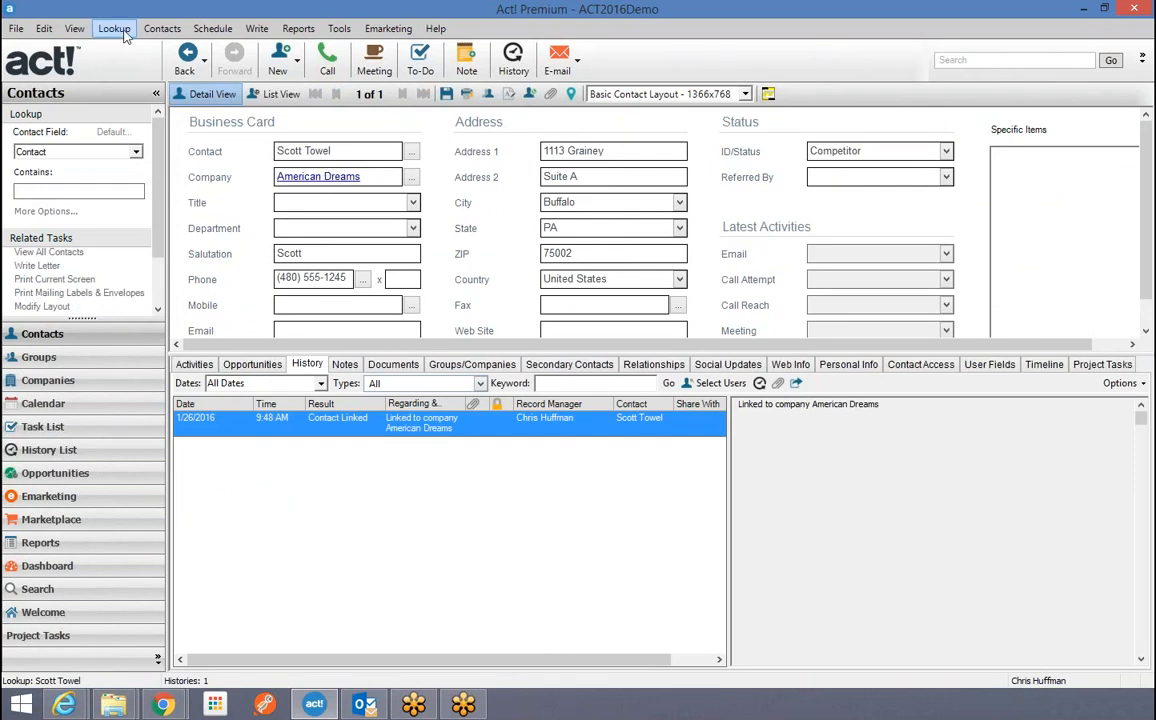
left_click(162, 30)
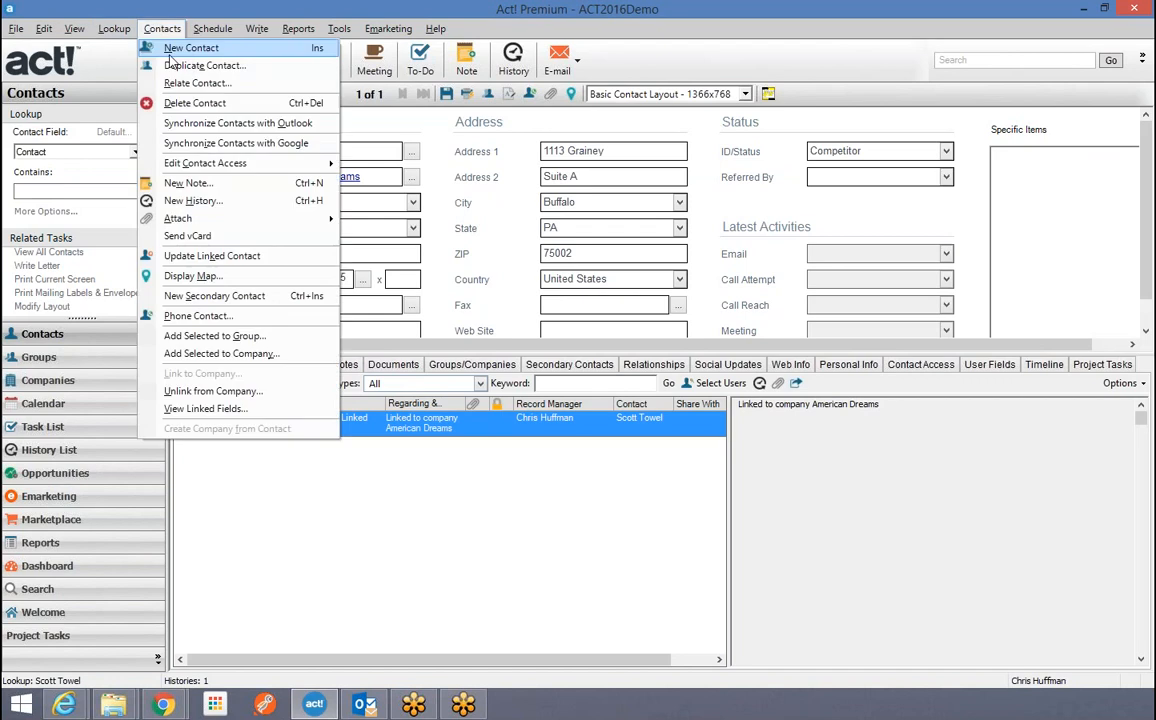
left_click(243, 395)
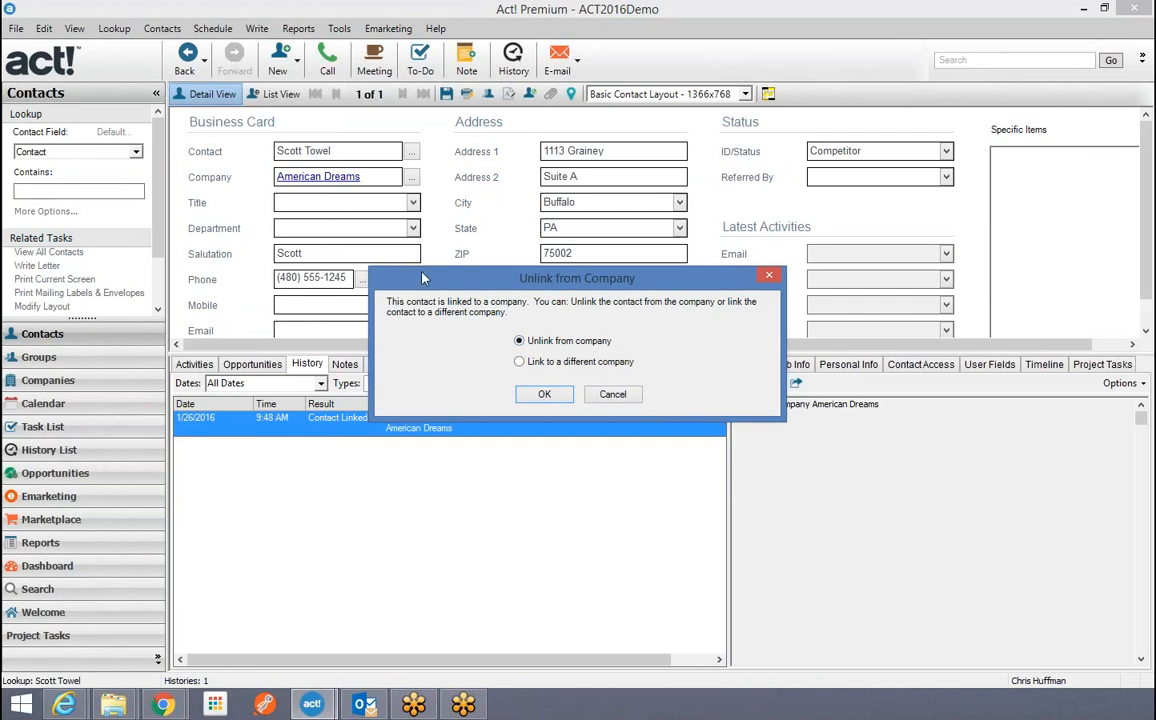
left_click(528, 362)
left_click(543, 395)
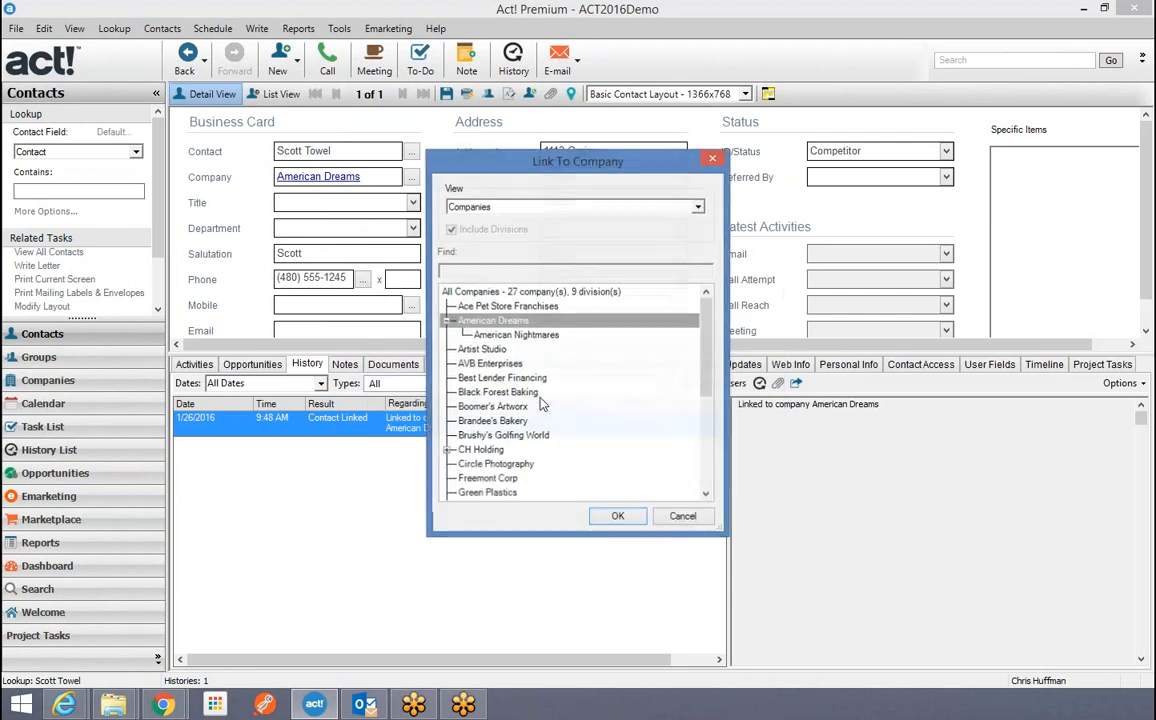
left_click(511, 336)
left_click(618, 516)
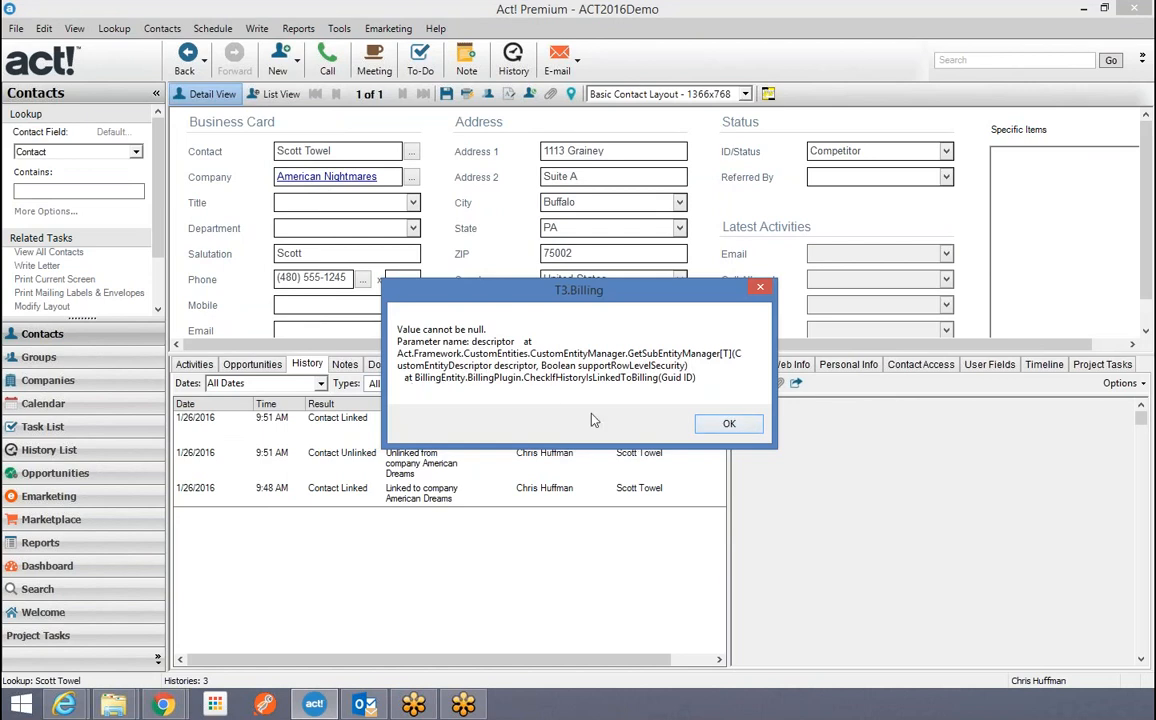
left_click(712, 426)
left_click(716, 424)
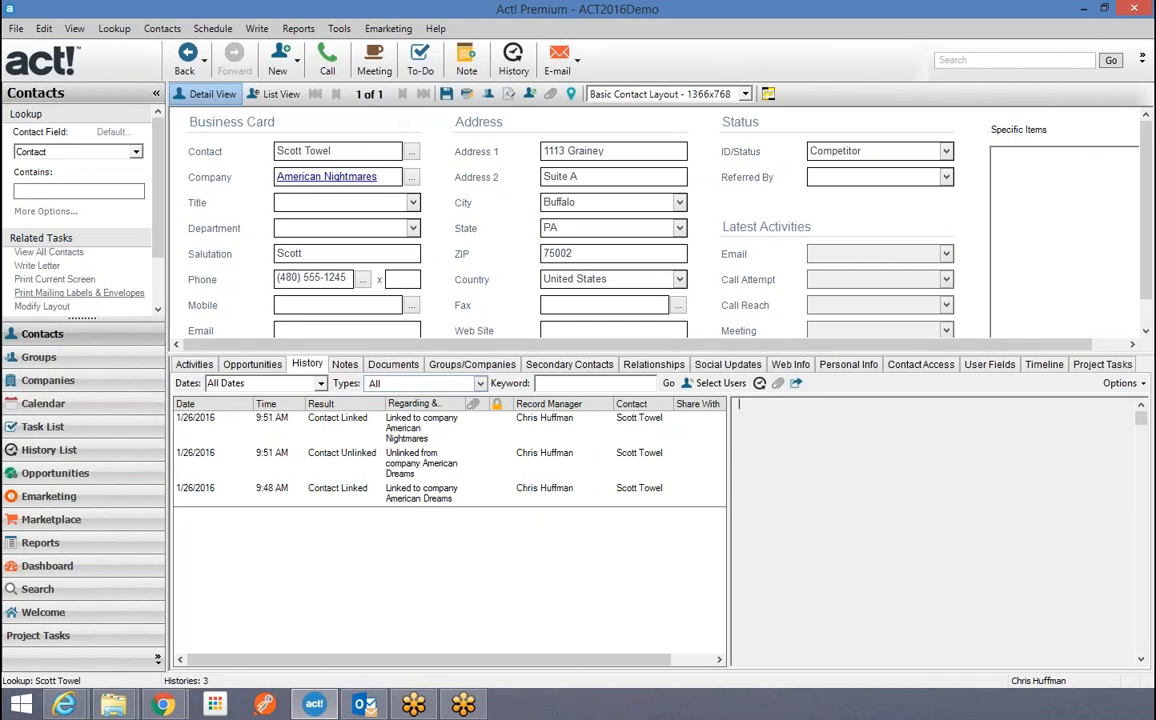
left_click(52, 382)
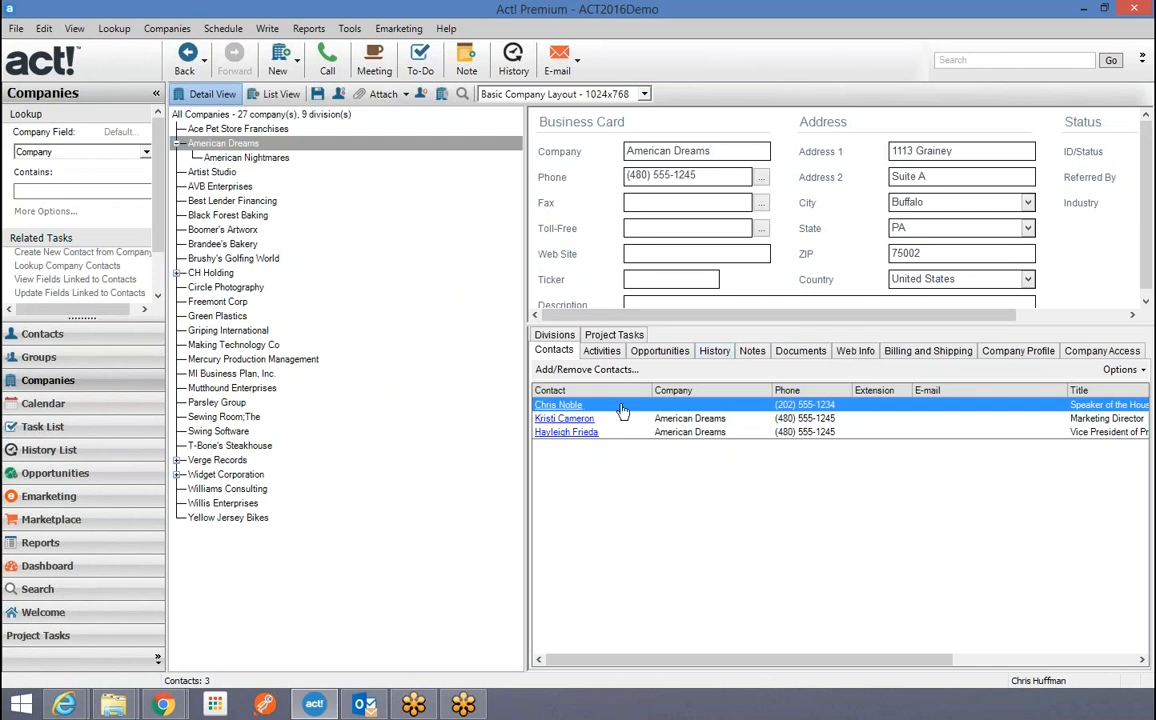
View American Nightmares' history, widen the details pane, then show American Dreams' 20-entry history.
left_click(238, 156)
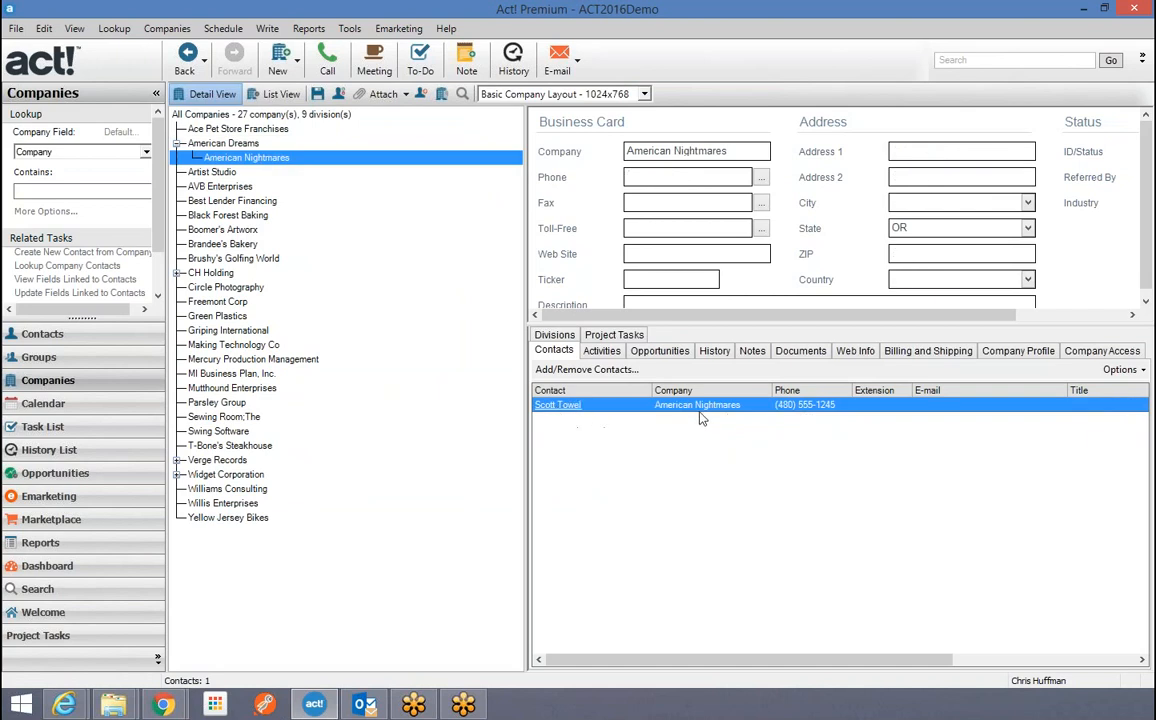
left_click(714, 350)
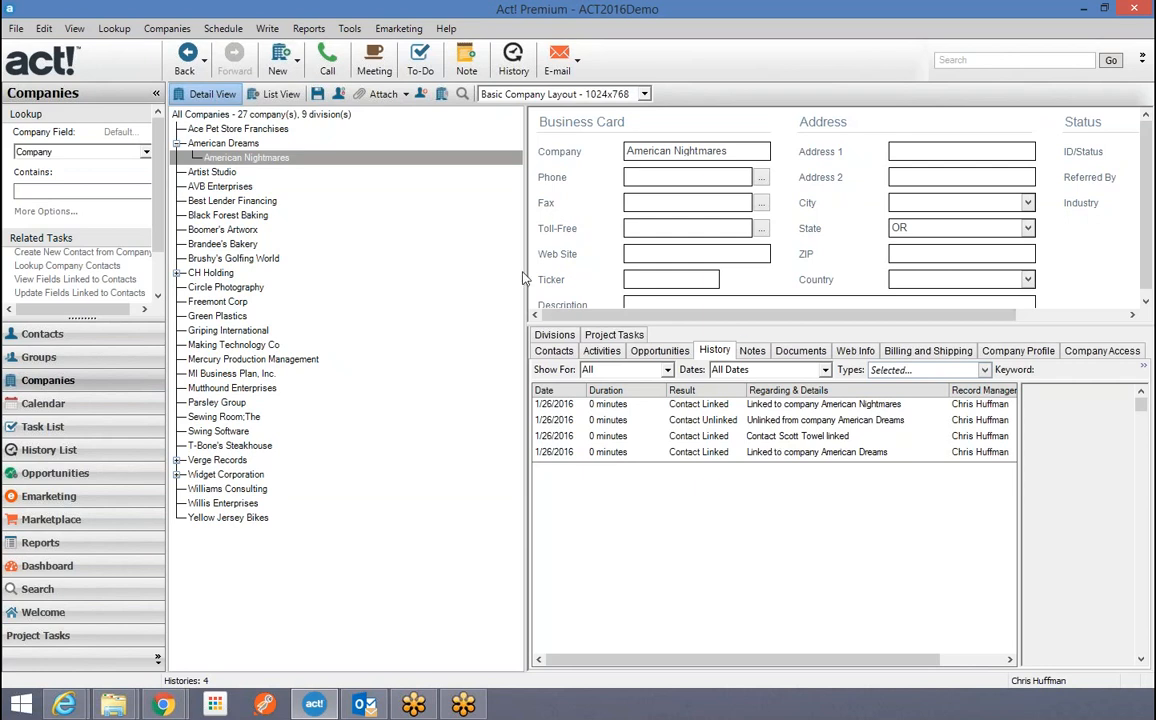
left_click_drag(524, 279, 390, 290)
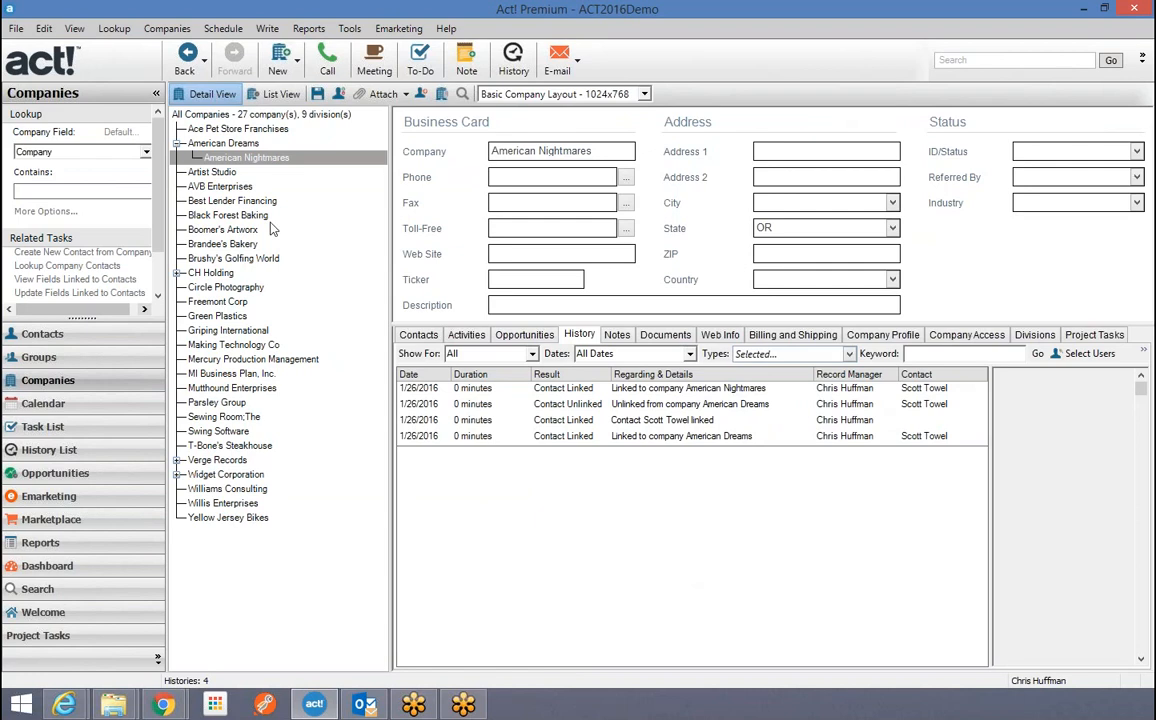
left_click(212, 142)
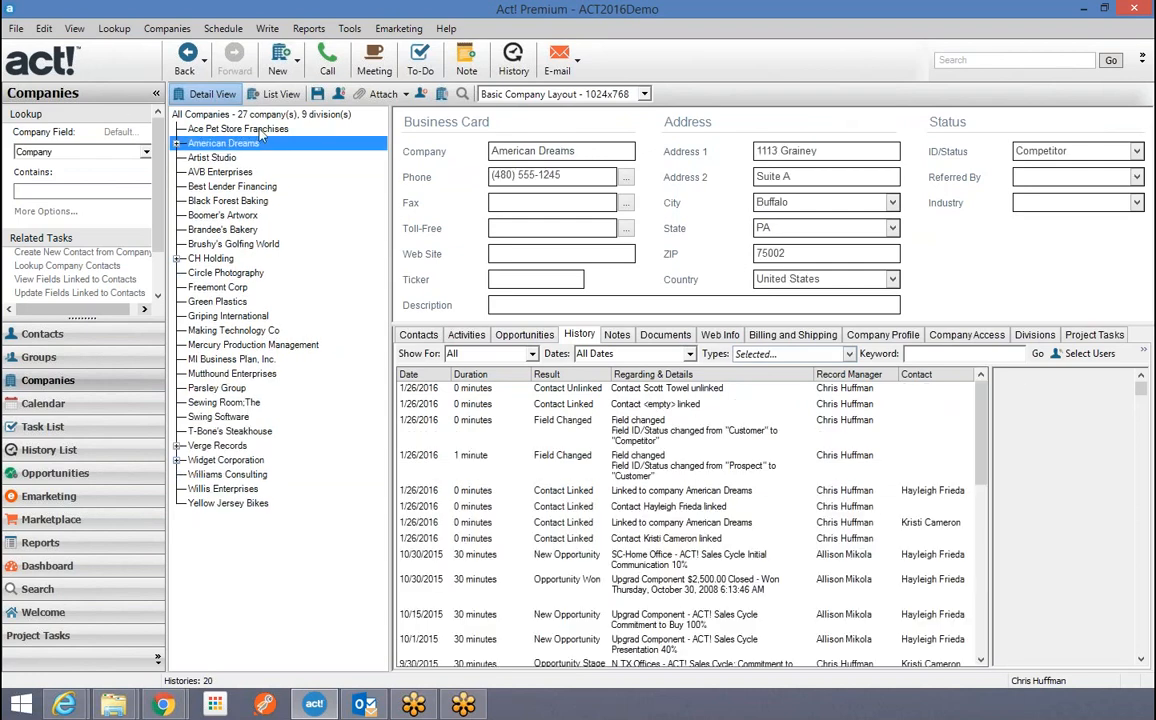
Create and save a 'Really Scary Div' division nested under American Nightmares.
right_click(221, 148)
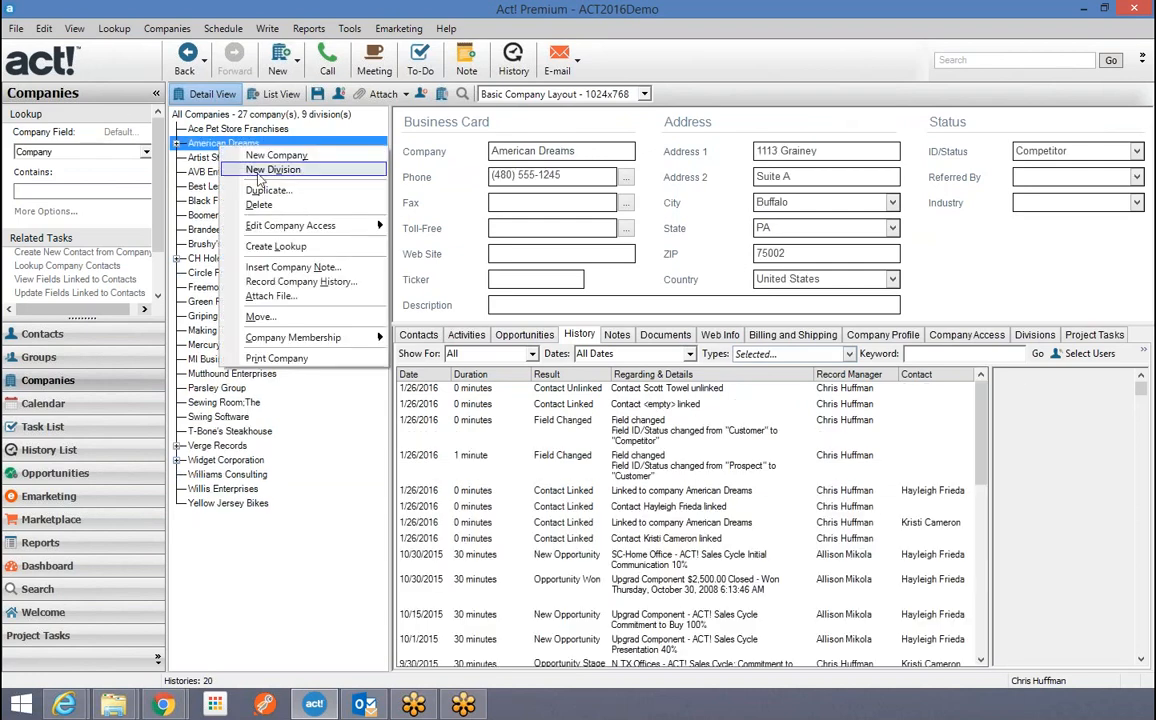
left_click(177, 144)
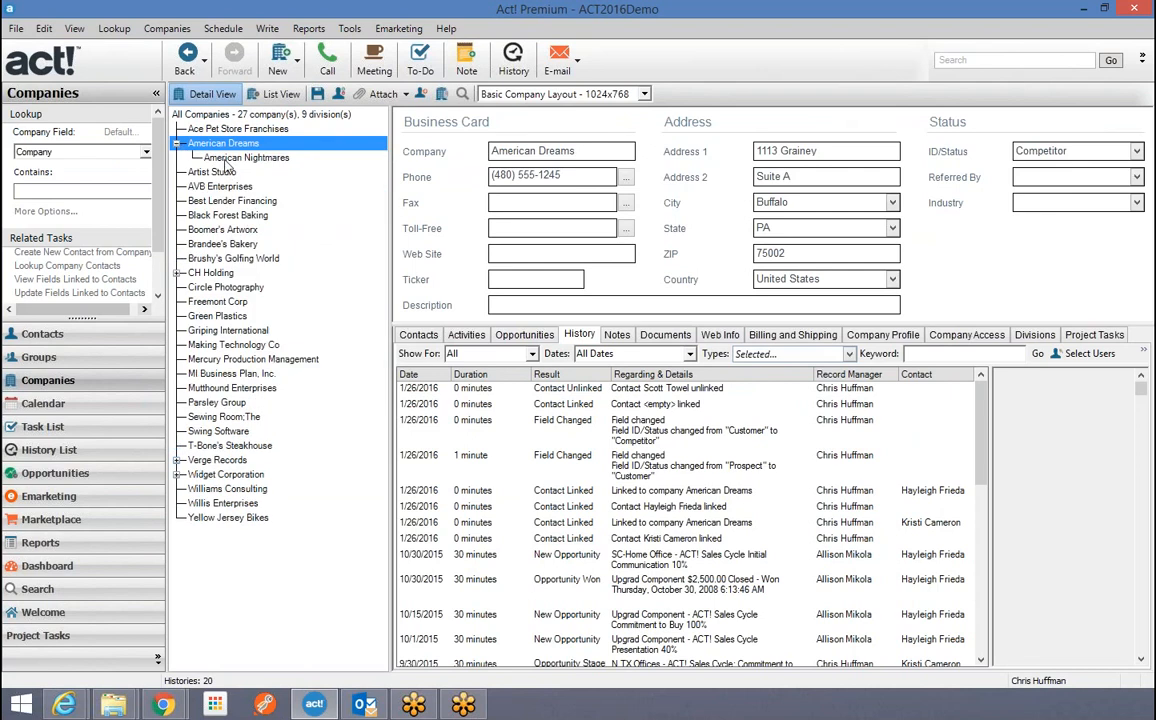
left_click(207, 157)
right_click(248, 160)
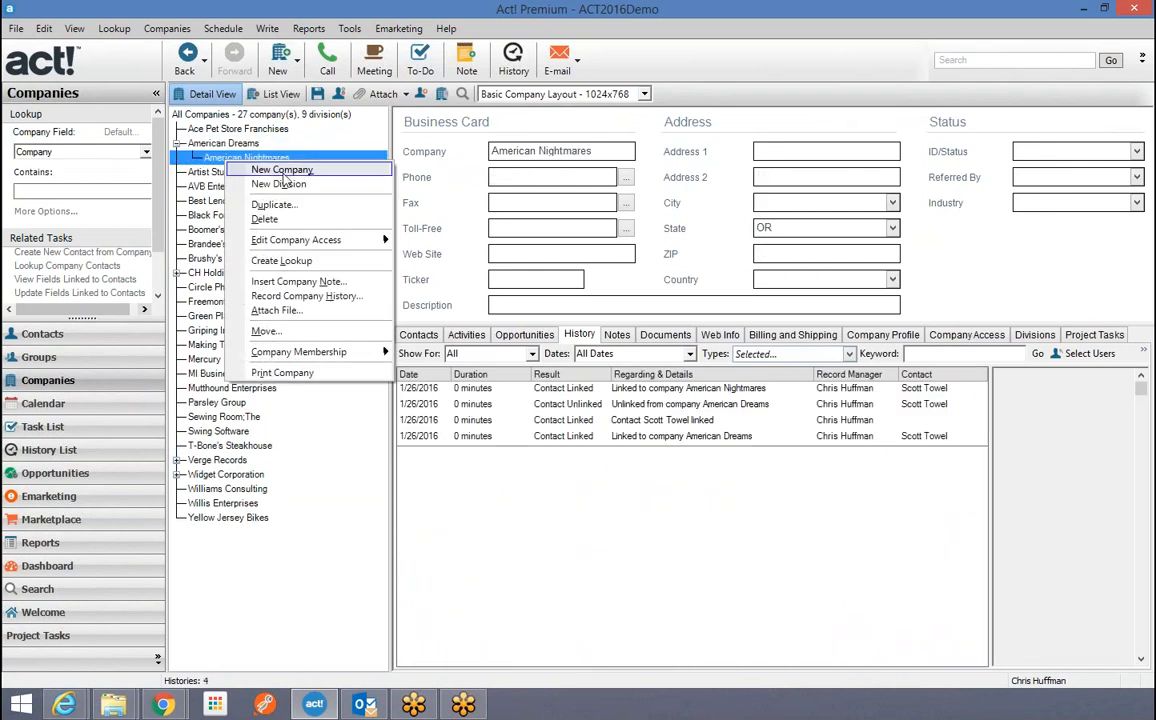
left_click(275, 183)
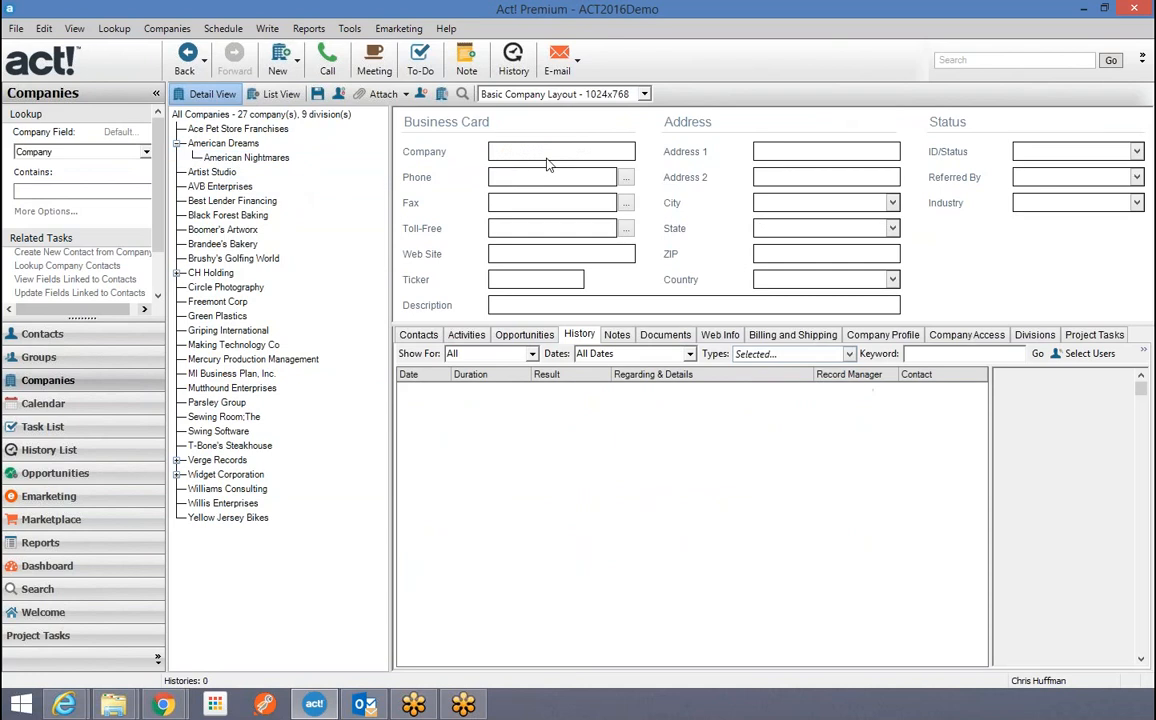
type("Really Scary Div")
left_click(317, 93)
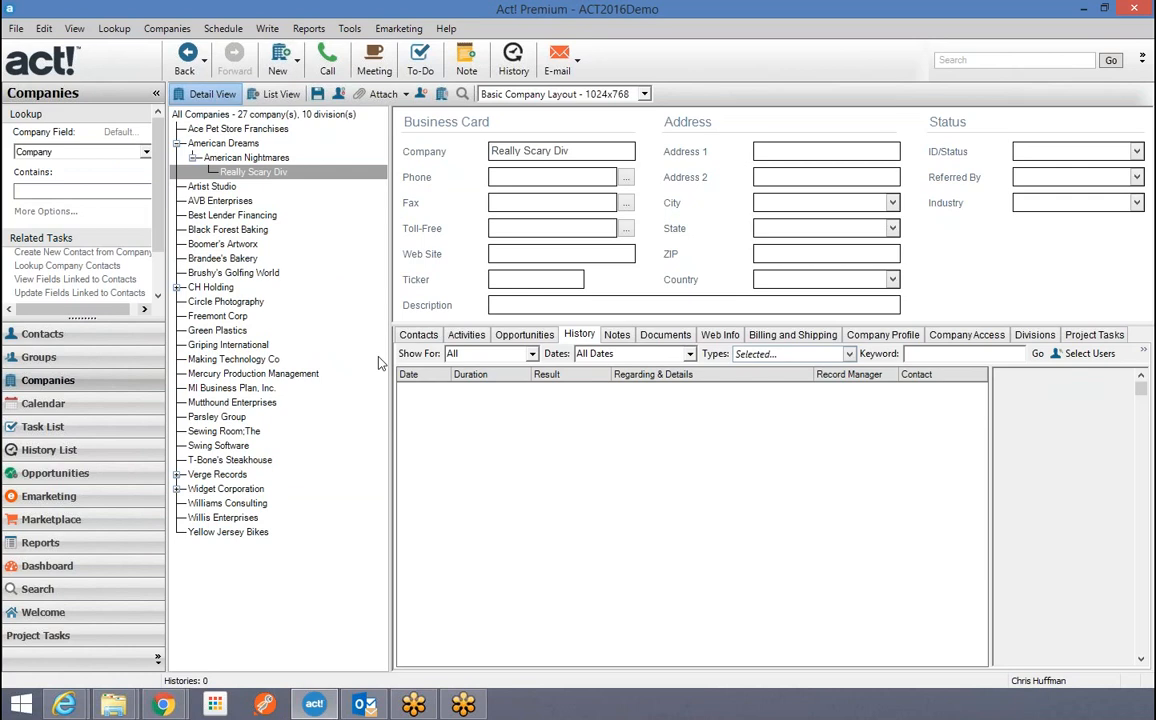
left_click(176, 143)
right_click(218, 148)
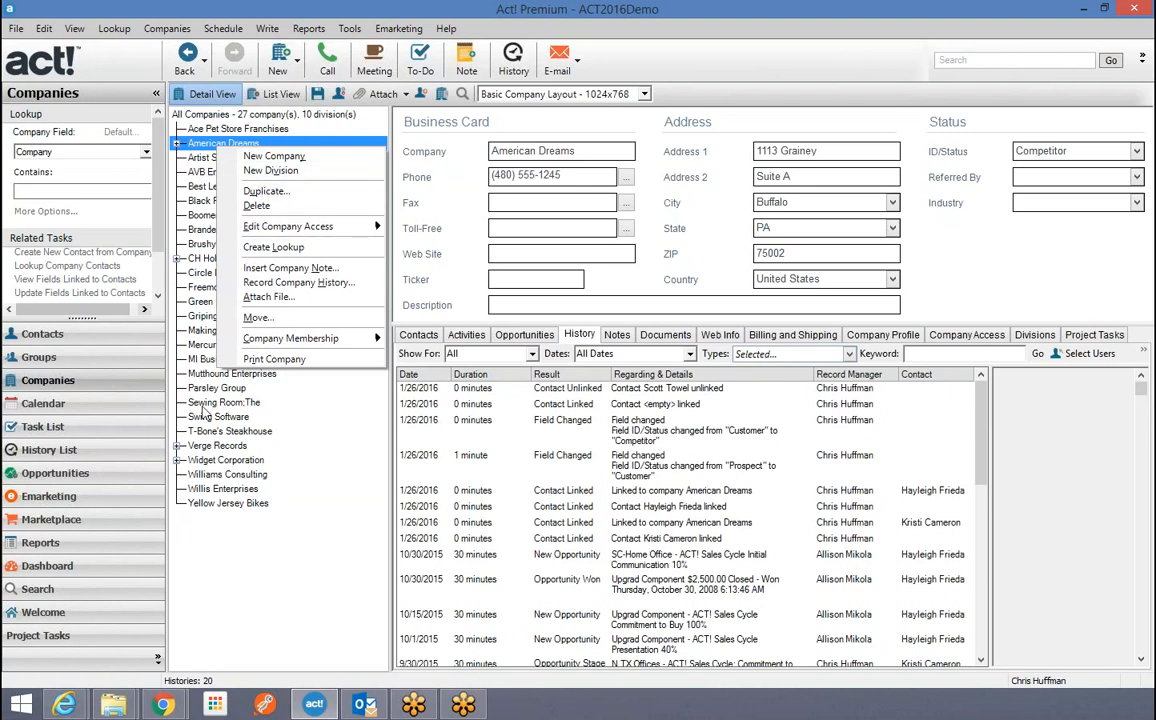
Drag Really Scary Div directly under American Dreams, confirm the move, and view its empty contacts list.
left_click(266, 608)
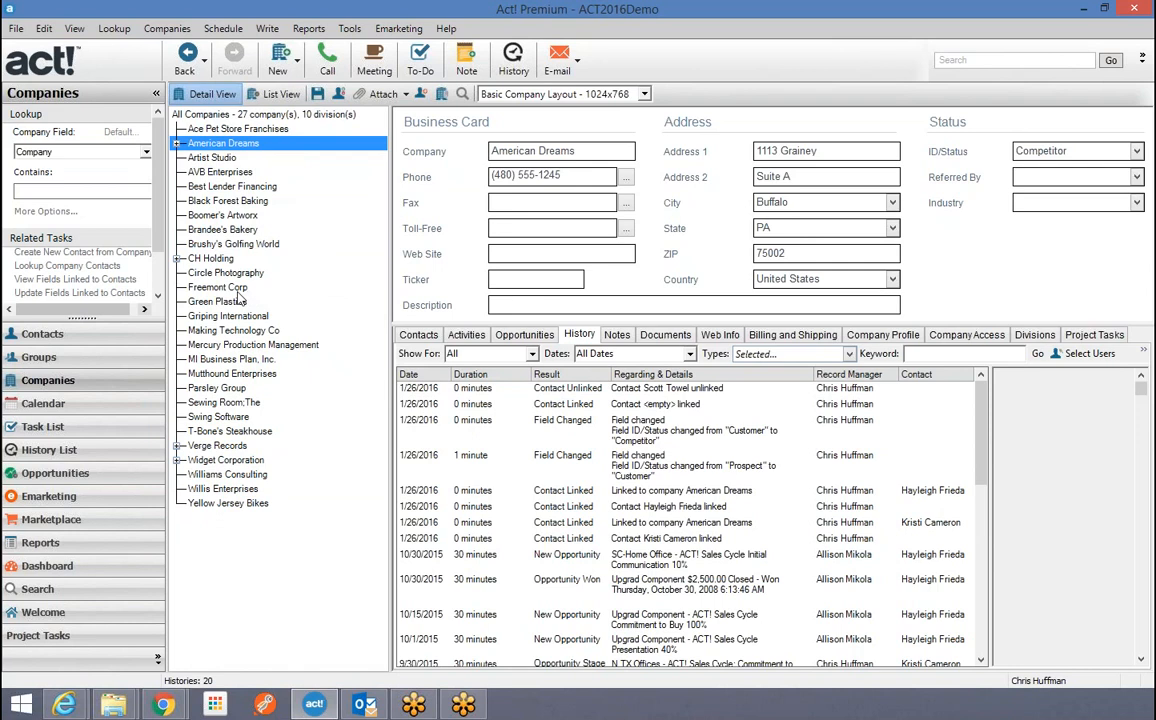
left_click(177, 446)
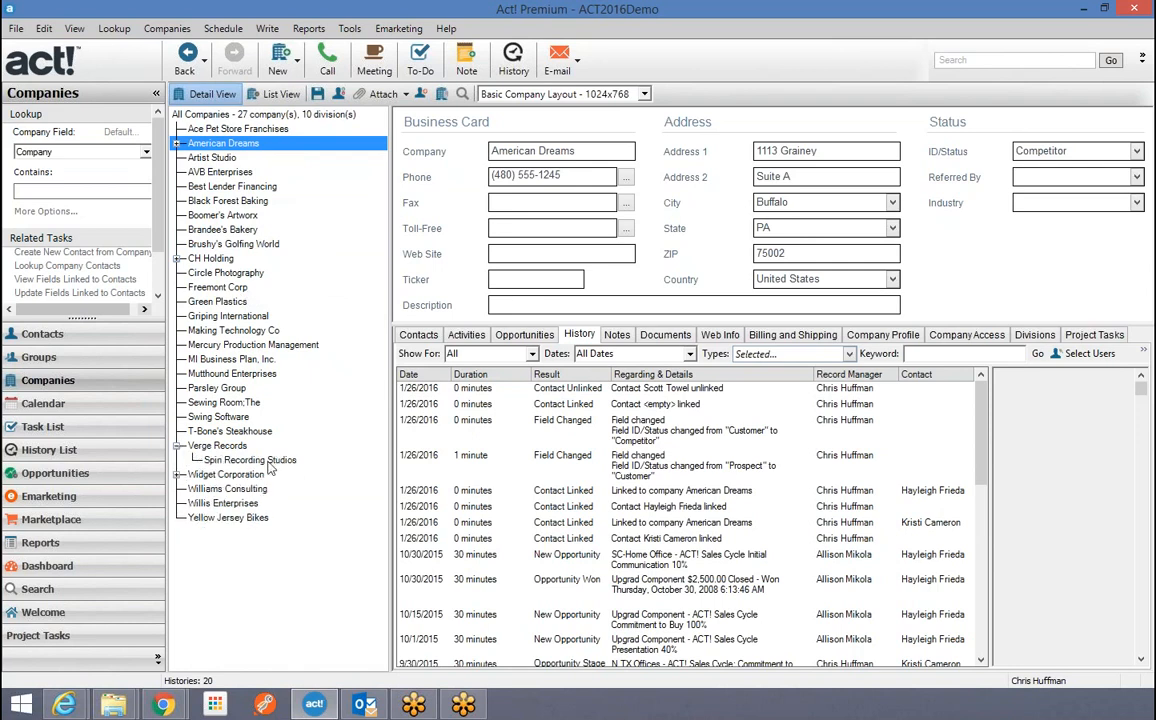
left_click(177, 475)
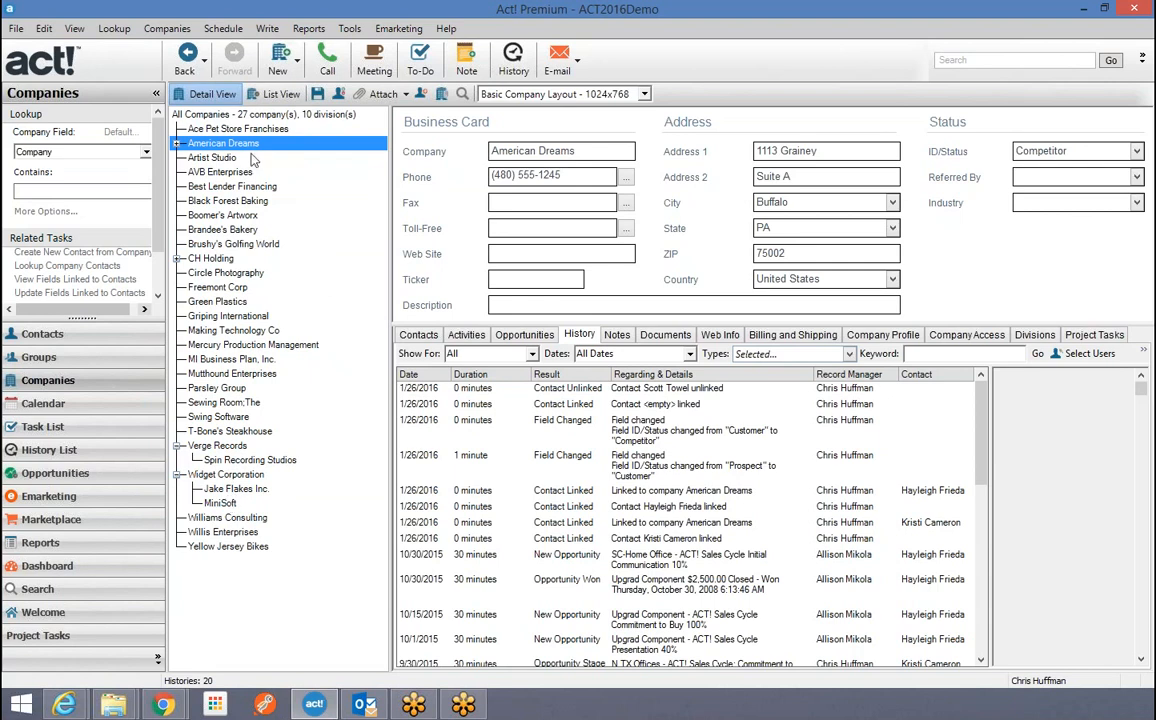
left_click(177, 143)
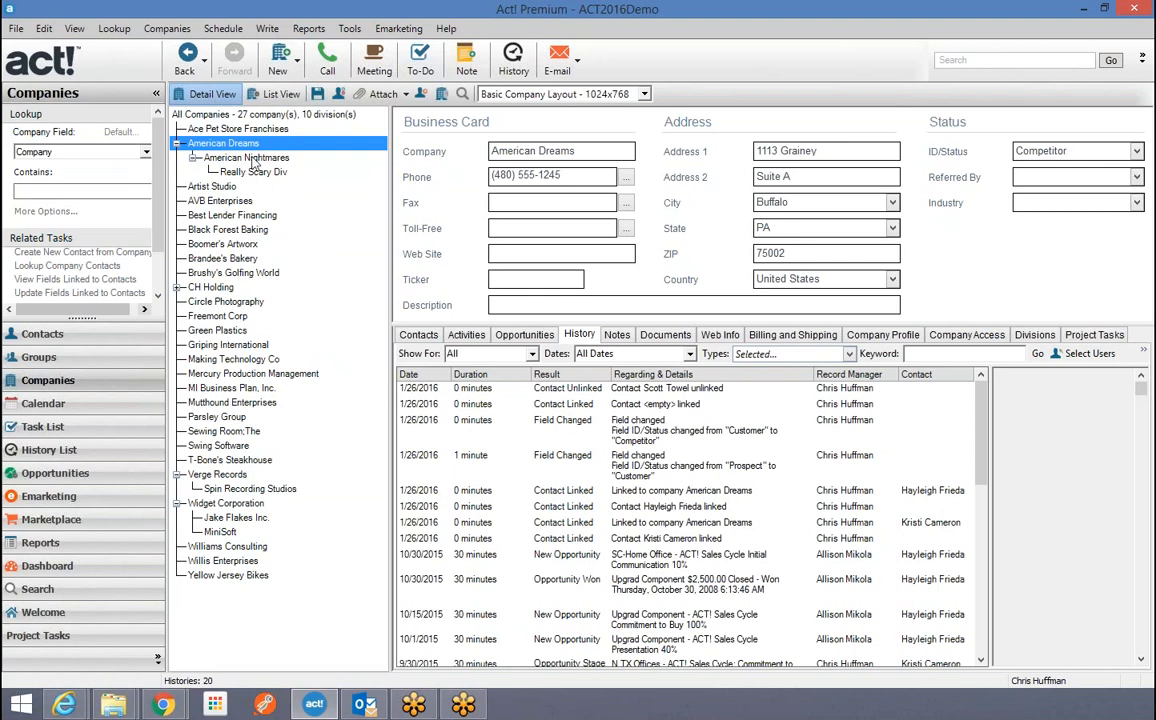
left_click(253, 173)
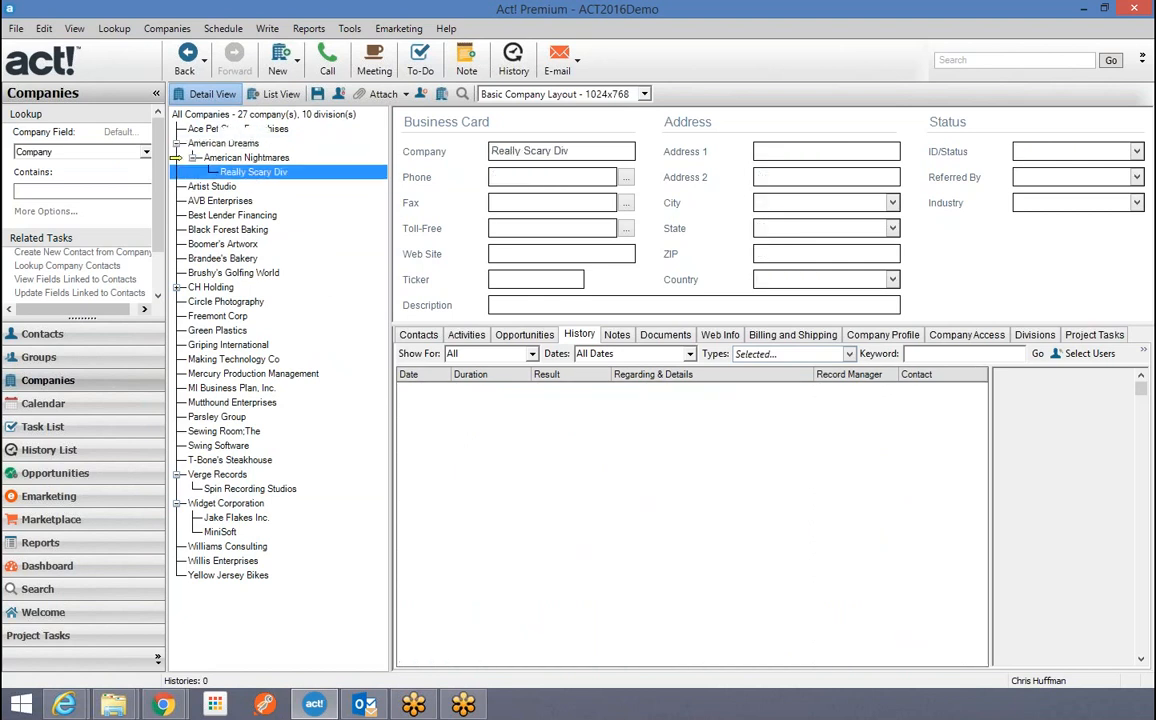
left_click_drag(218, 130, 218, 130)
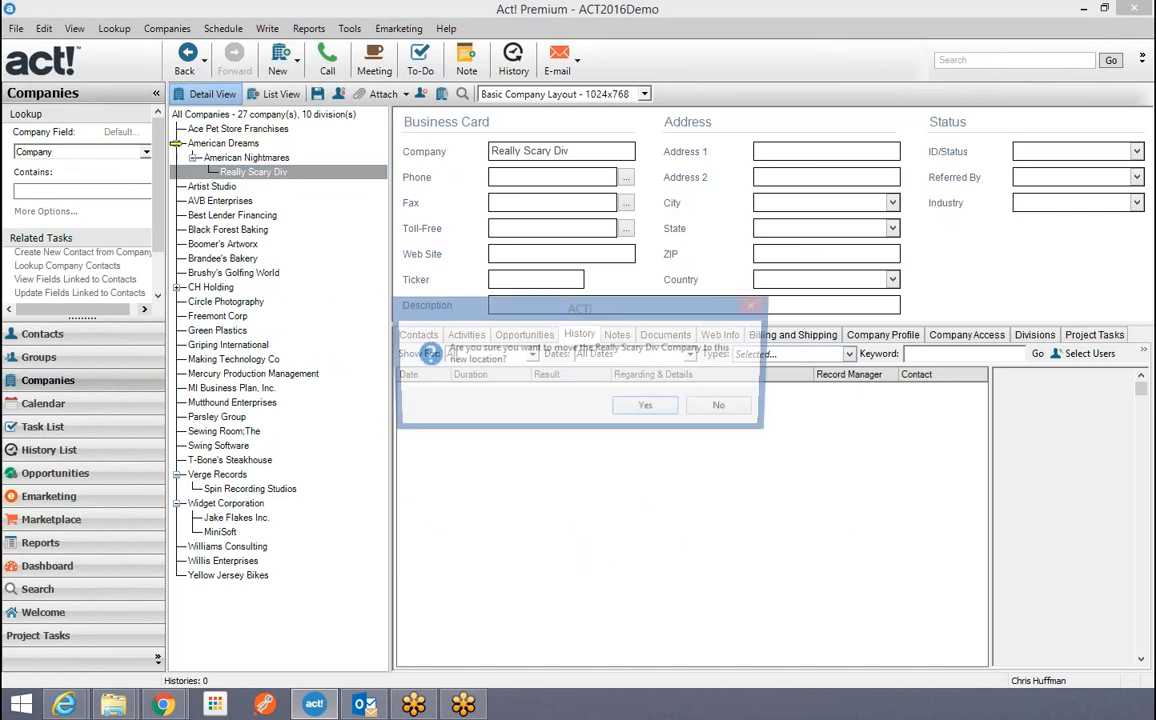
left_click(648, 408)
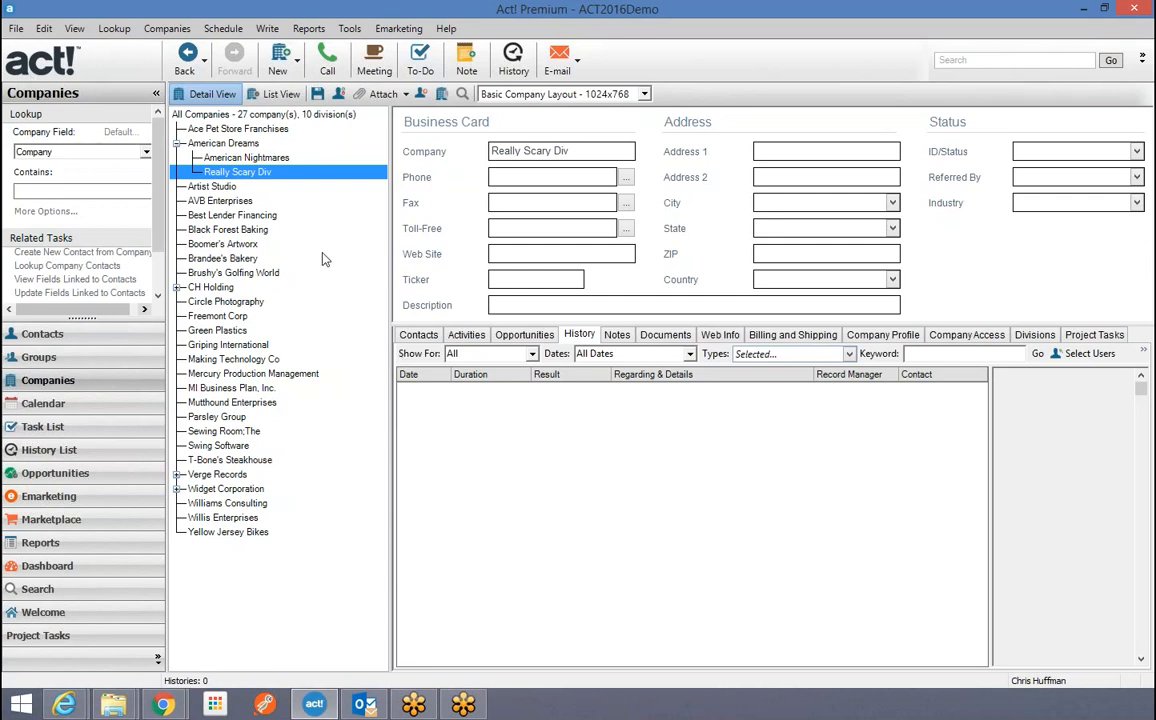
left_click(418, 334)
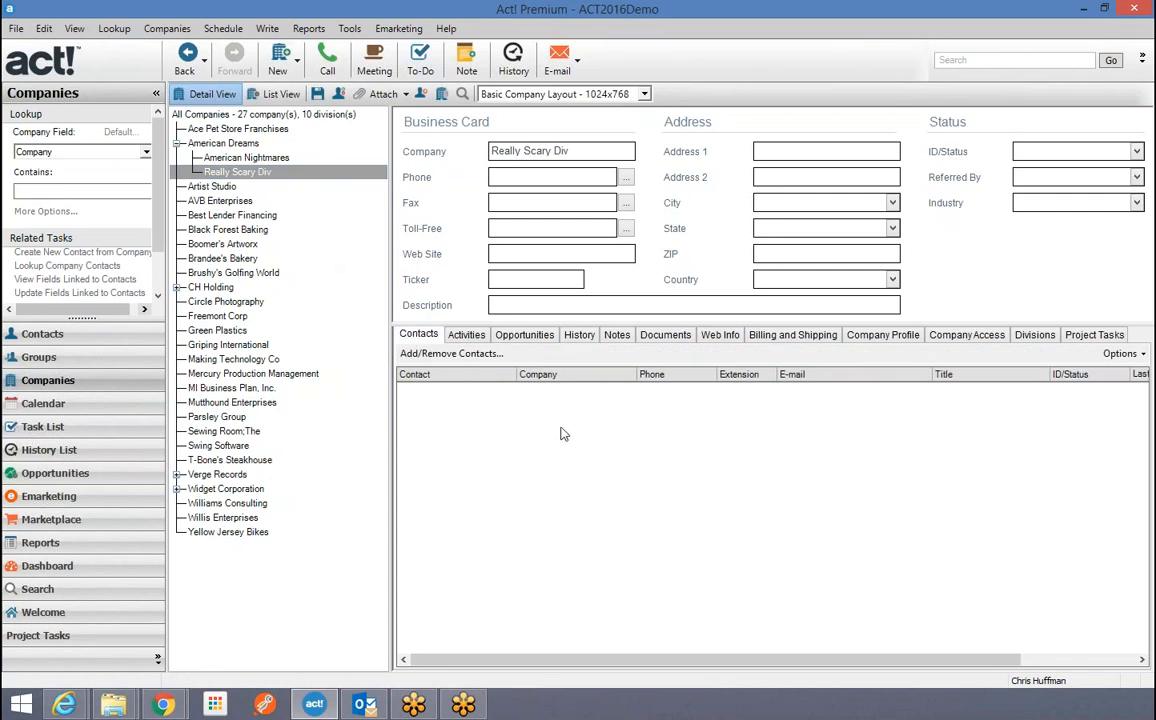
Open American Dreams in the company tree to see its three linked contacts.
left_click(230, 143)
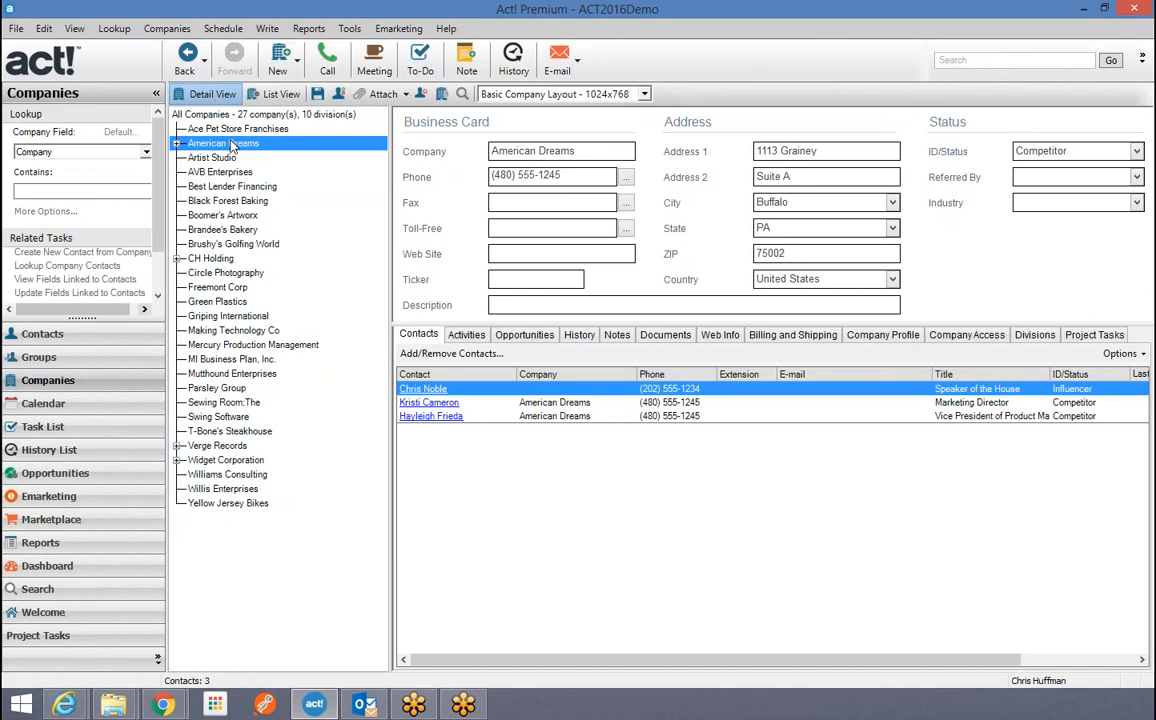
left_click(40, 381)
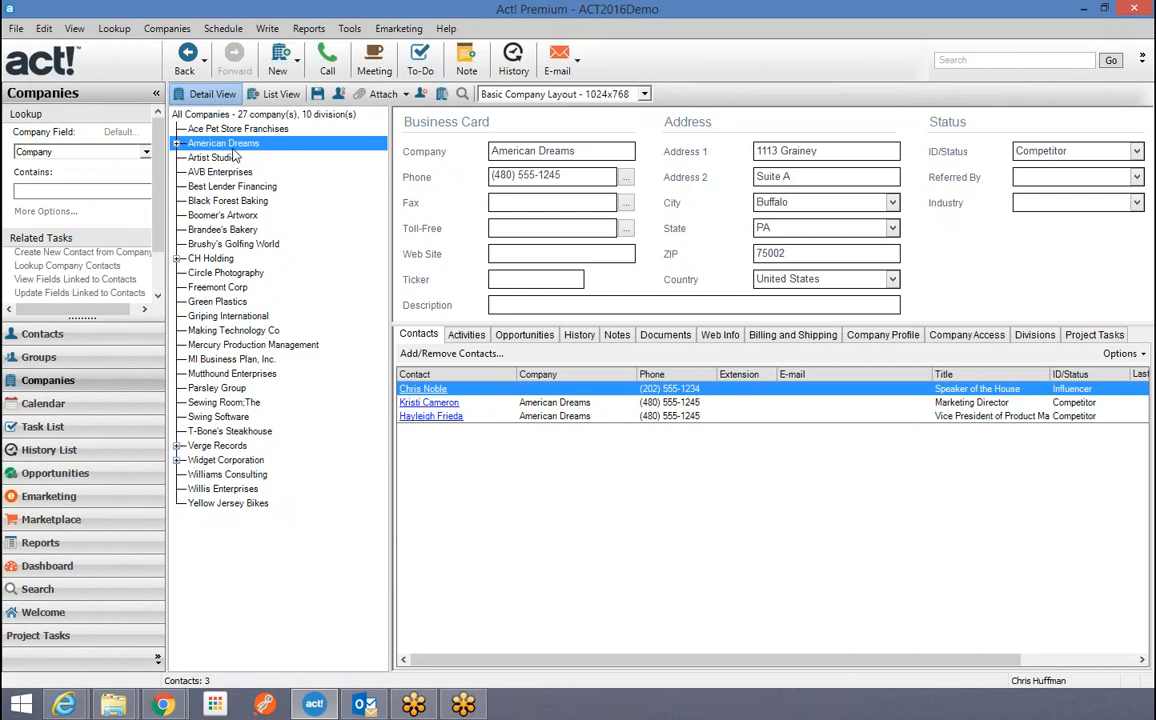
Add a new company record and enter 'Buffett Family' as its company name.
left_click(276, 58)
left_click(505, 151)
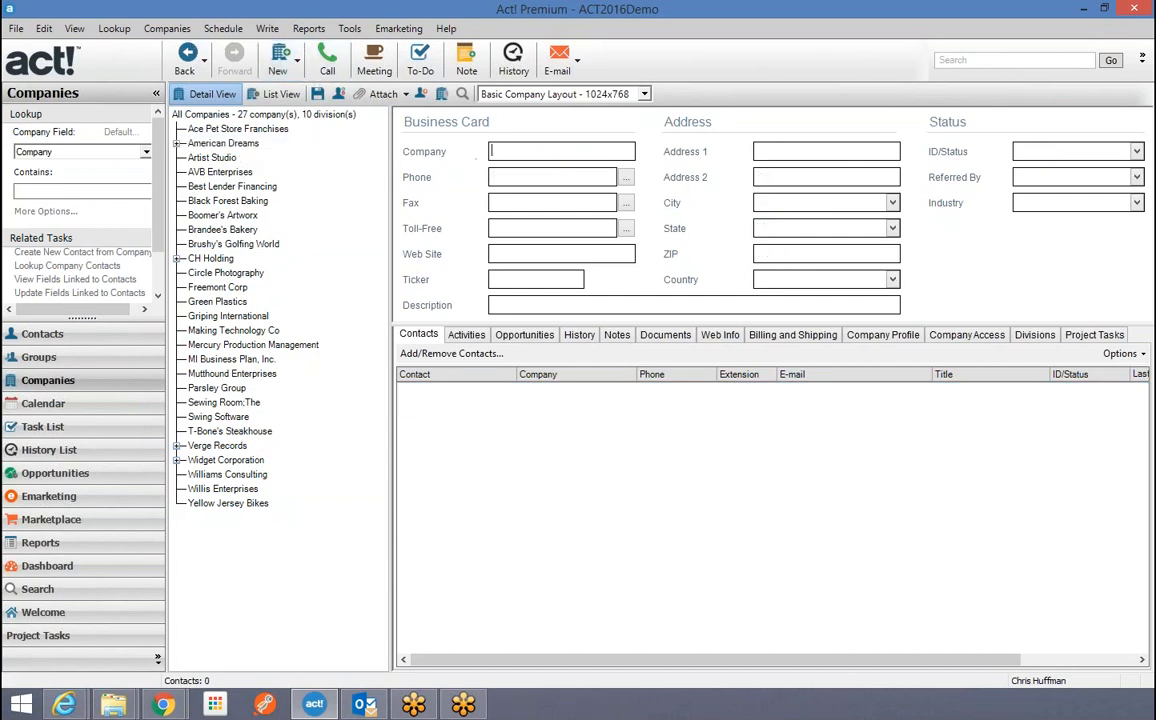
type("Buffett Family")
key("Tab")
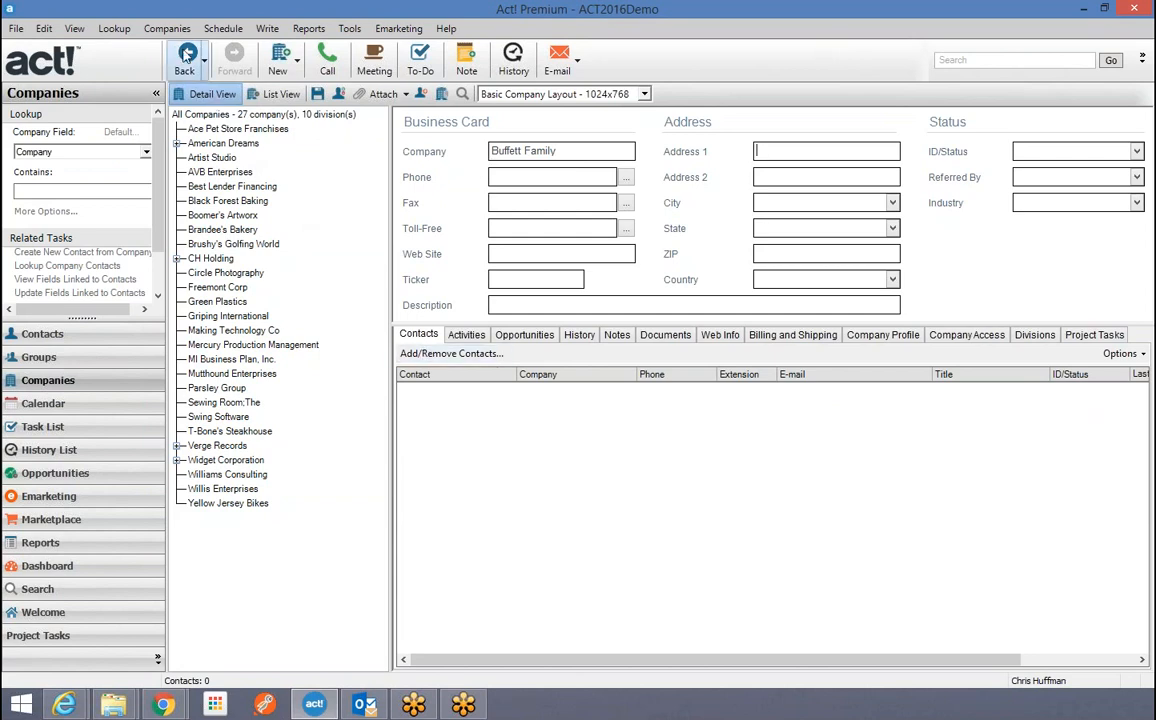
left_click(167, 28)
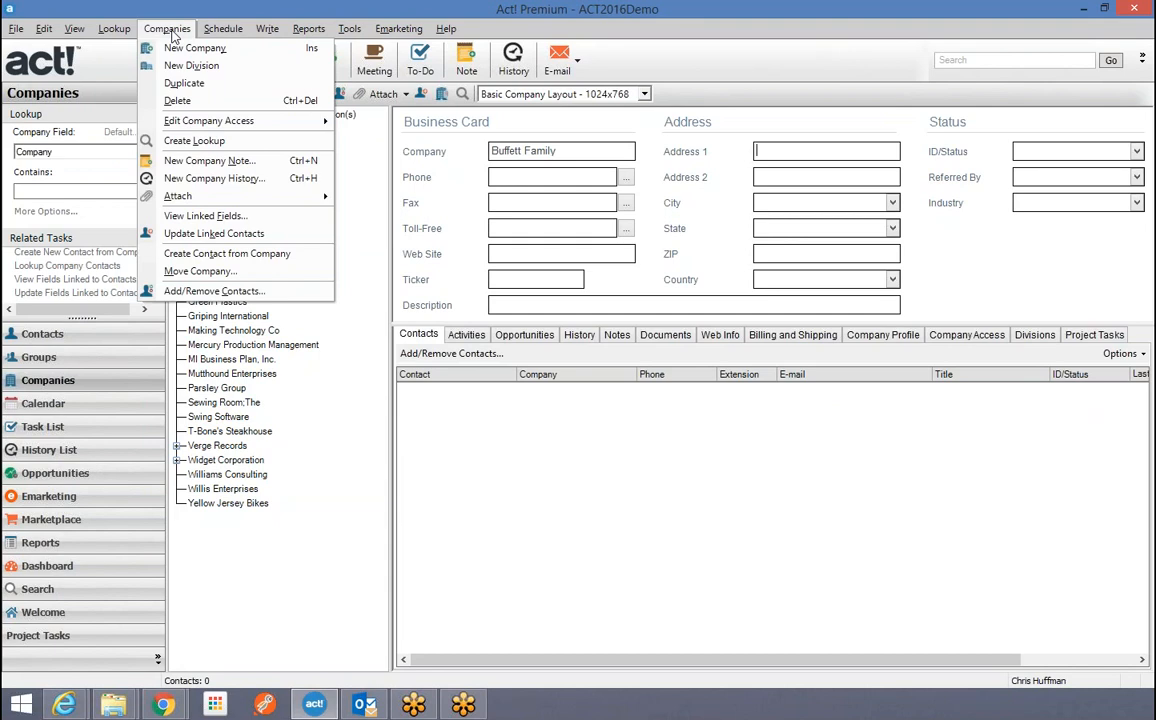
Create and save a new contact linked to the Buffett Family company.
left_click(210, 253)
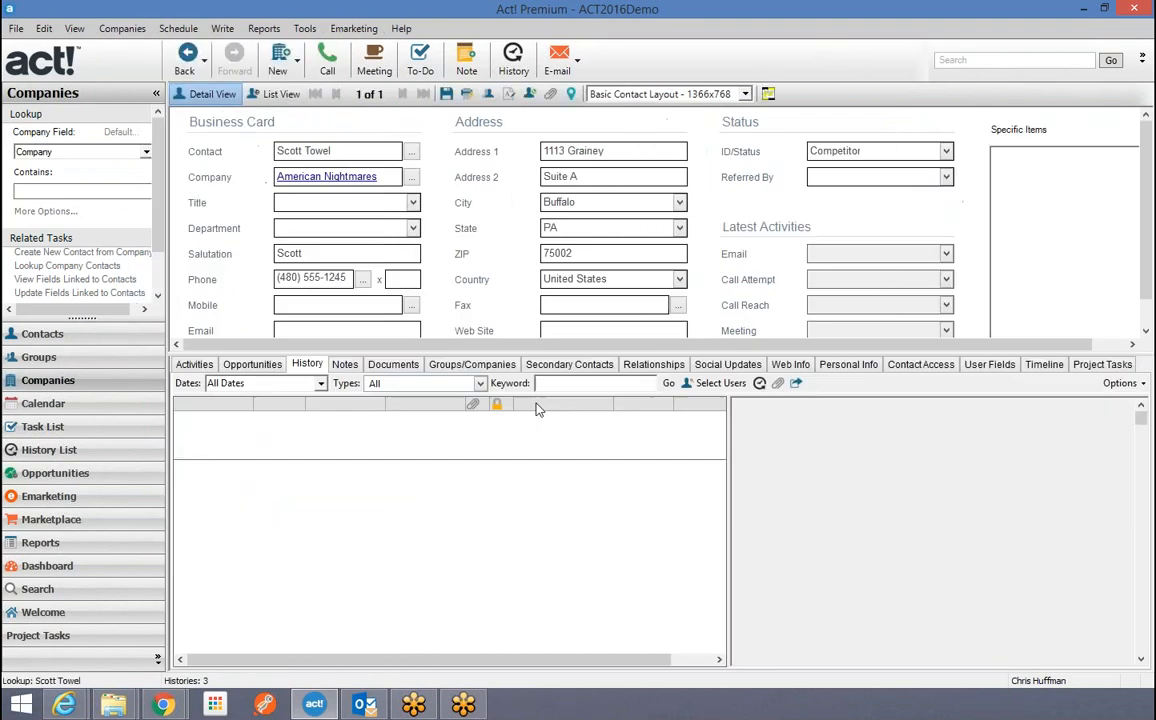
type("War")
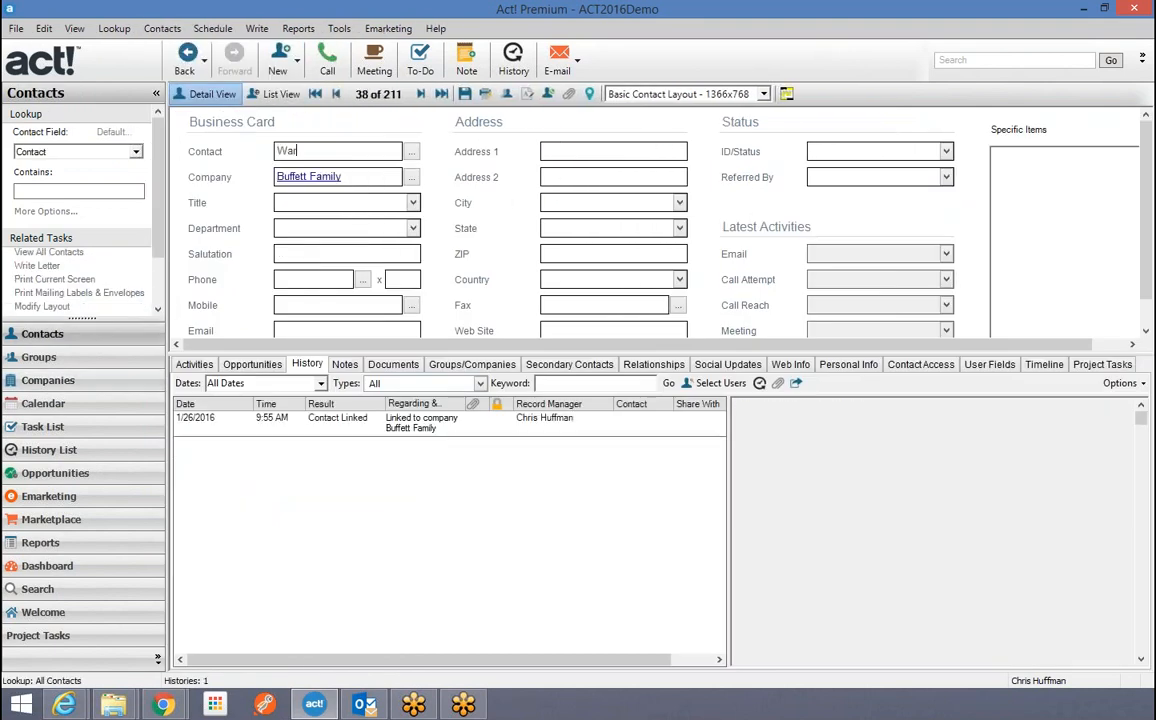
type("ren Buffett")
left_click(466, 95)
Create a second Buffett Family contact, dismissing the billing errors, and give it the title Son.
left_click(300, 177)
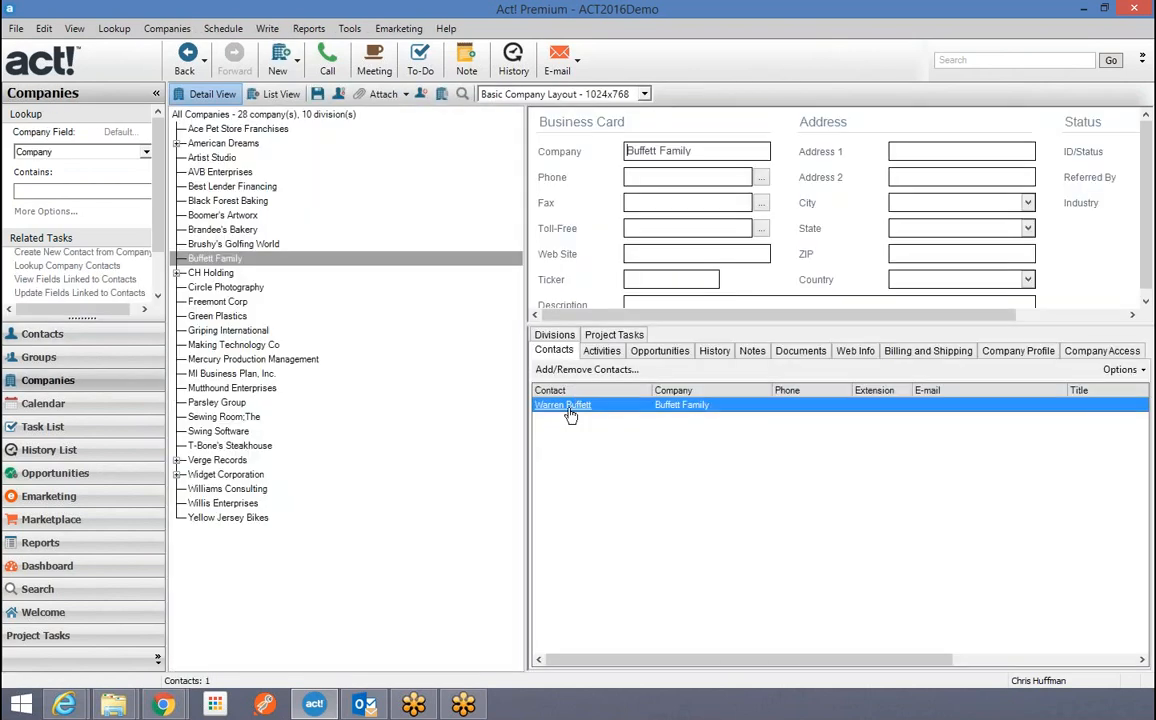
left_click(166, 28)
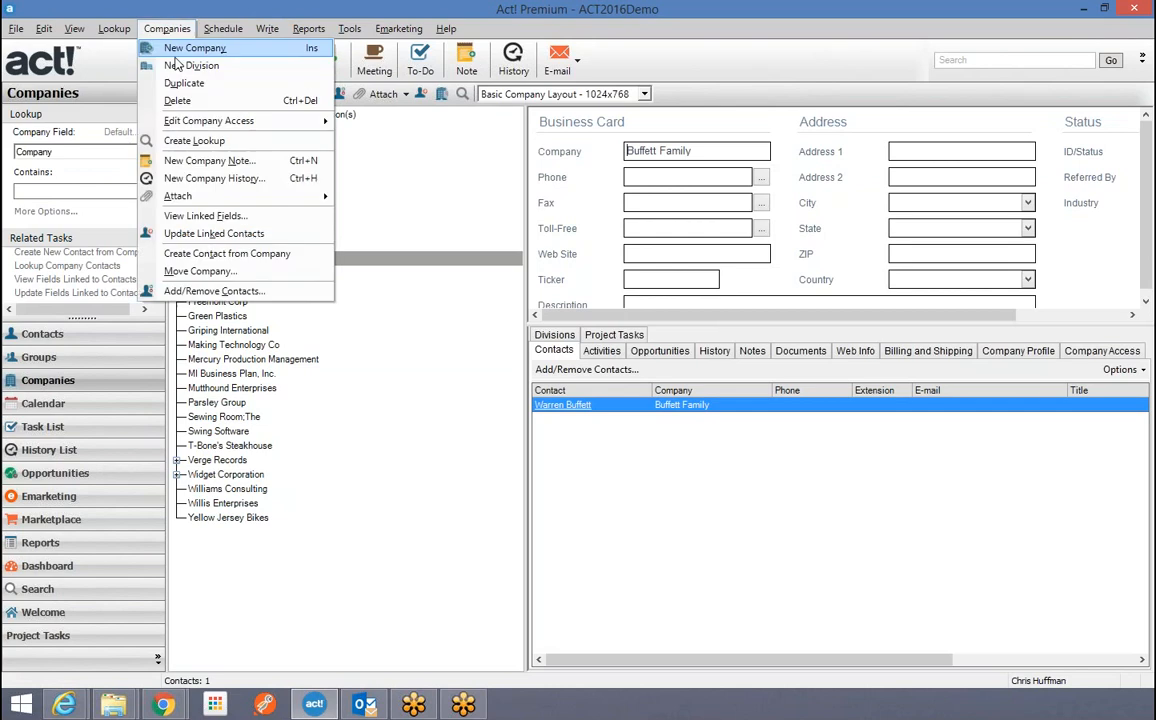
left_click(195, 272)
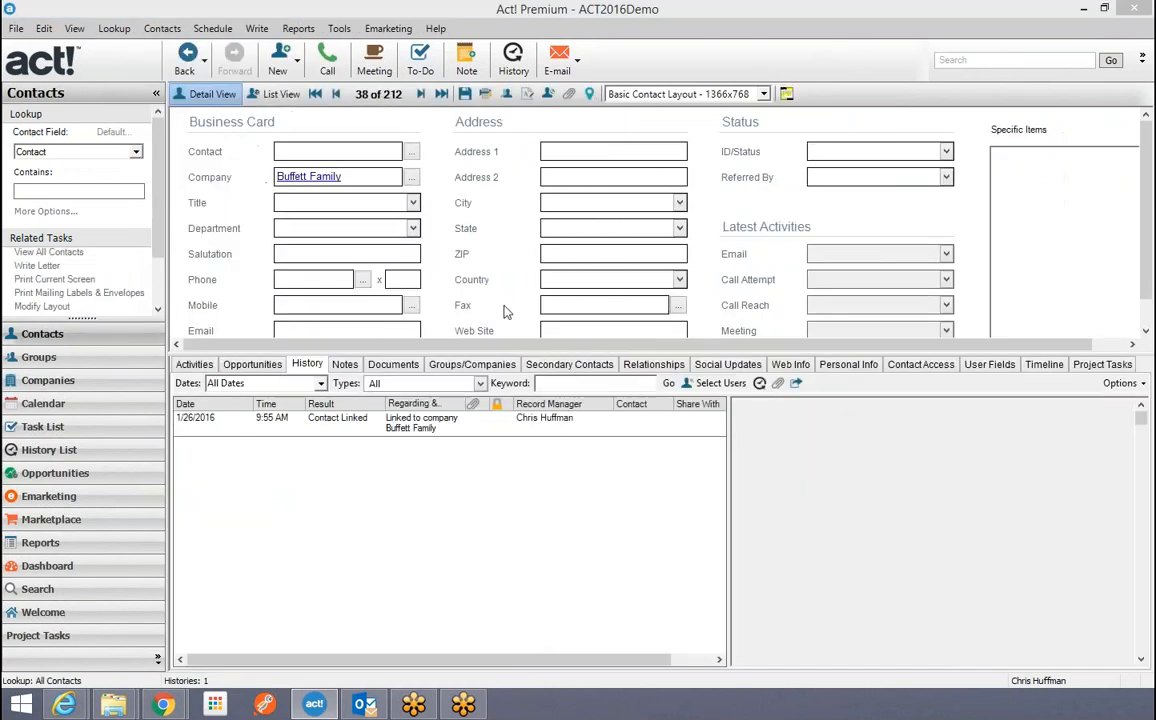
left_click(733, 423)
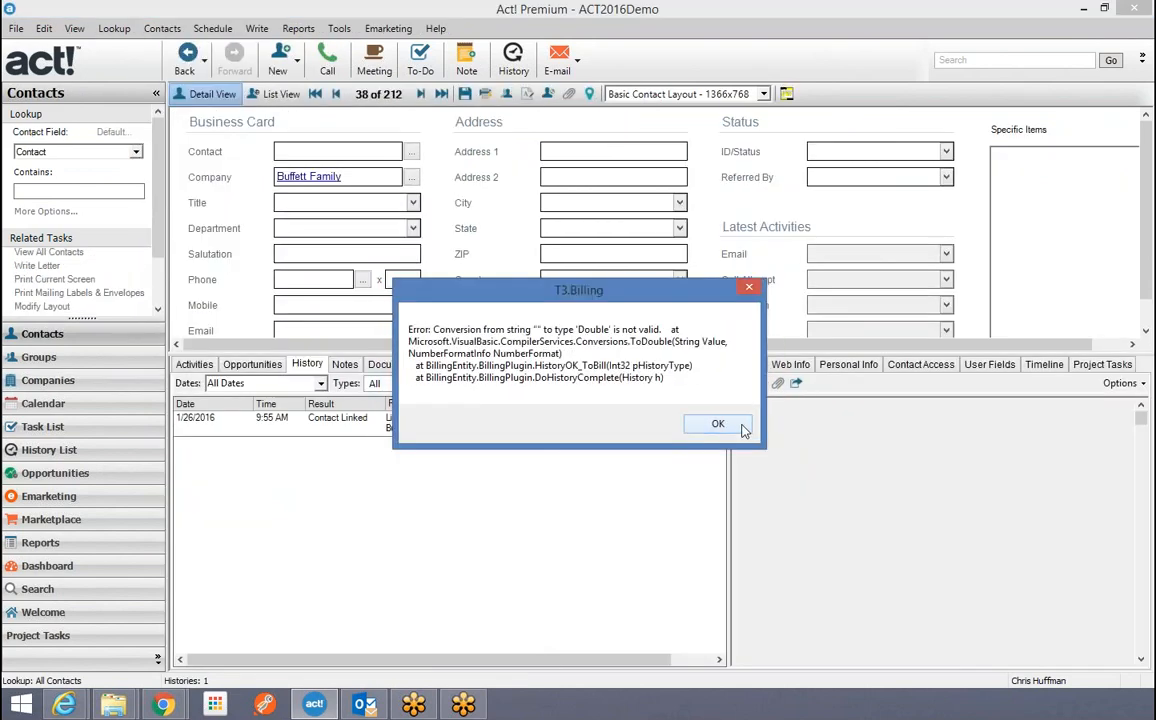
left_click(722, 422)
type("J")
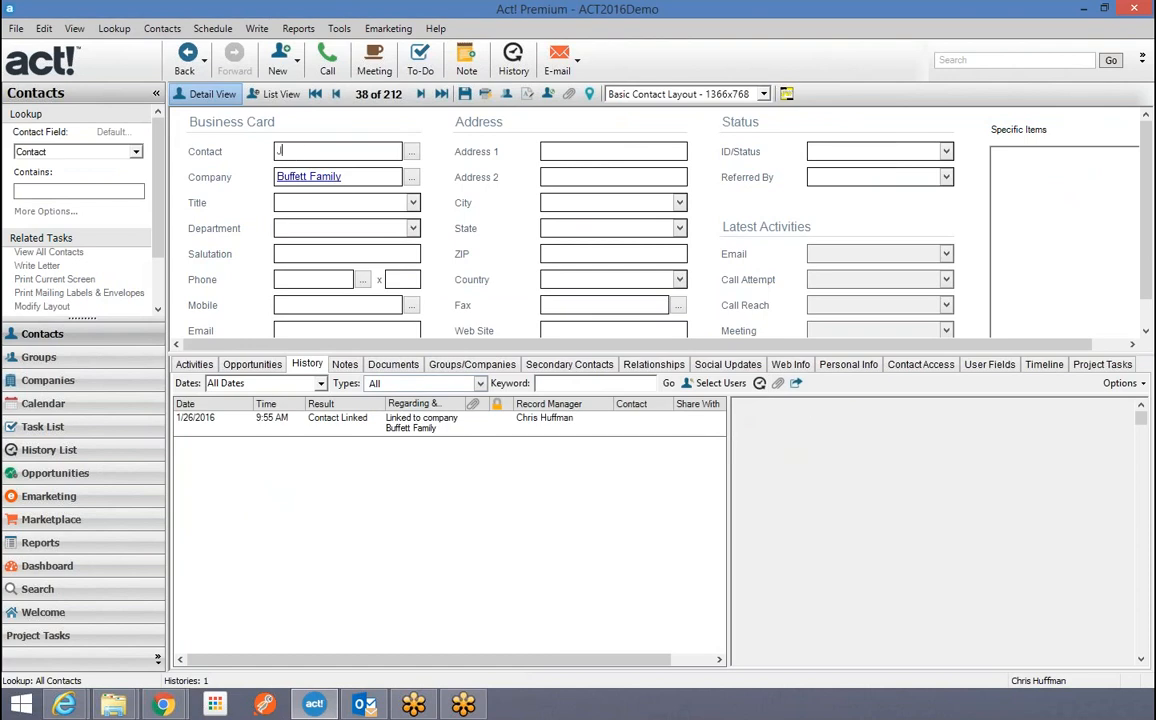
type("immy Buffett")
left_click(464, 93)
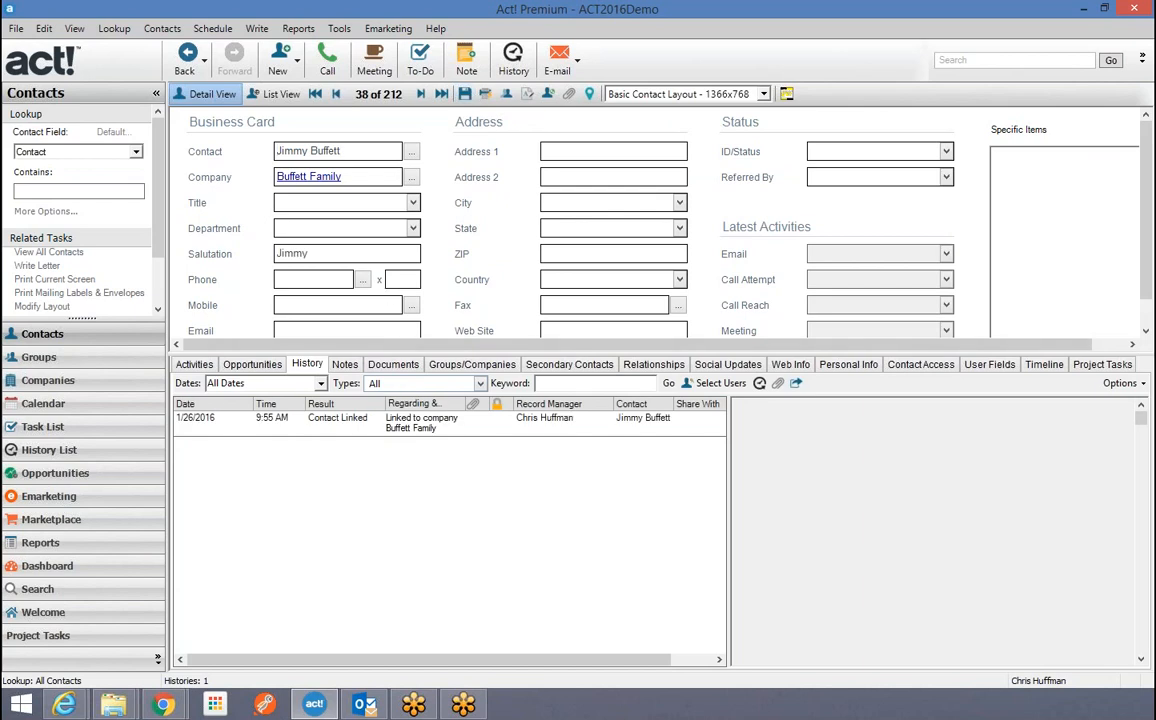
left_click(310, 203)
type("Son")
Open the Buffett Family company record and drag the splitter left to widen its details pane.
left_click(300, 177)
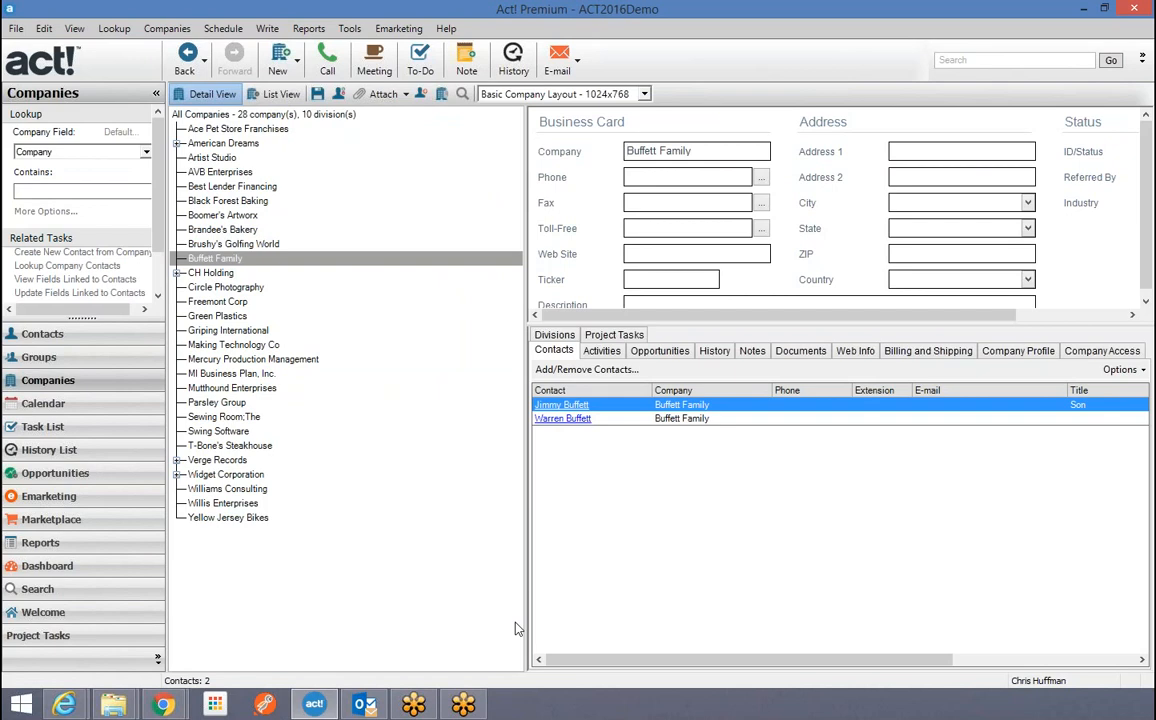
left_click_drag(526, 292, 379, 314)
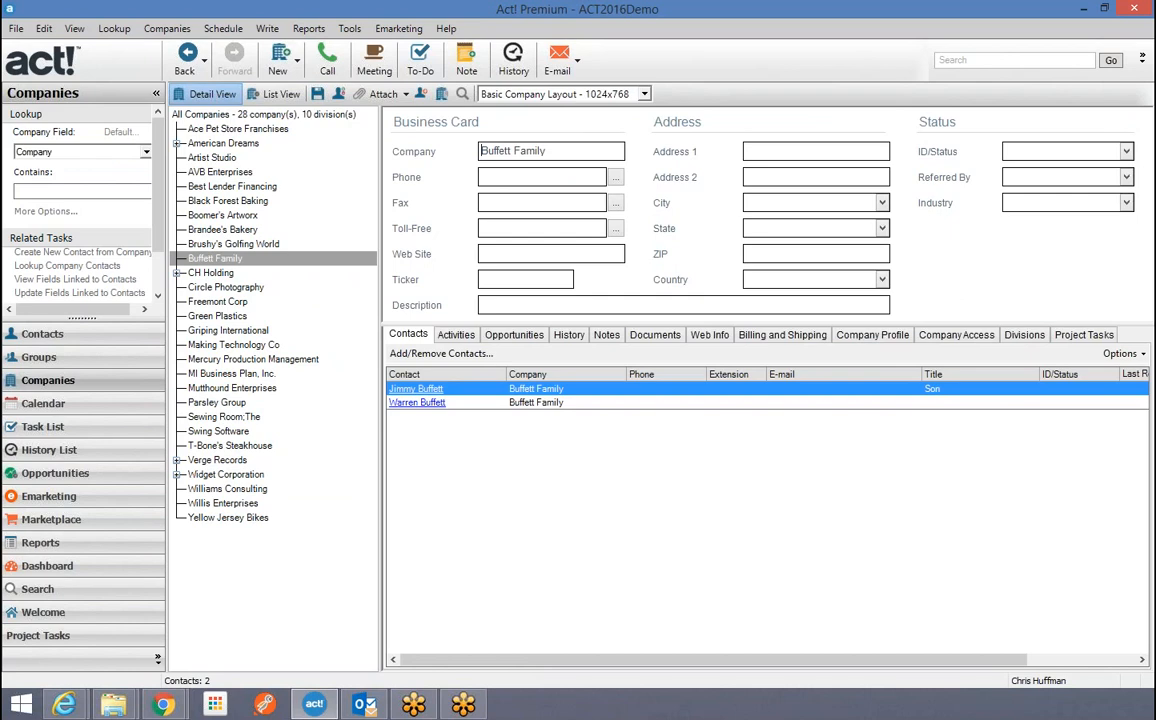
Show the NATIE Board Members group, visit Companies, then return to Groups and expand Customers.
left_click(45, 357)
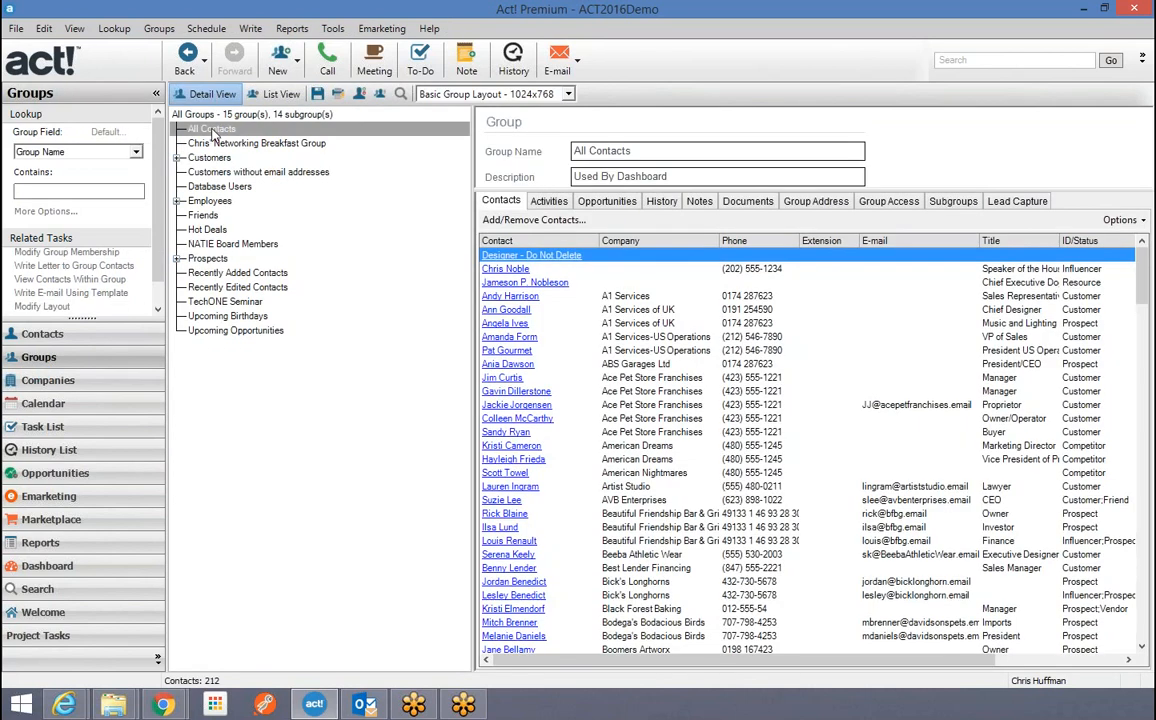
left_click(208, 246)
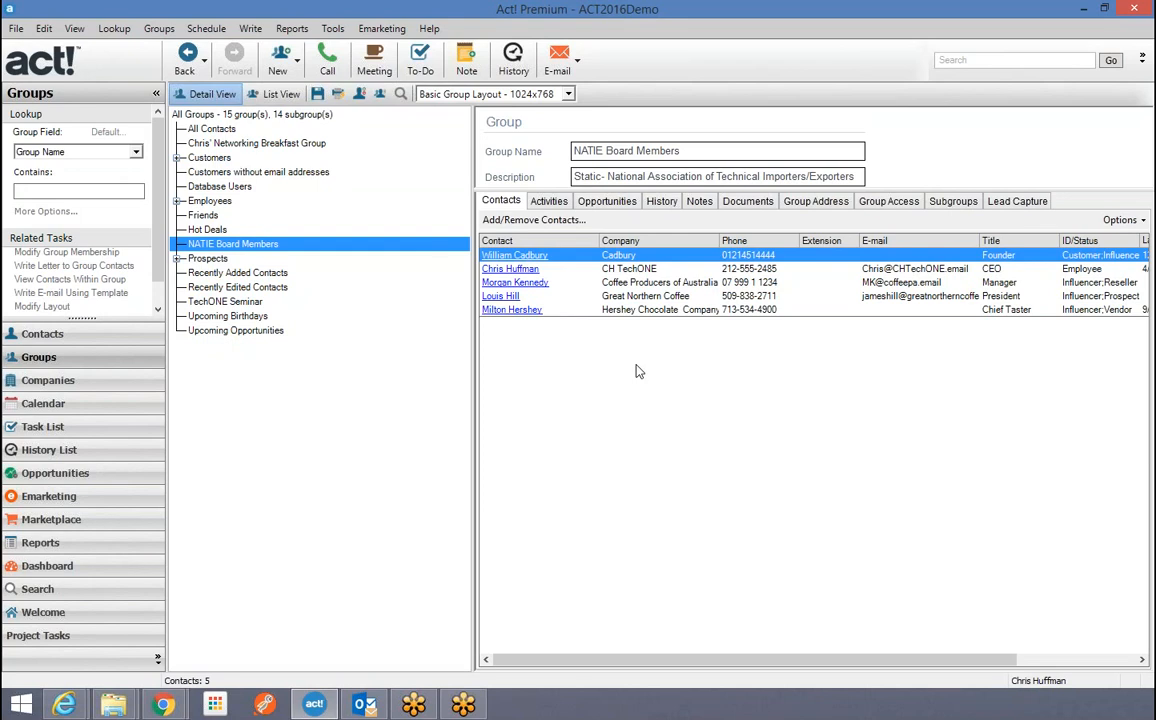
left_click(50, 382)
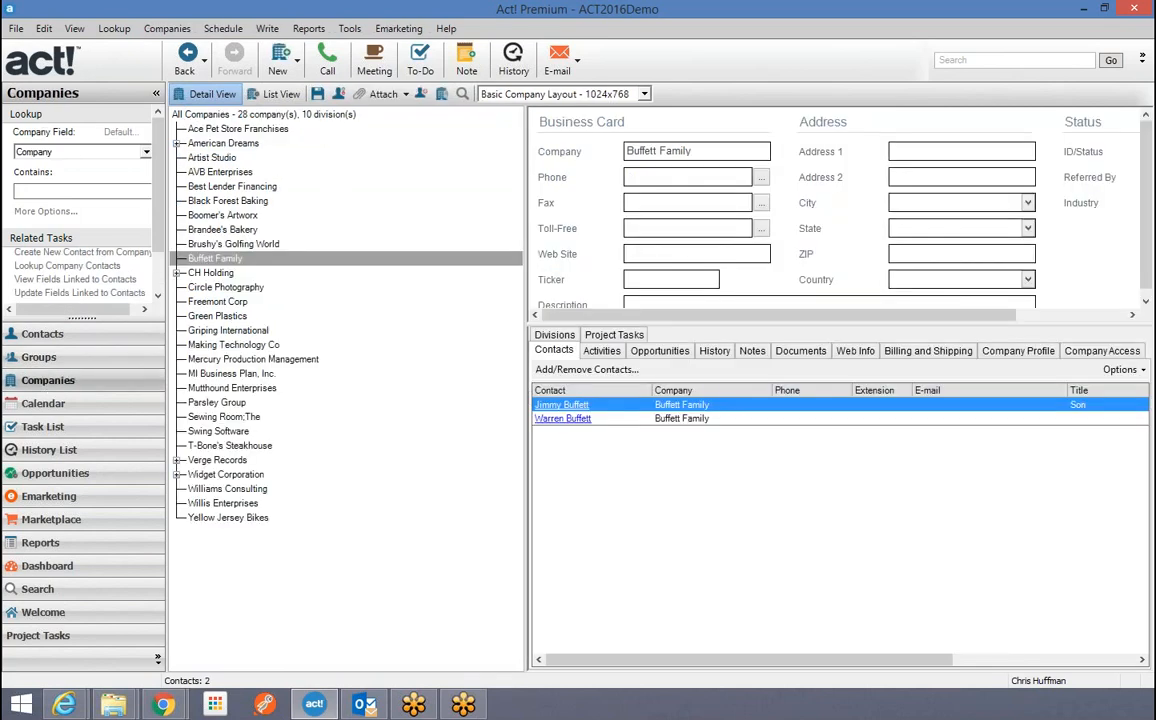
left_click(75, 367)
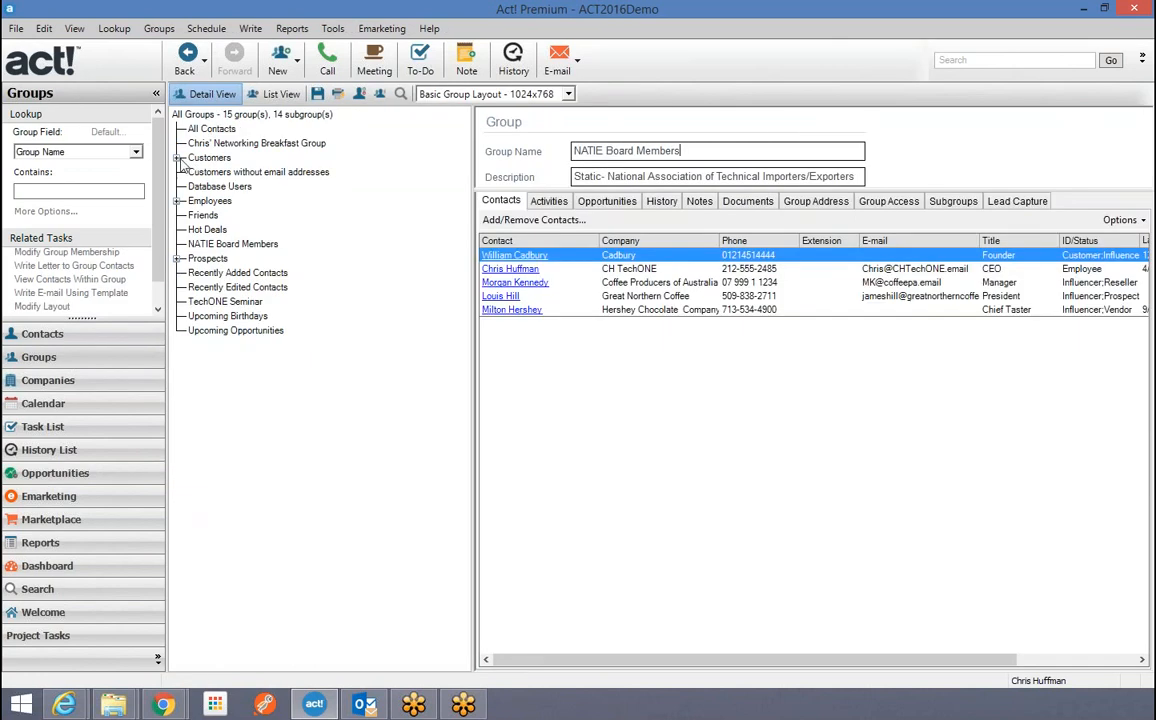
left_click(177, 158)
Select the Customers-AsiaPac subgroup, view its context menu, then return to the contact record.
left_click(243, 172)
right_click(247, 173)
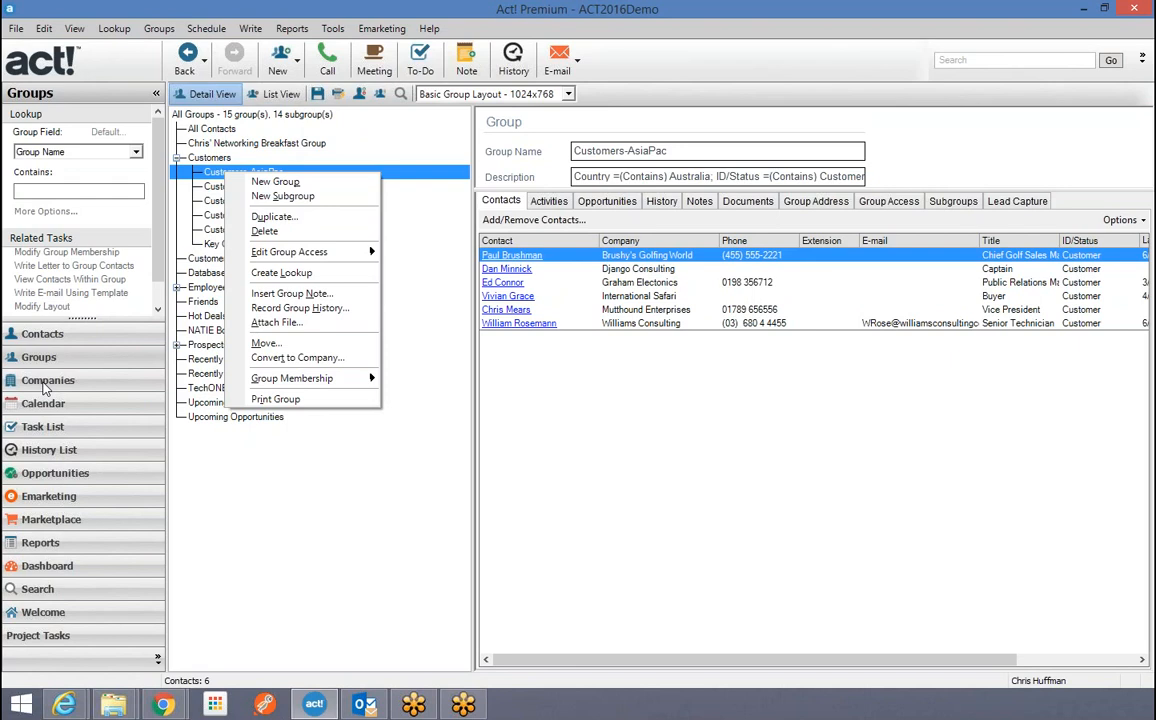
left_click(42, 333)
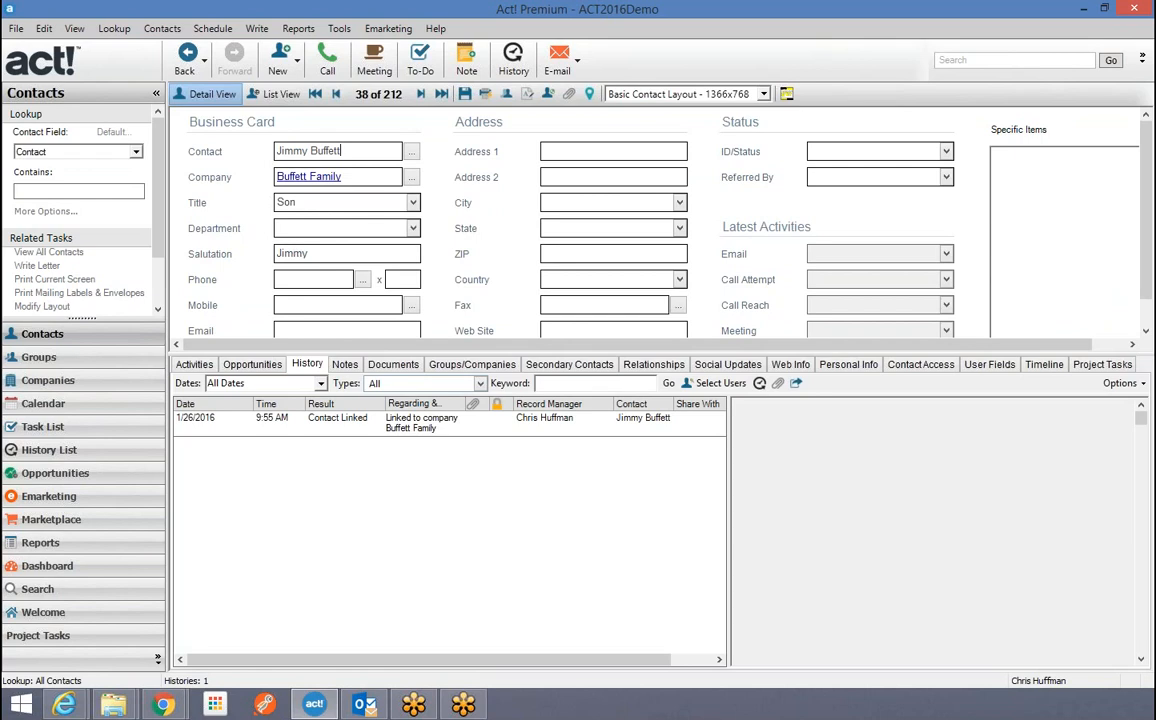
Add the agent as a secondary contact with company and contact name, accepting the name split.
left_click(579, 367)
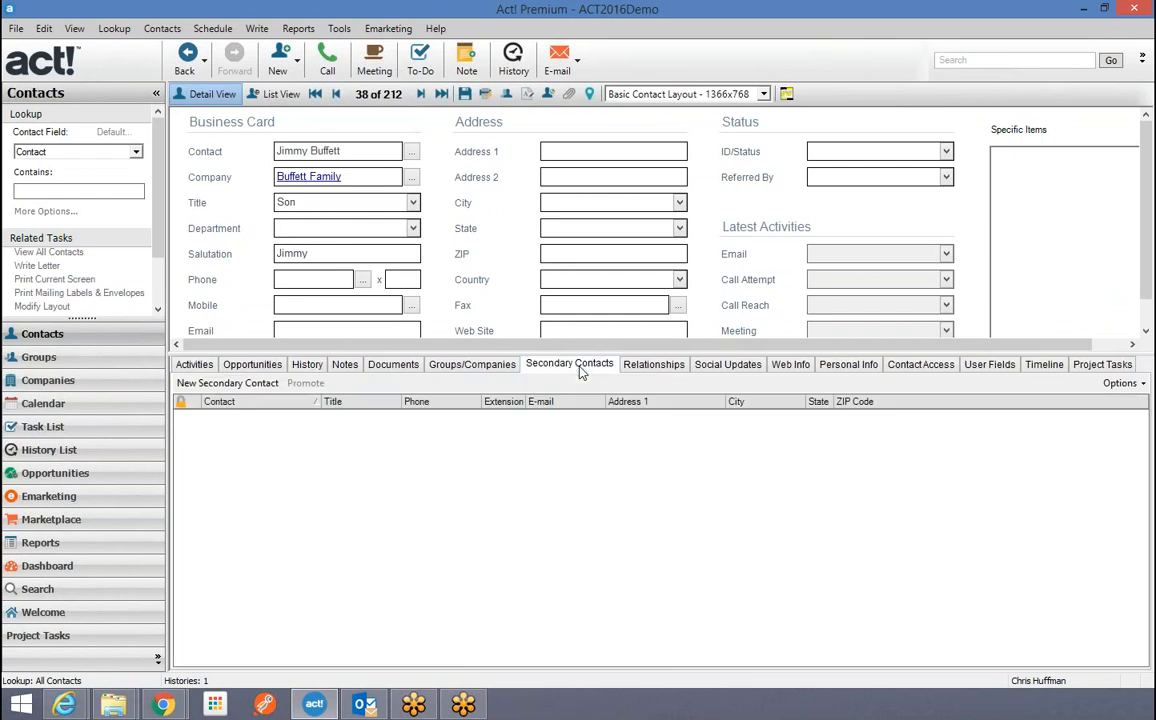
left_click(182, 387)
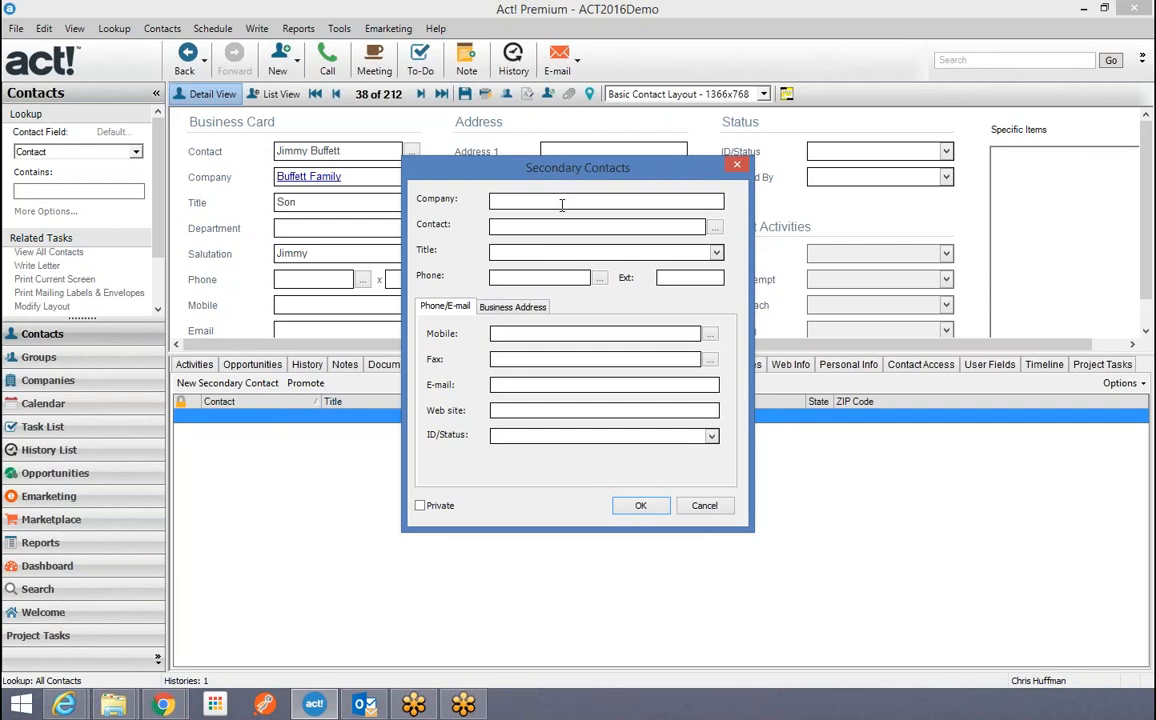
type("Joe ")
type("Lawyer")
key("BackSpace")
key("BackSpace")
key("BackSpace")
type("Agent")
left_click(640, 505)
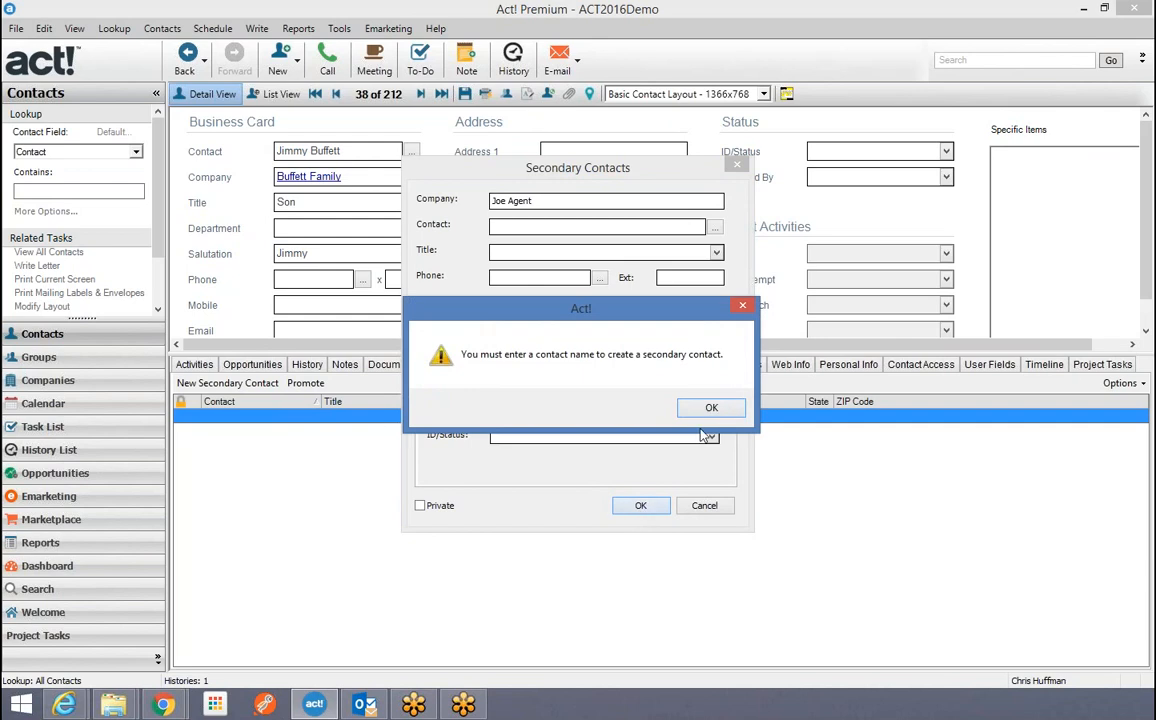
left_click(711, 408)
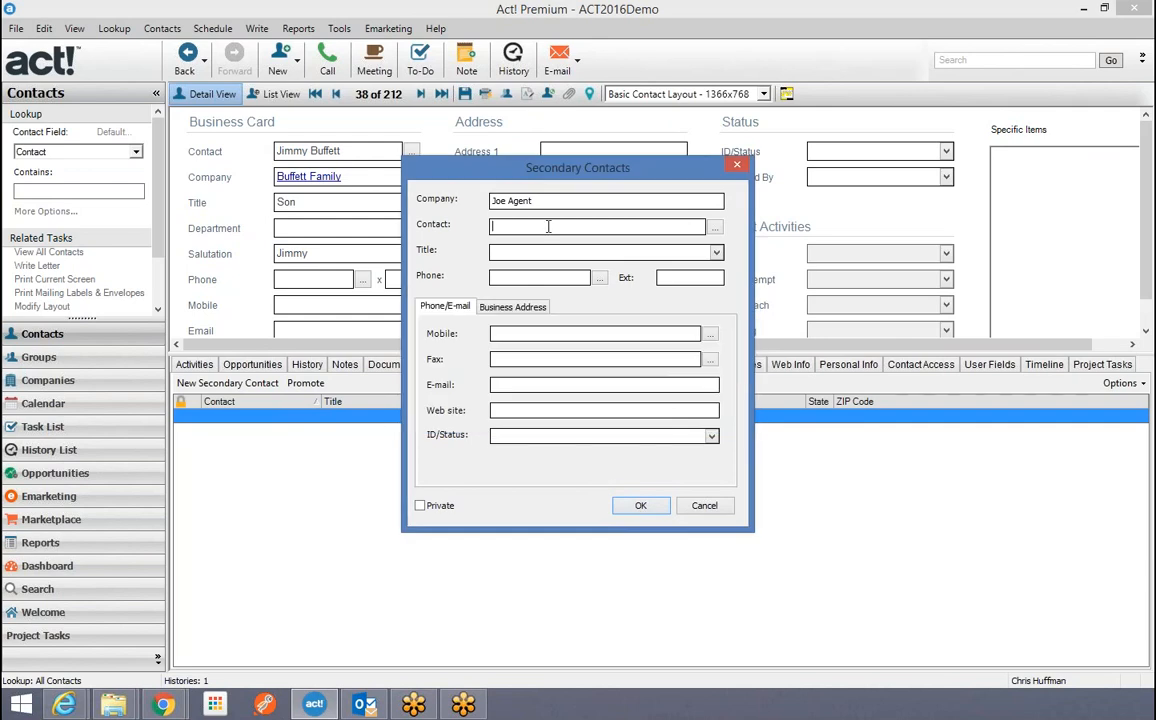
type("Joe the Agent")
key("Tab")
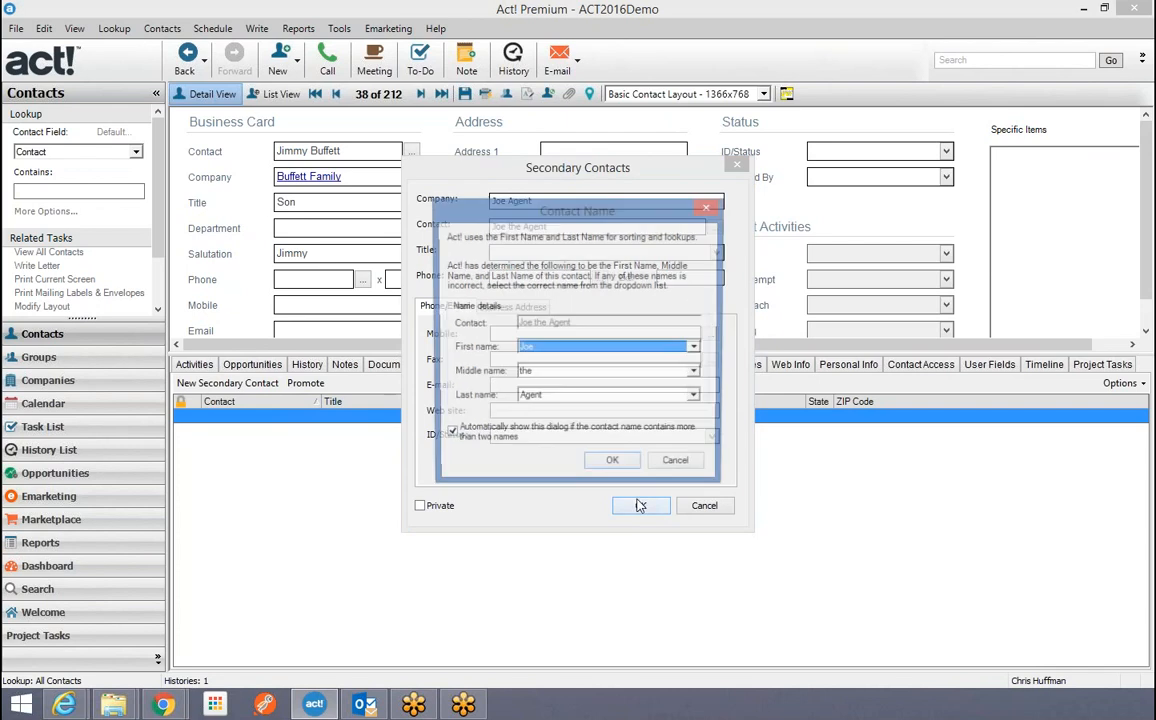
left_click(613, 465)
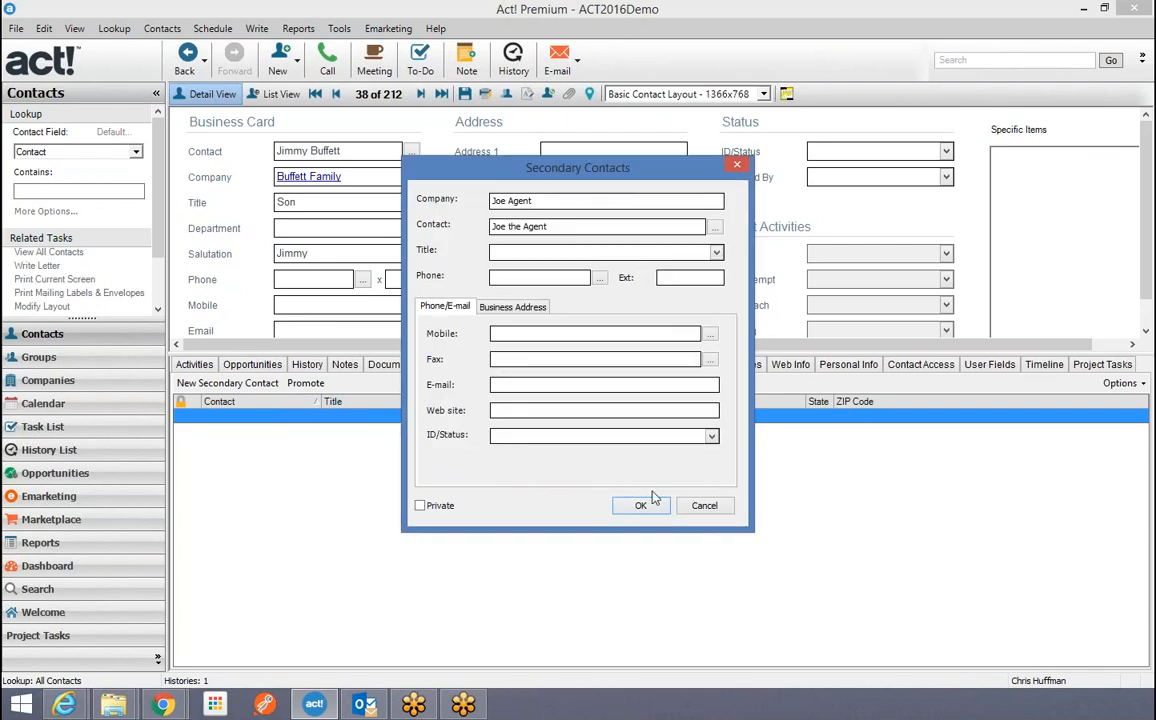
left_click(643, 508)
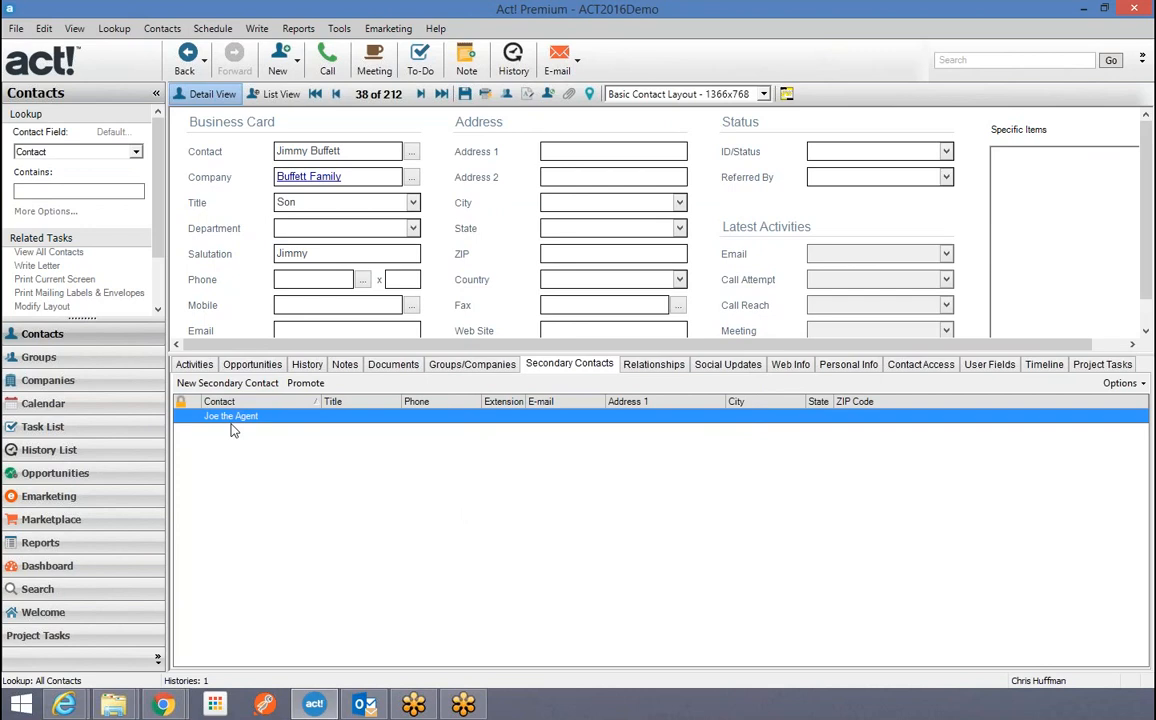
Start promoting the agent secondary contact, cancel it, and come back via Companies.
left_click(306, 386)
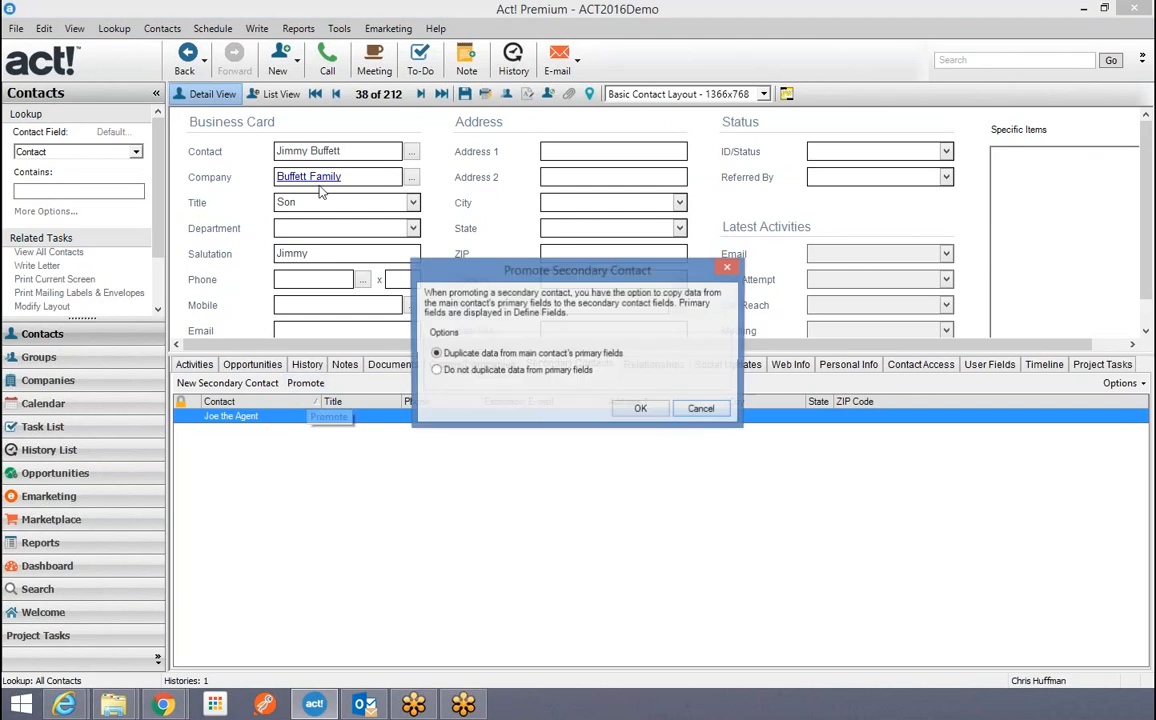
left_click(702, 409)
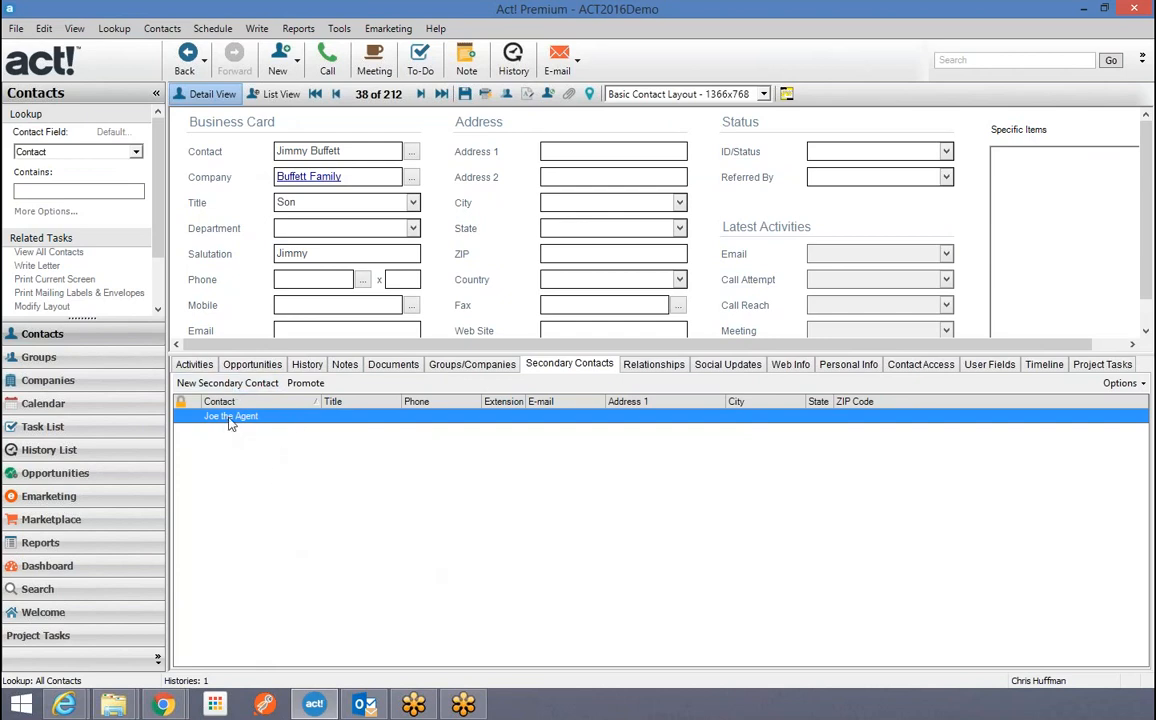
left_click(60, 380)
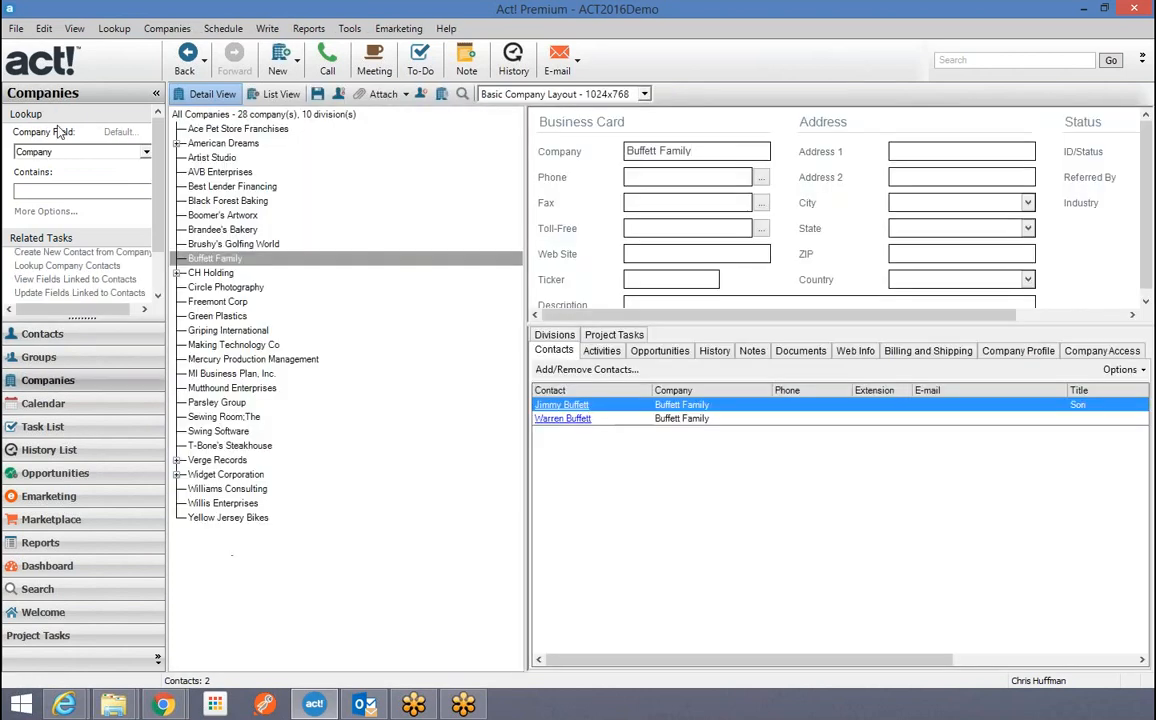
left_click(95, 338)
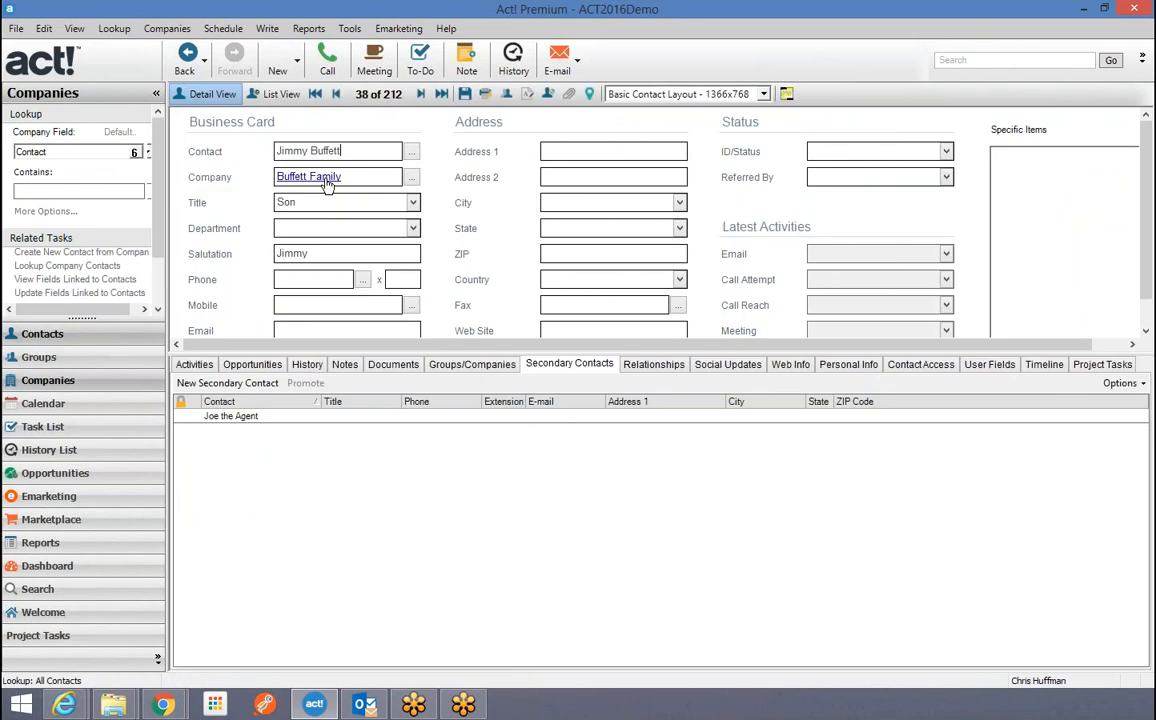
Promote the agent to a full contact, dismiss the billing errors, and open Buffett Family.
left_click(227, 417)
left_click(305, 384)
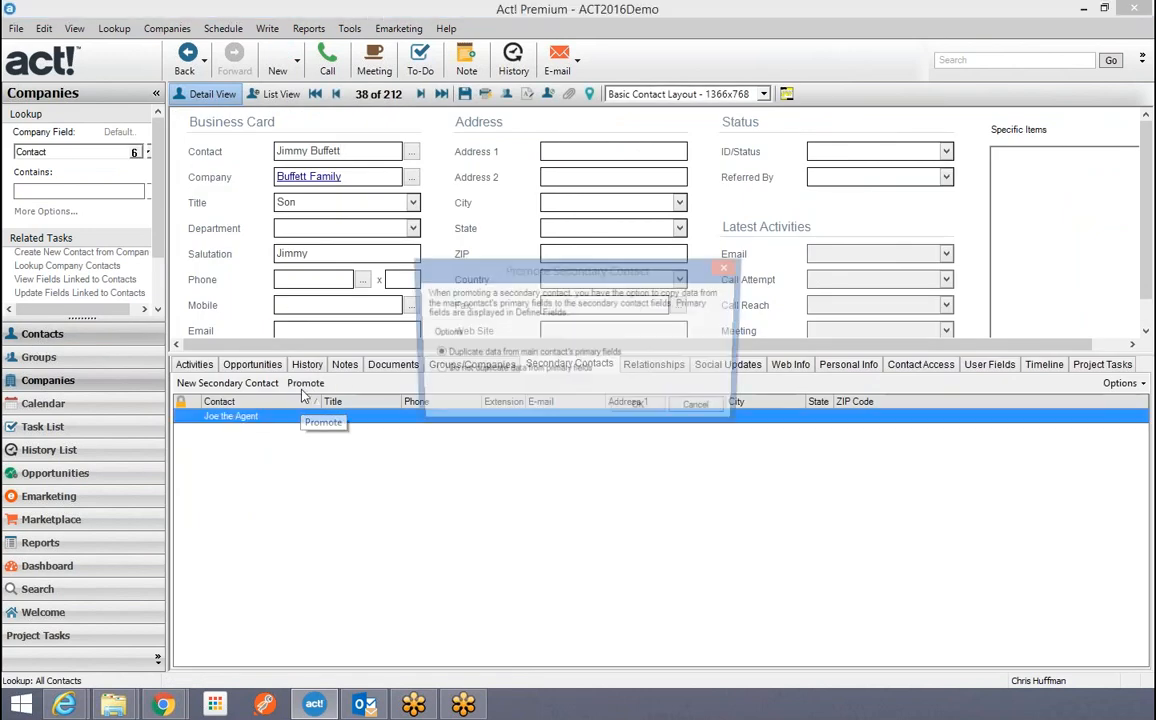
left_click(641, 409)
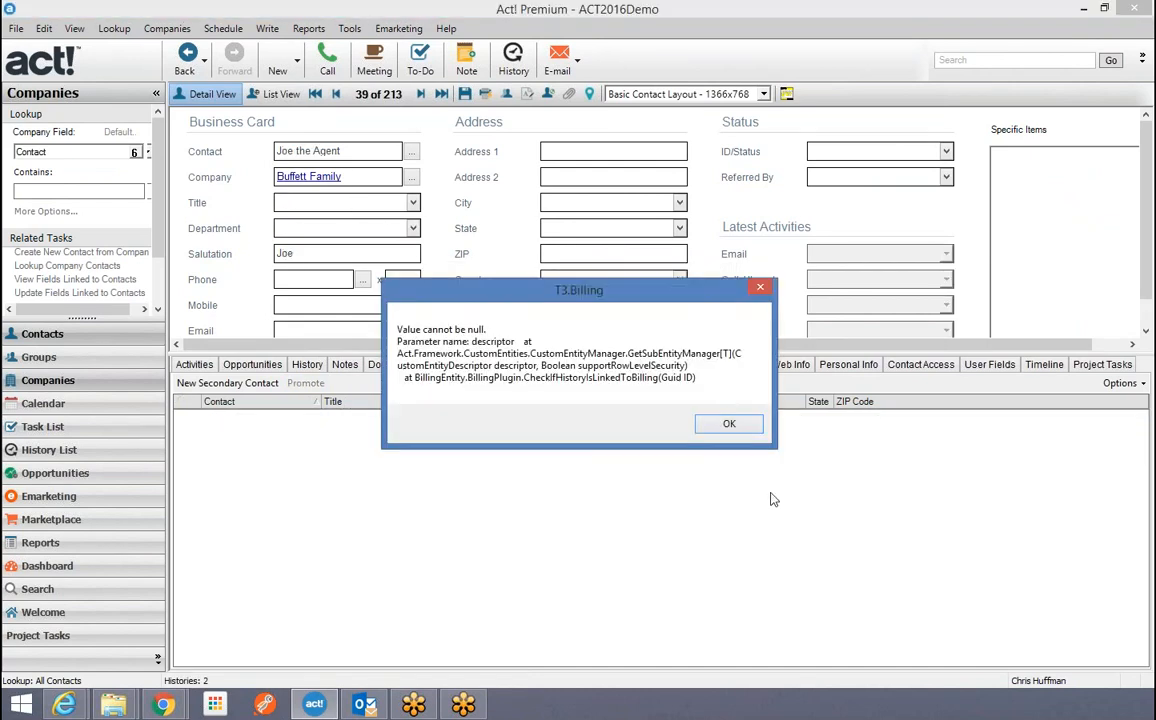
left_click(724, 421)
left_click(744, 427)
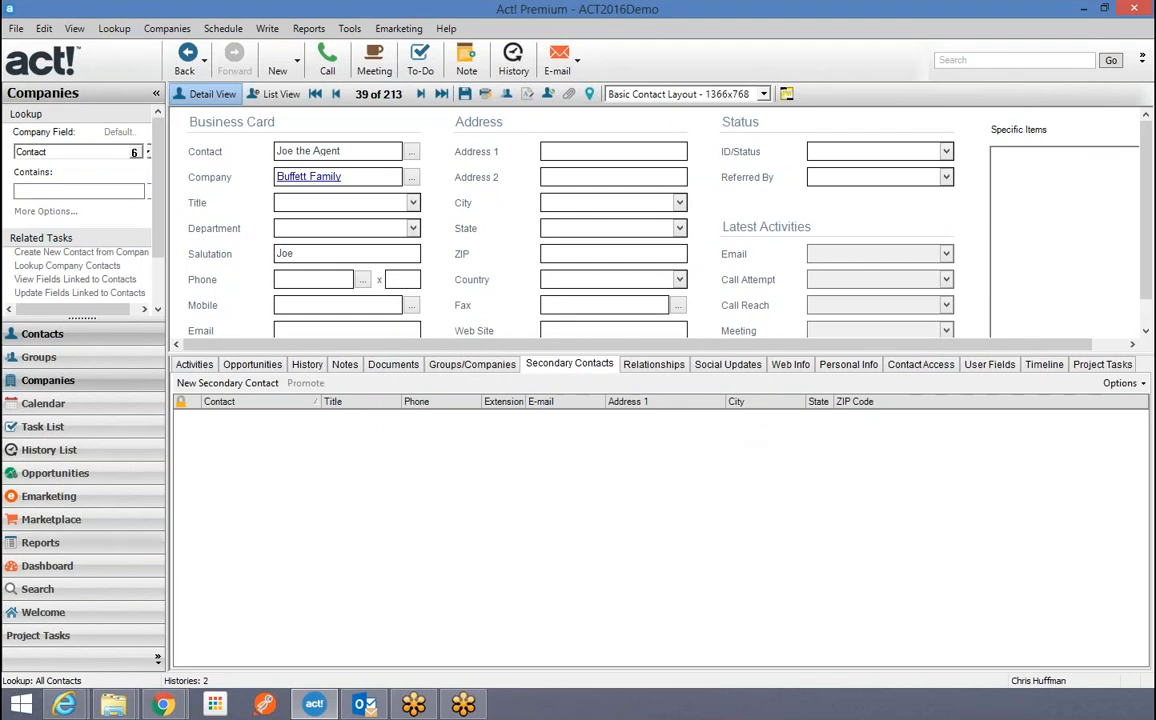
left_click(76, 386)
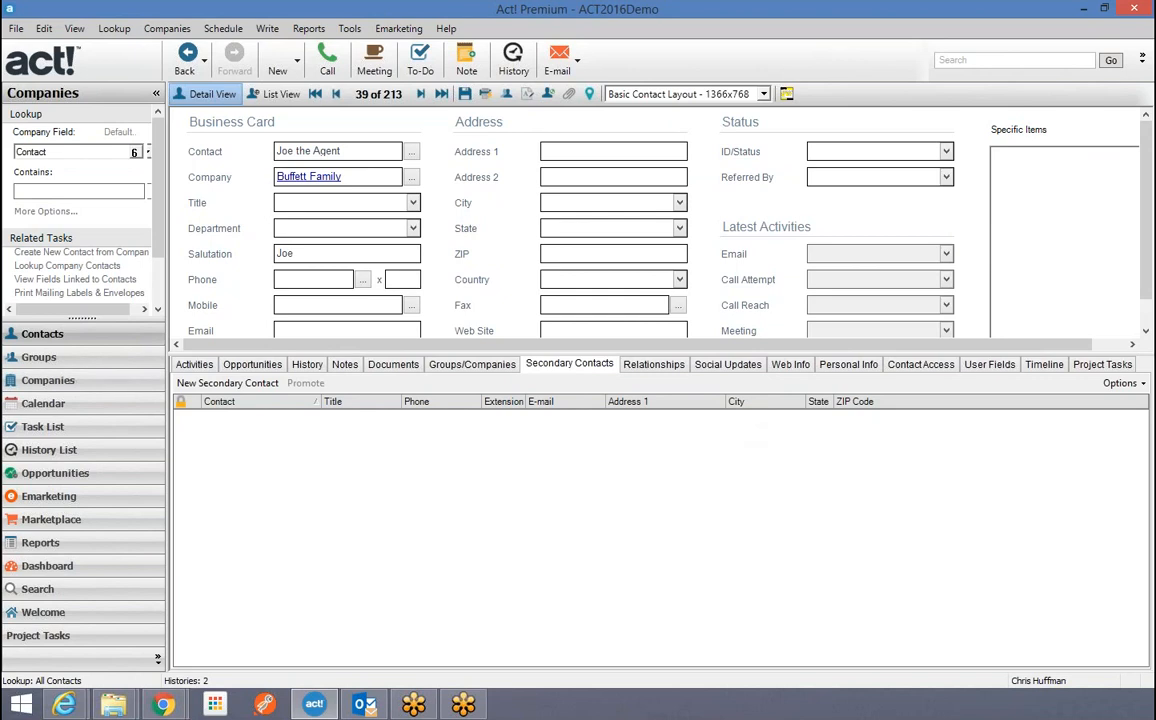
left_click(300, 176)
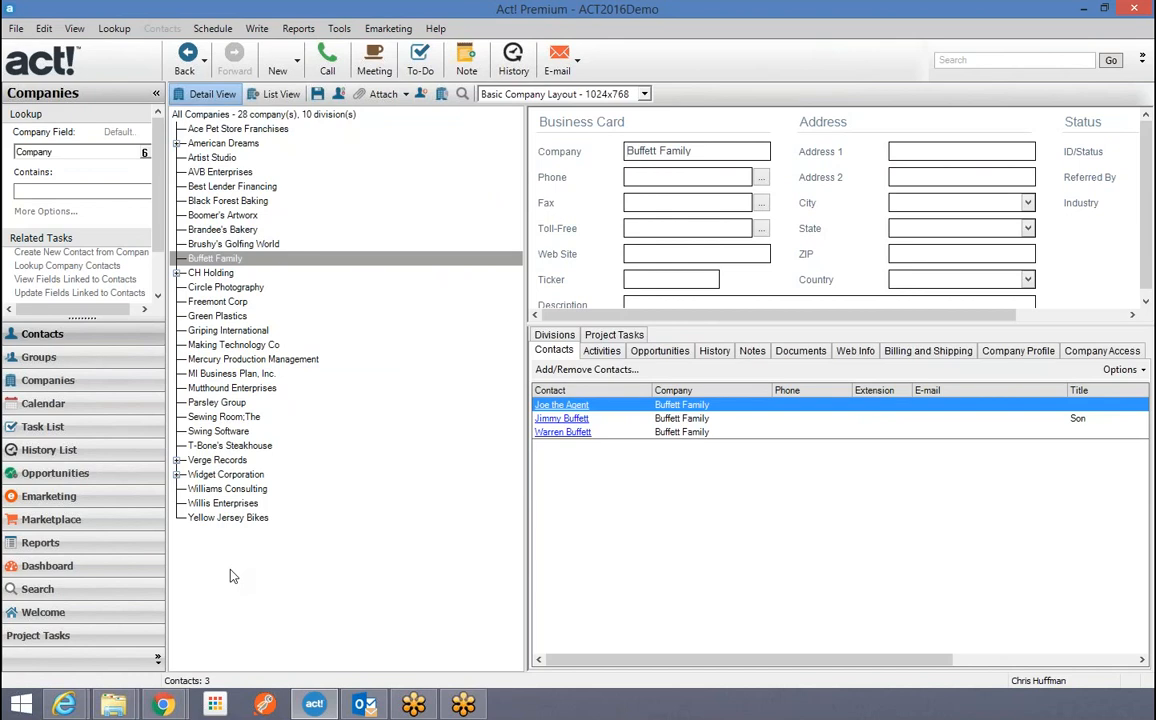
Open the recent database T3.pad with its password and dismiss the access error.
left_click(16, 30)
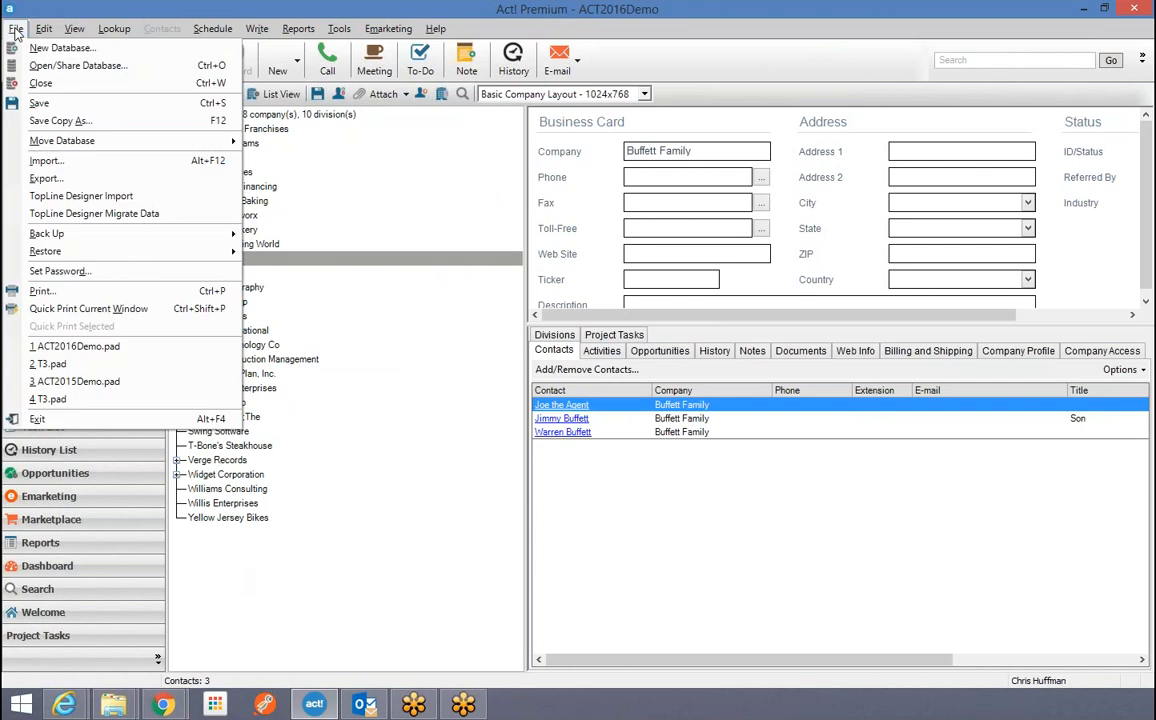
left_click(80, 366)
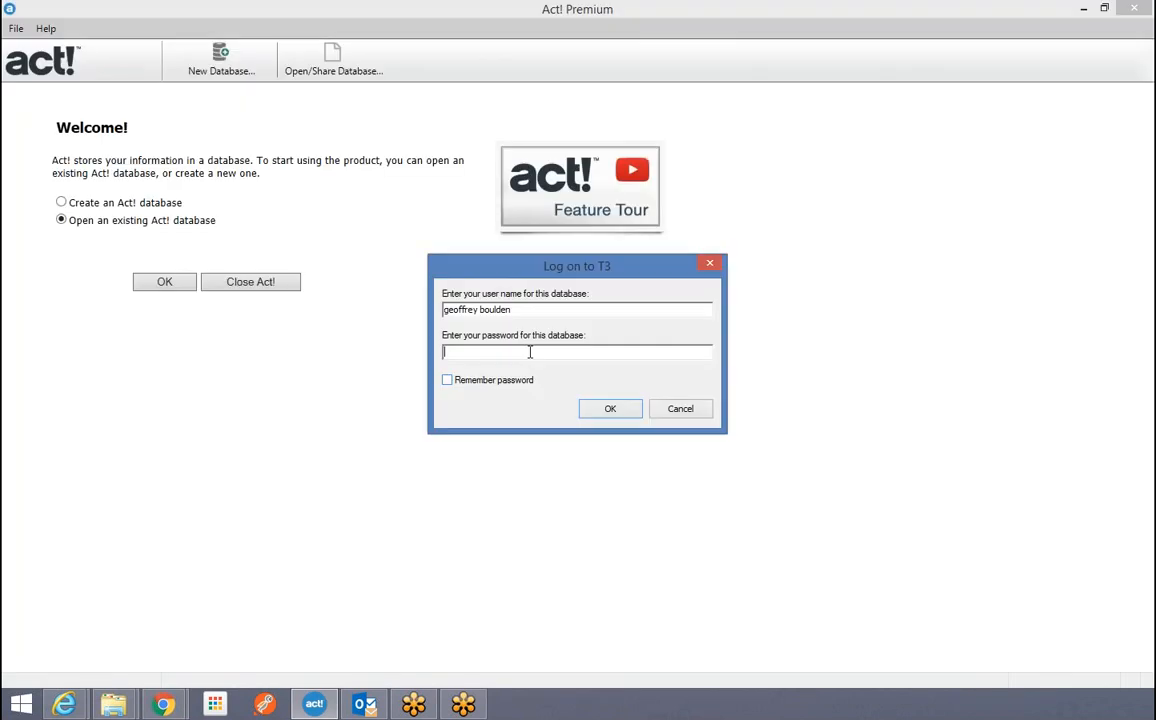
type("••••")
left_click(606, 409)
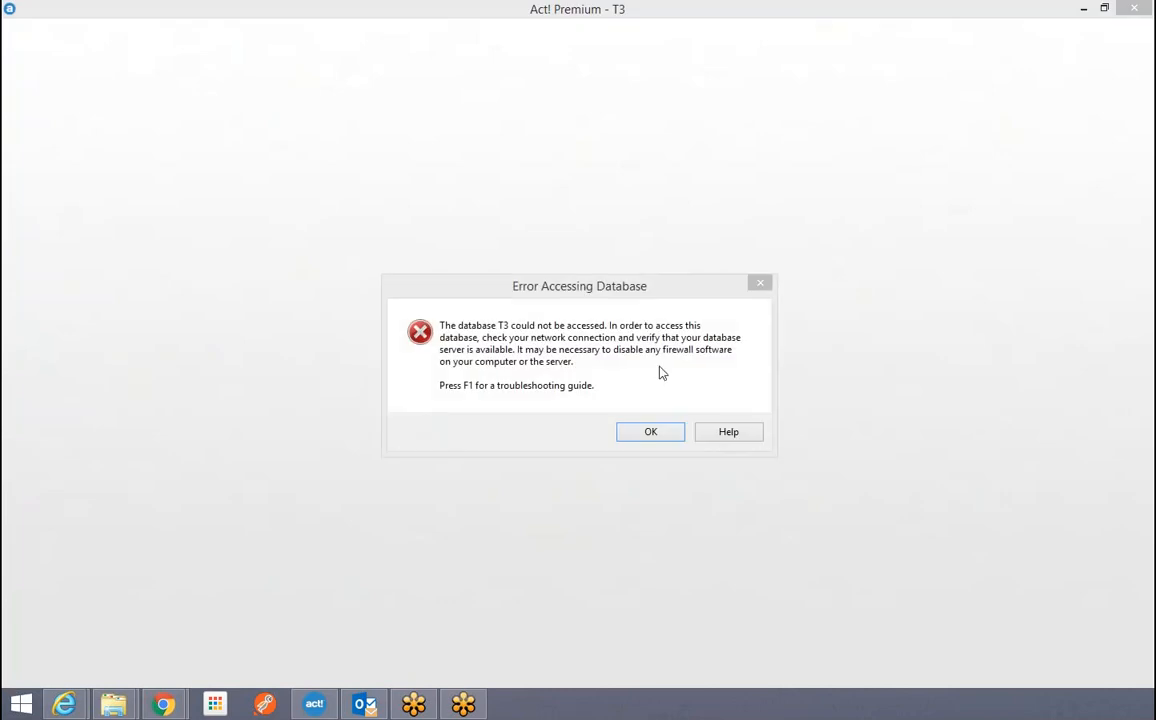
left_click(646, 436)
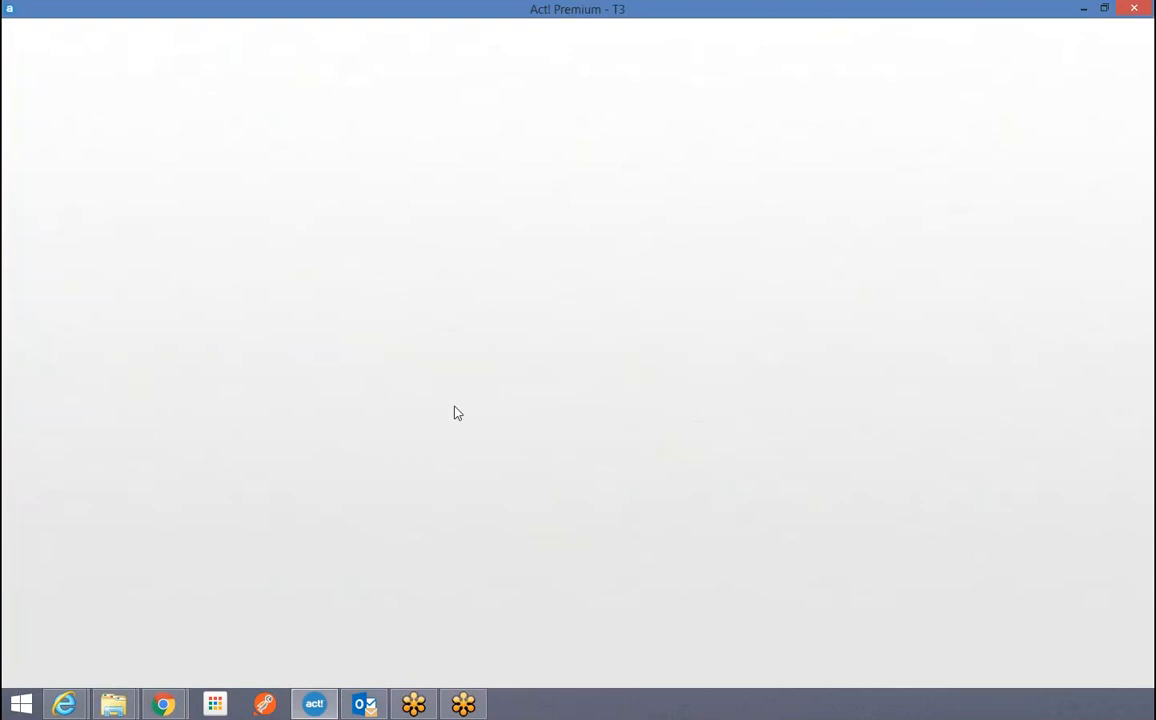